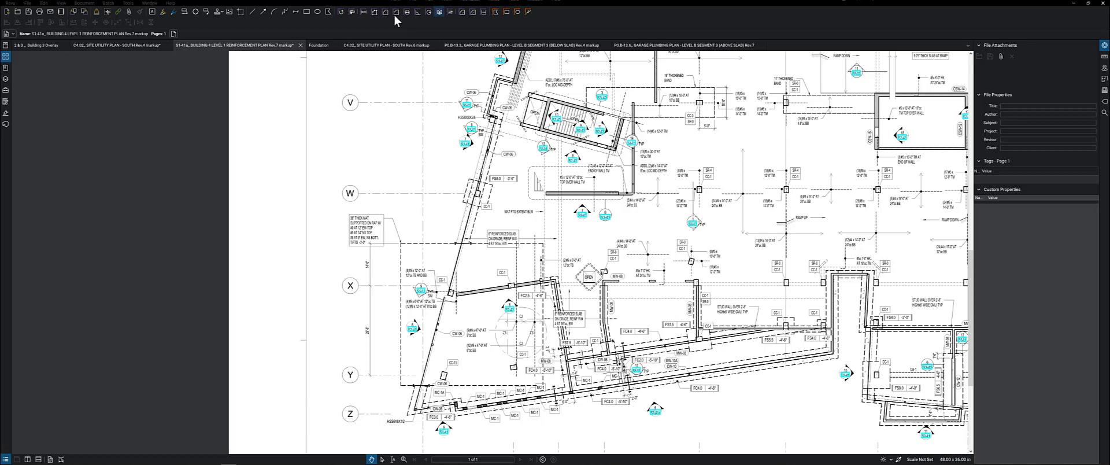
Box the thick mat area between grid lines W and Y with a rectangle markup.
click(306, 12)
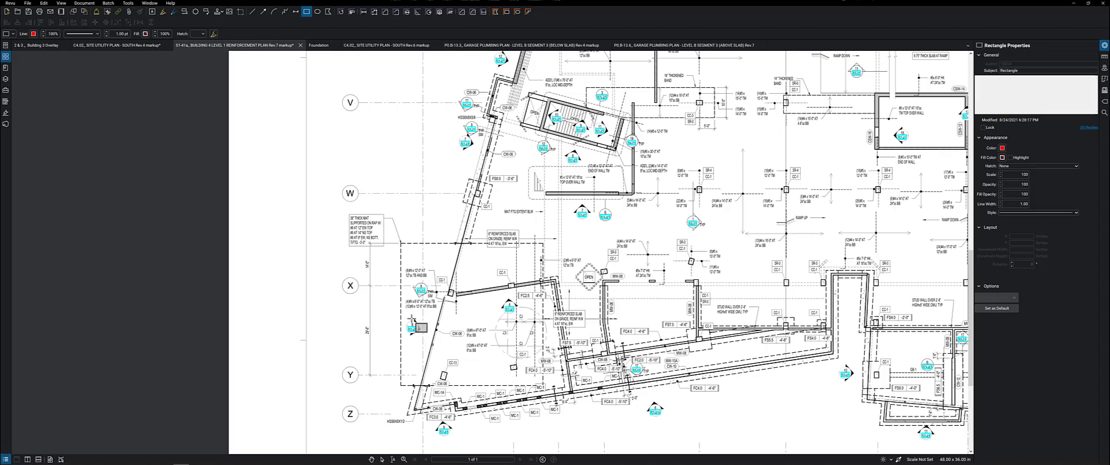
drag(401, 243, 543, 385)
scroll(402, 248, up, 3)
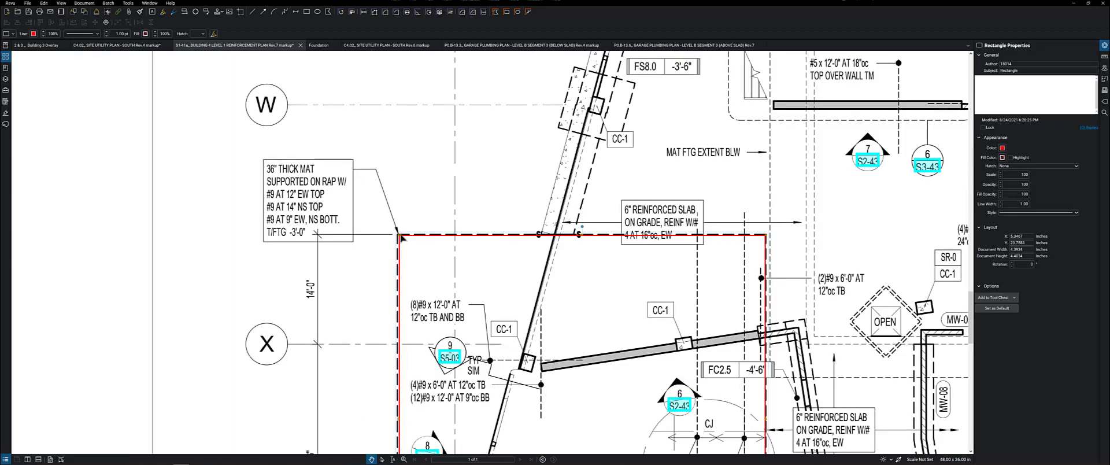
key(Escape)
Clear the red rectangle and recenter the plan on the footing area.
scroll(400, 326, down, 2)
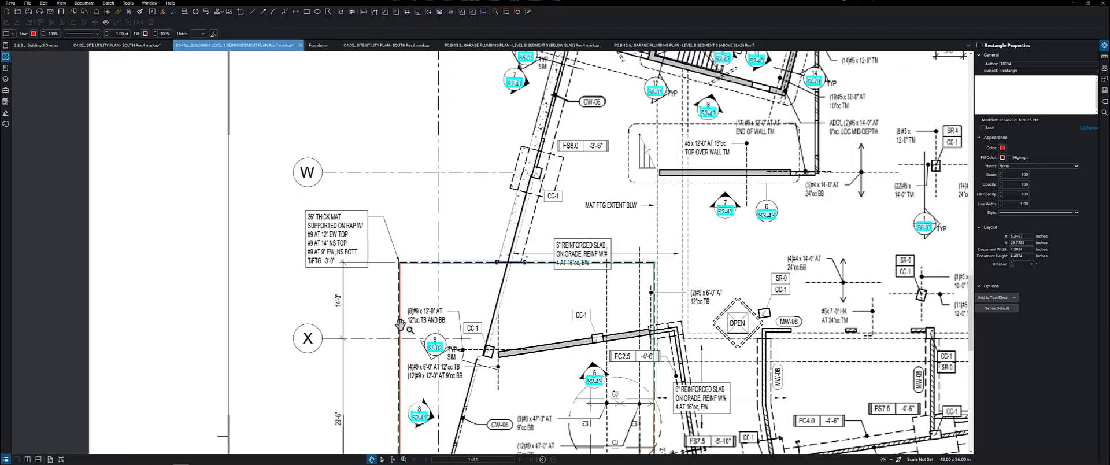
scroll(405, 329, down, 1)
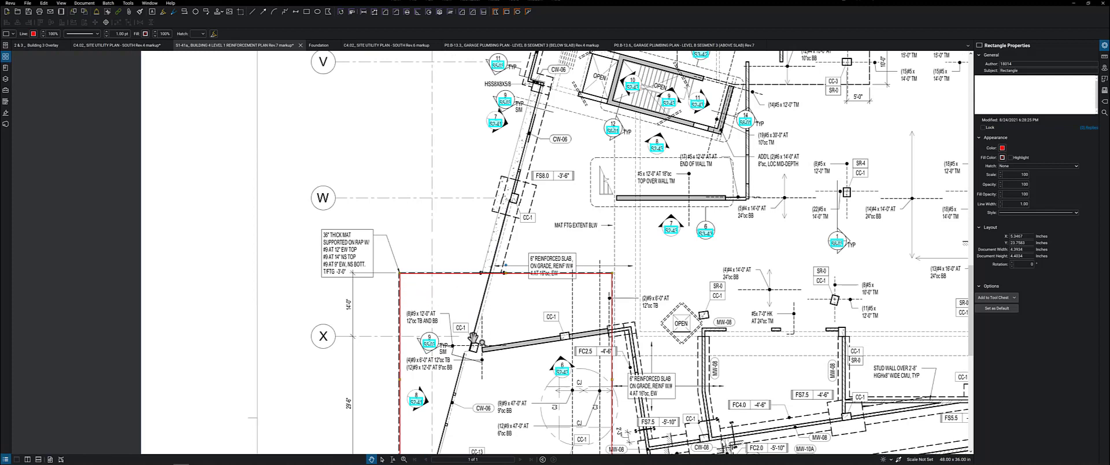
scroll(407, 292, down, 1)
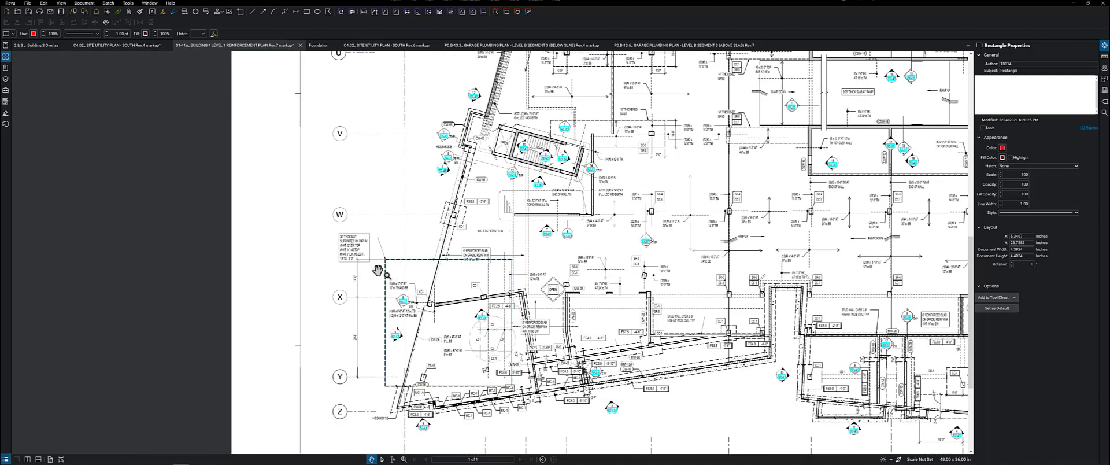
scroll(378, 271, up, 3)
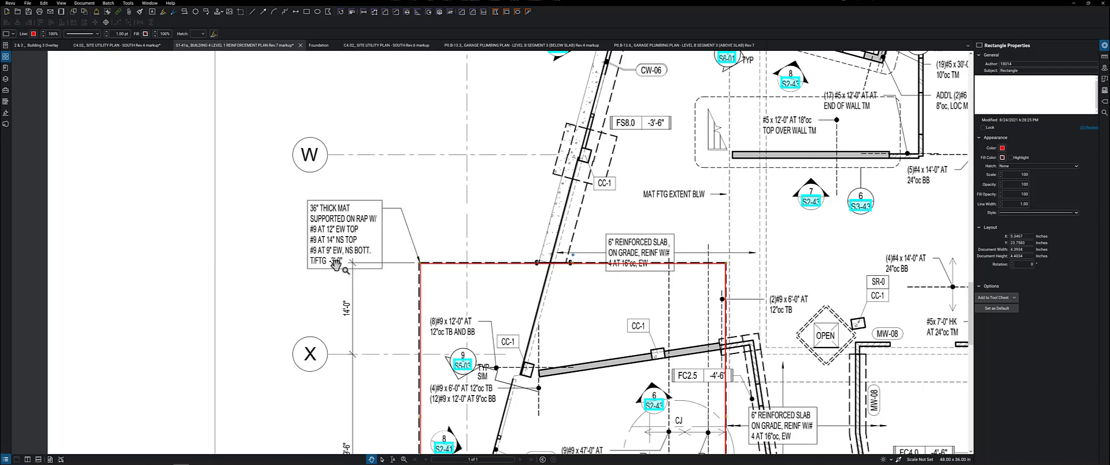
scroll(335, 265, down, 3)
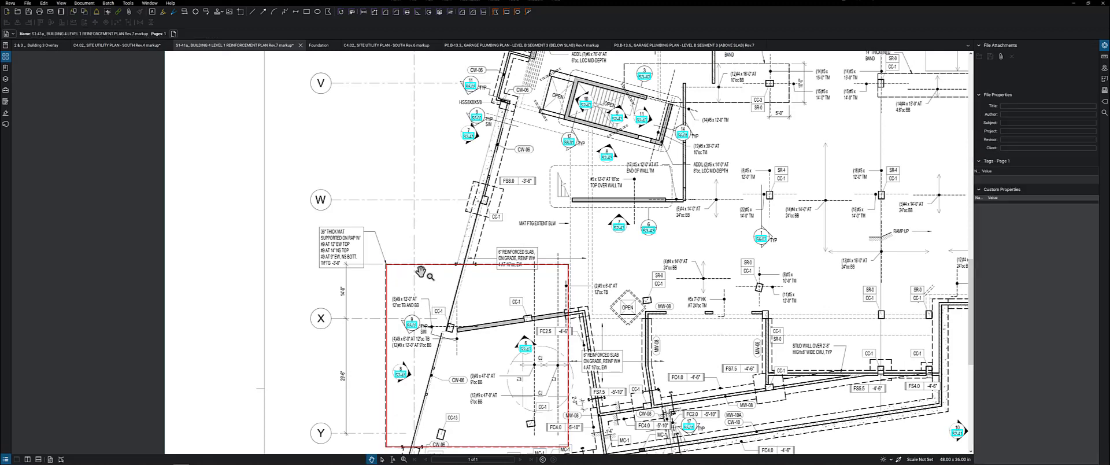
key(Escape)
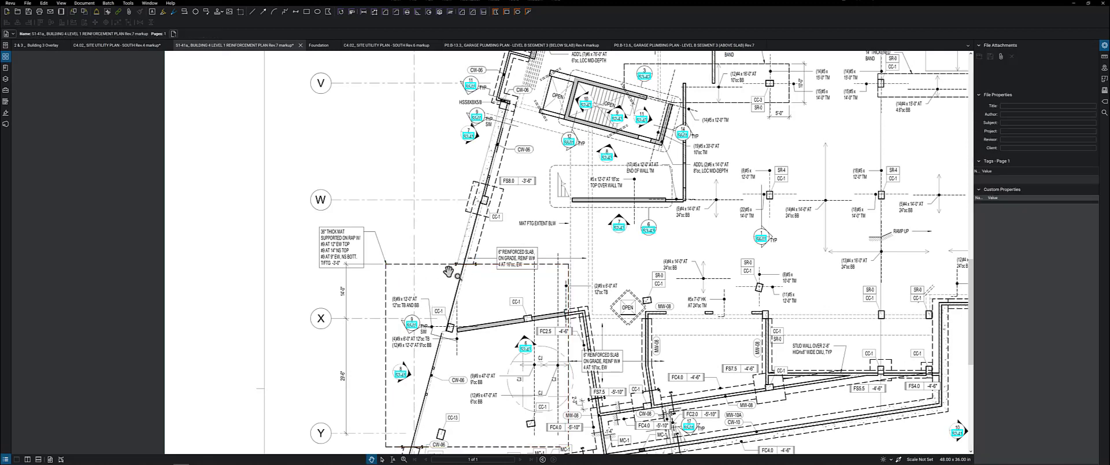
scroll(450, 275, down, 1)
drag(451, 292, 462, 267)
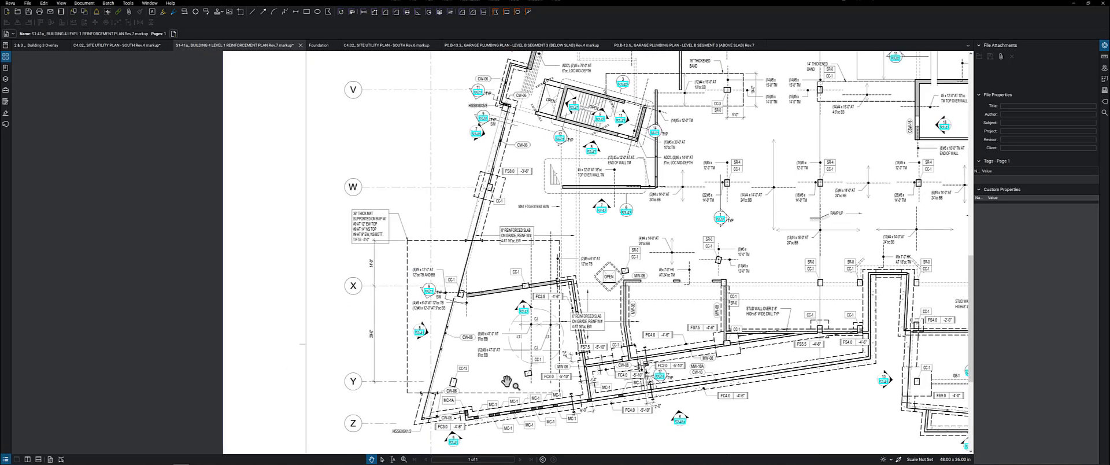
Open C4.02 in a vertical split beside the level 1 reinforcement plan, framing grids W to Z.
click(103, 48)
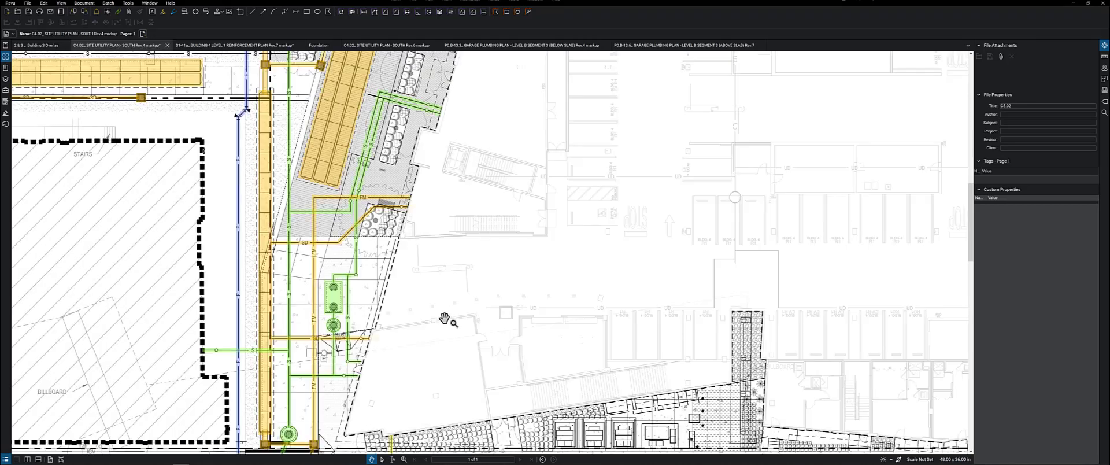
drag(420, 341, 477, 283)
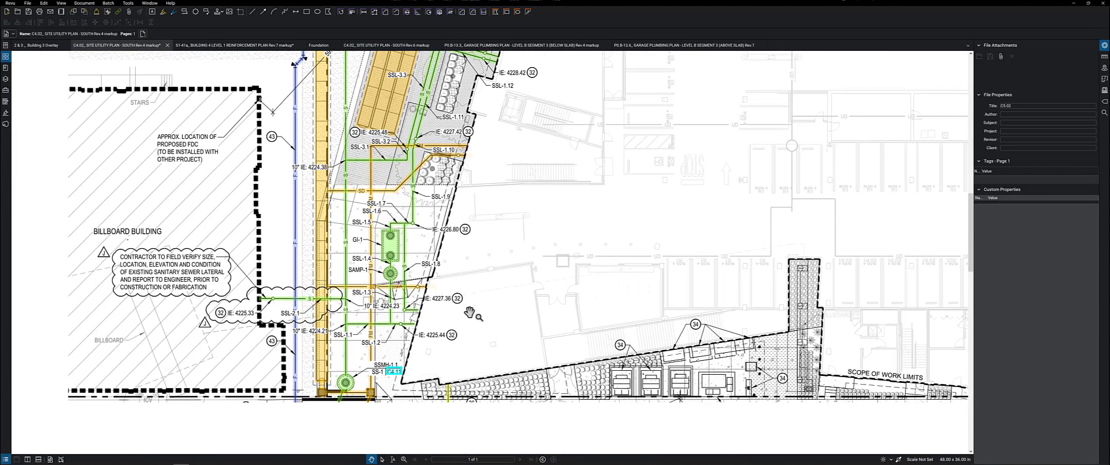
click(27, 459)
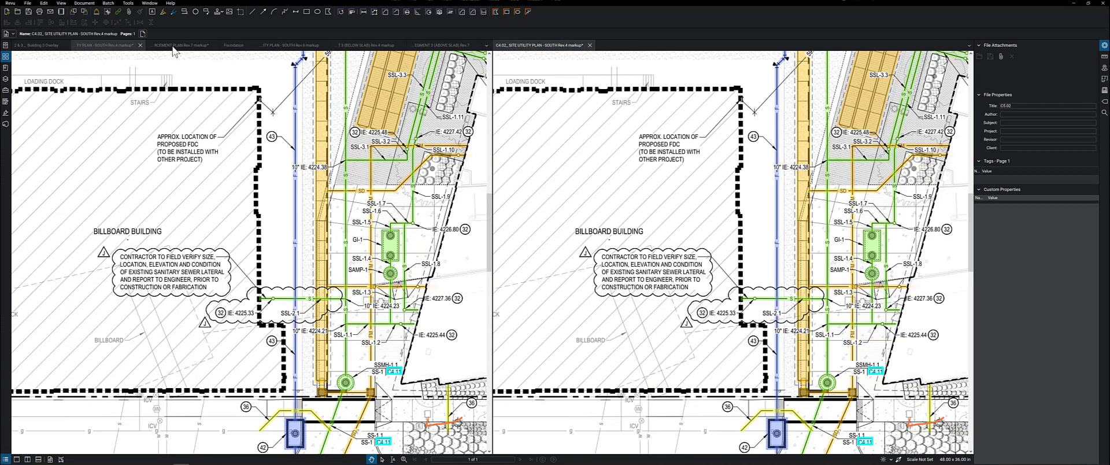
click(173, 47)
drag(336, 218, 192, 206)
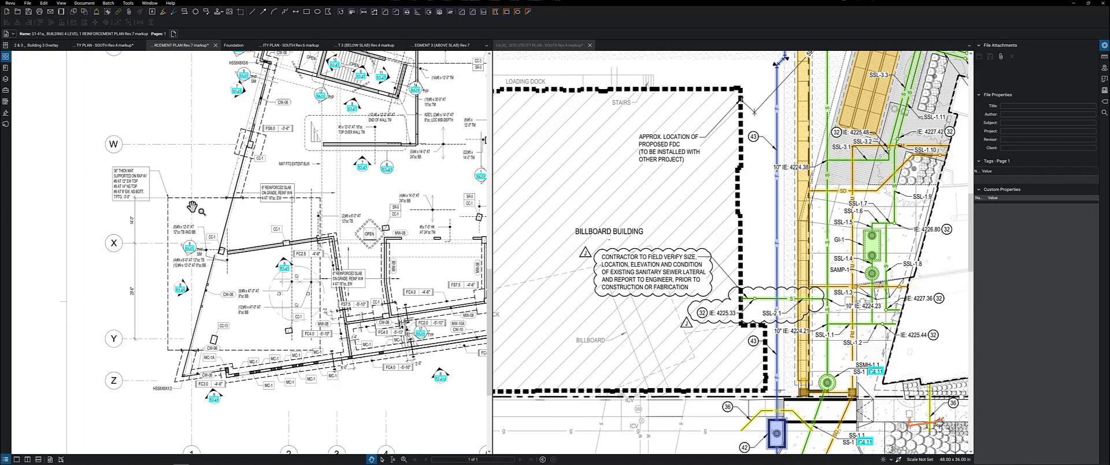
scroll(676, 253, down, 5)
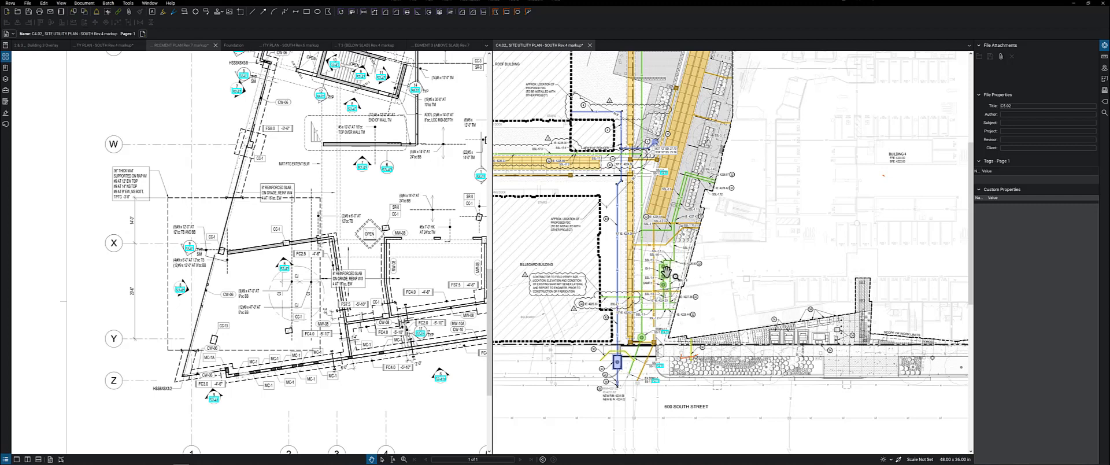
scroll(664, 271, up, 1)
scroll(663, 270, up, 1)
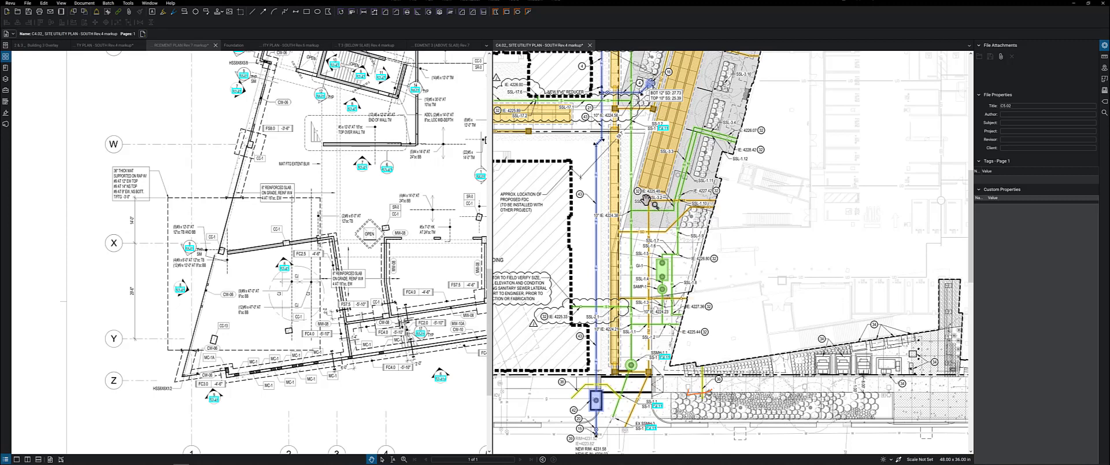
scroll(646, 201, down, 2)
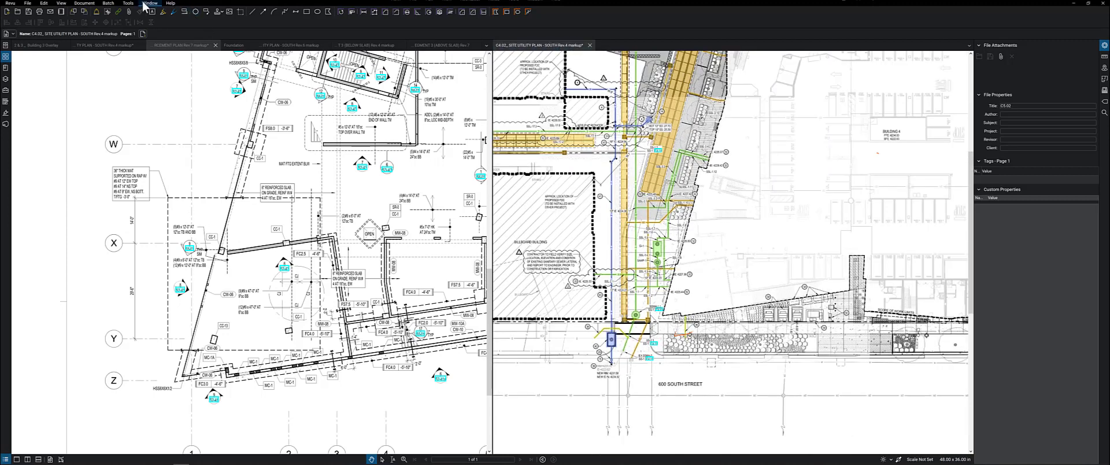
click(85, 2)
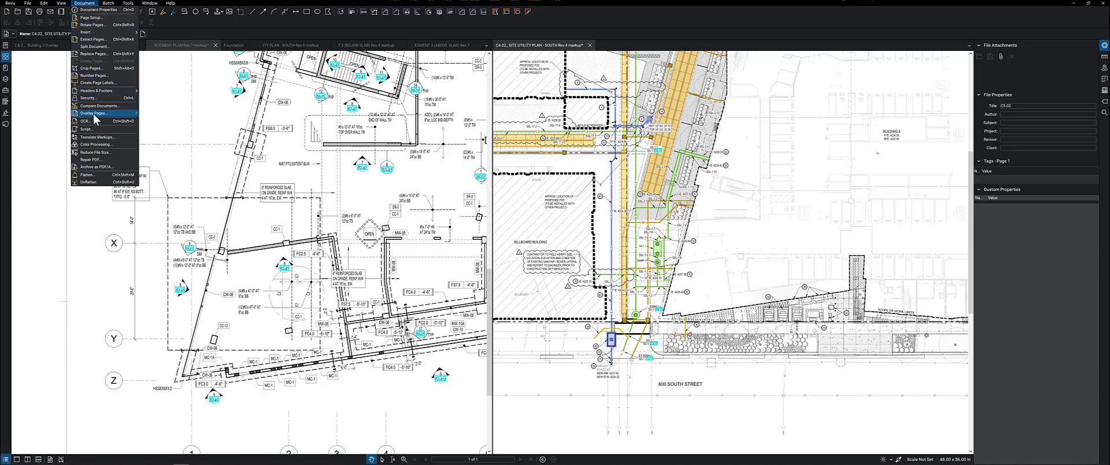
click(220, 168)
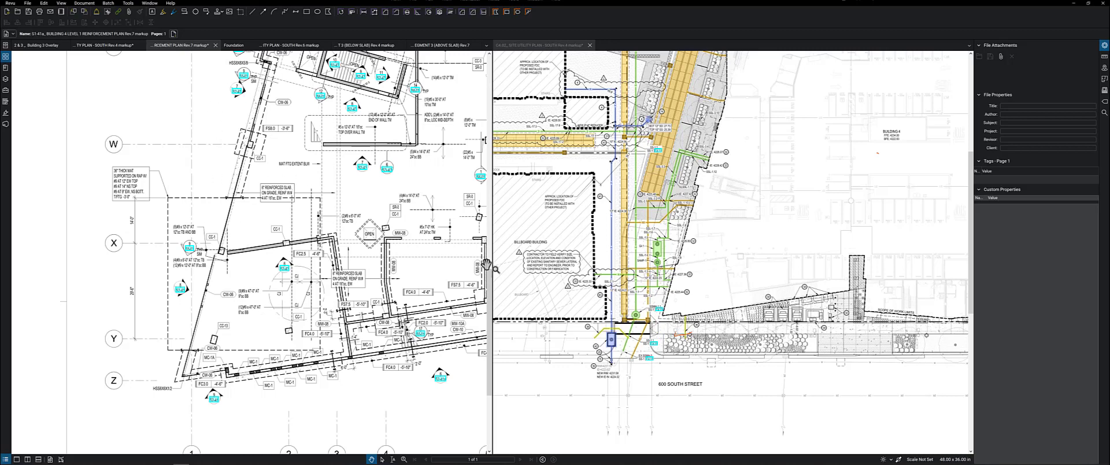
Snapshot the site plan area near 600 South Street and paste it over the reinforcement plan at grids W–Y.
click(240, 11)
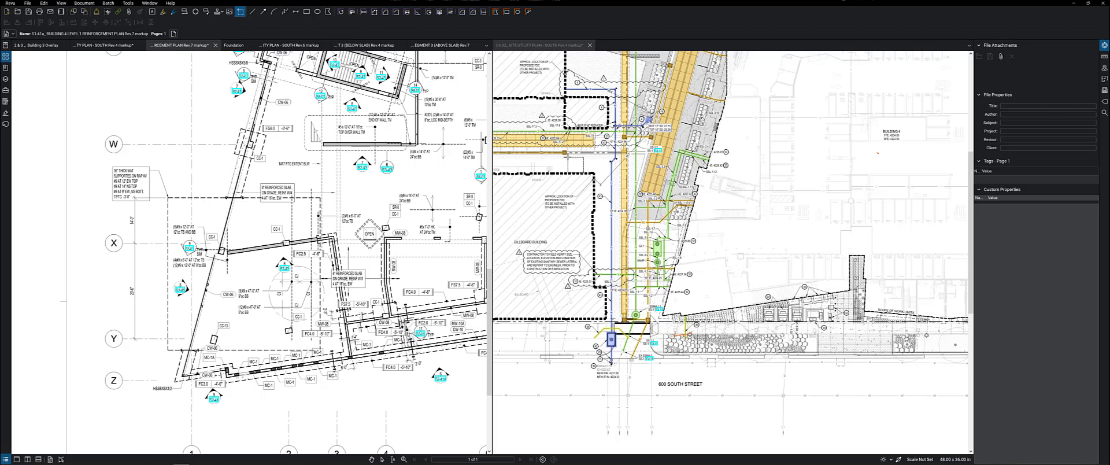
mouse_move(574, 166)
mouse_down()
mouse_move(717, 385)
mouse_move(790, 384)
mouse_up()
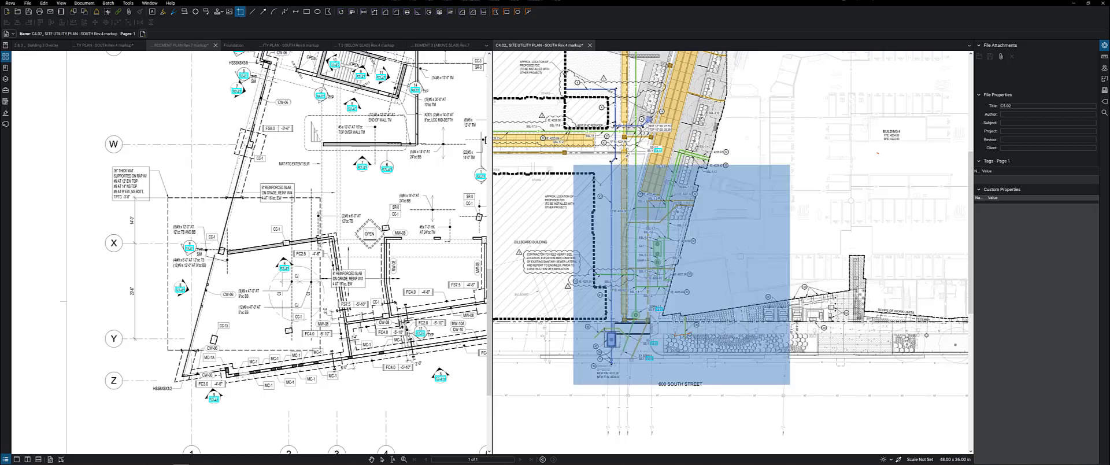
right_click(246, 271)
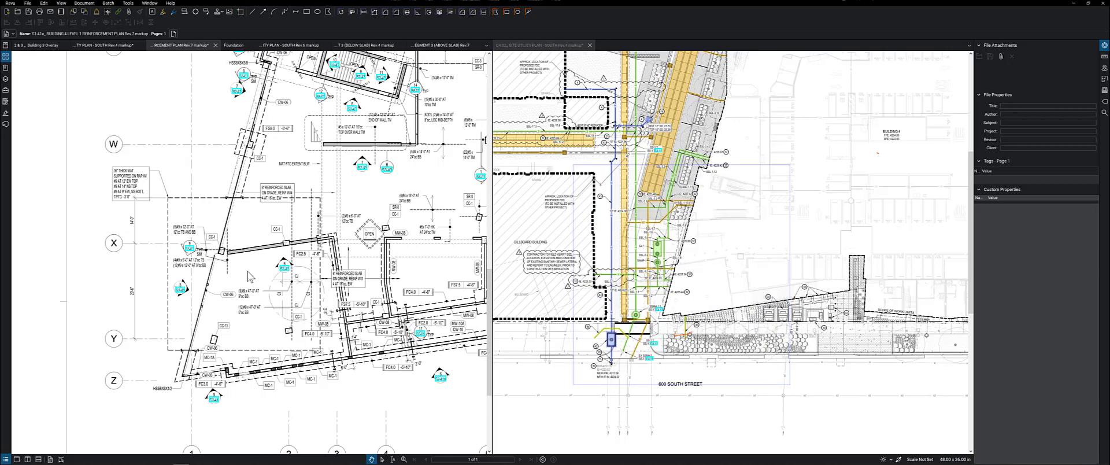
key(ctrl+v)
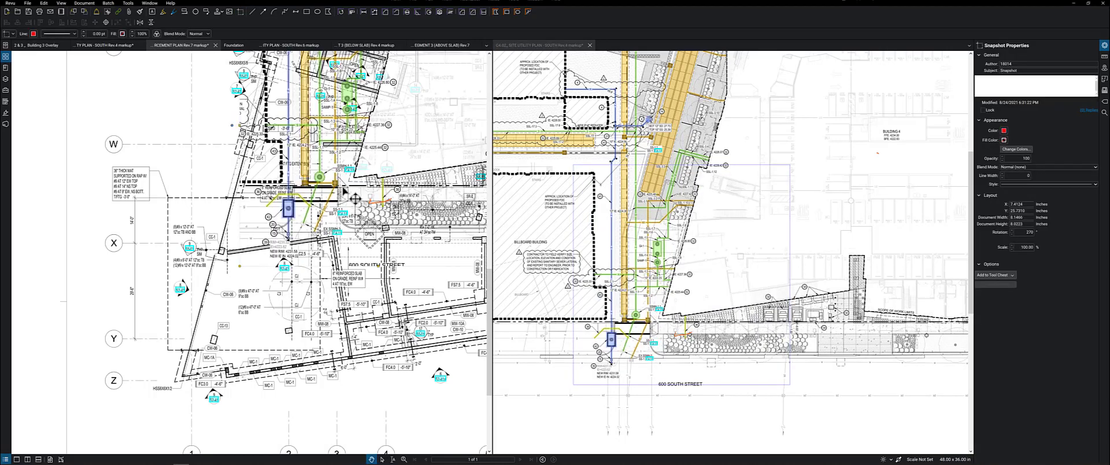
drag(359, 193, 232, 340)
click(226, 321)
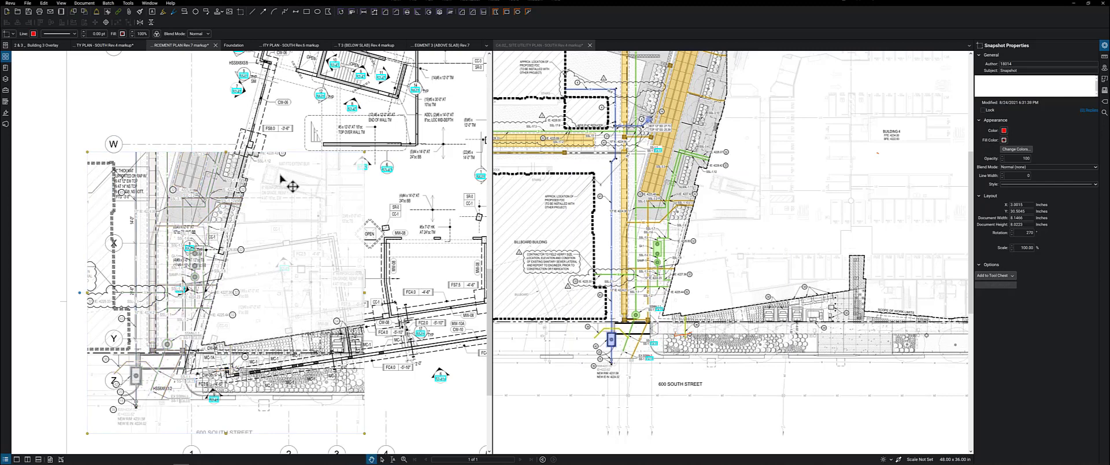
drag(275, 242, 275, 240)
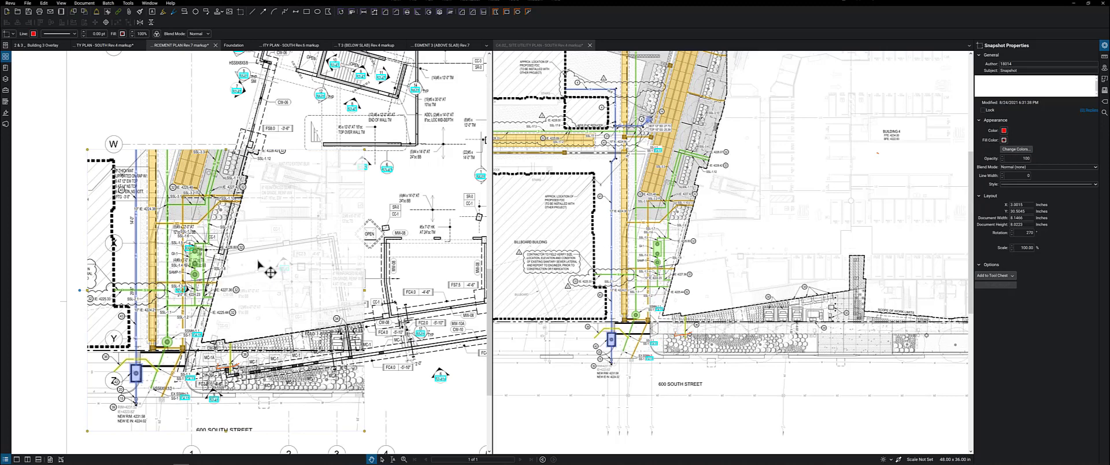
Colorize the pasted snapshot red.
click(1021, 151)
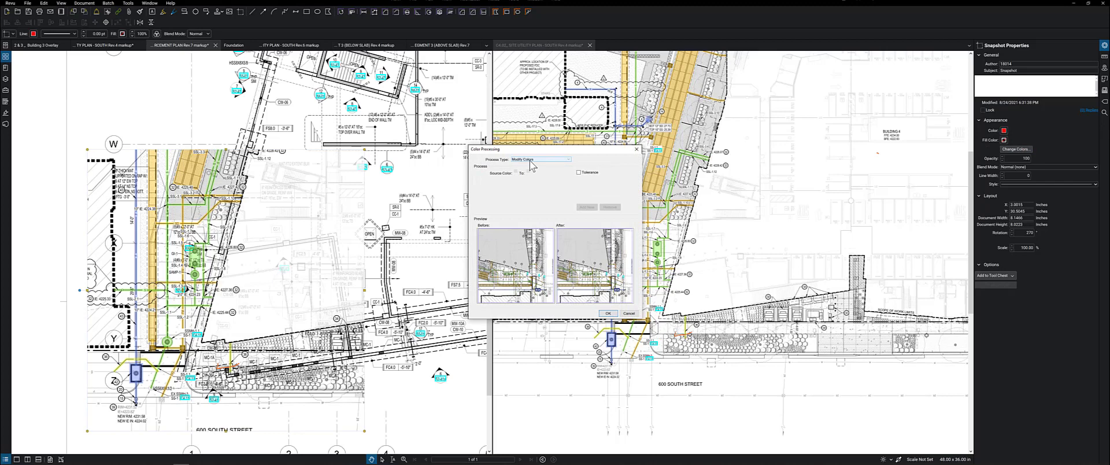
click(531, 161)
click(524, 169)
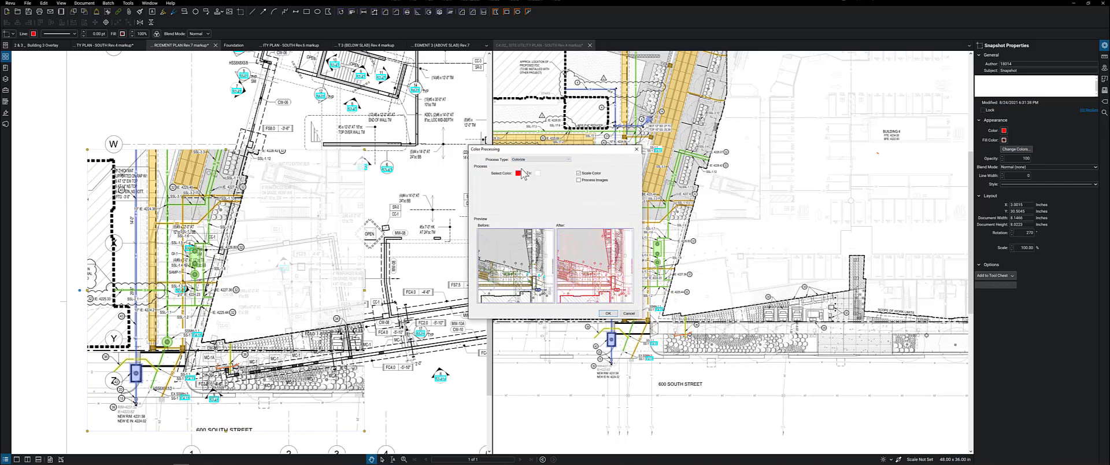
click(607, 313)
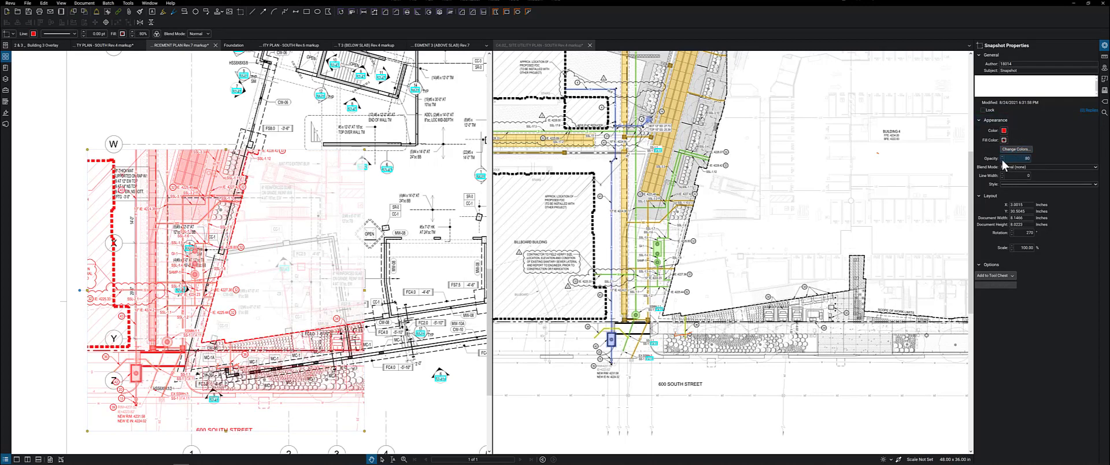
Set the overlay's opacity to 40% and shift it down-left to line up with the grids.
text(40)
key(Return)
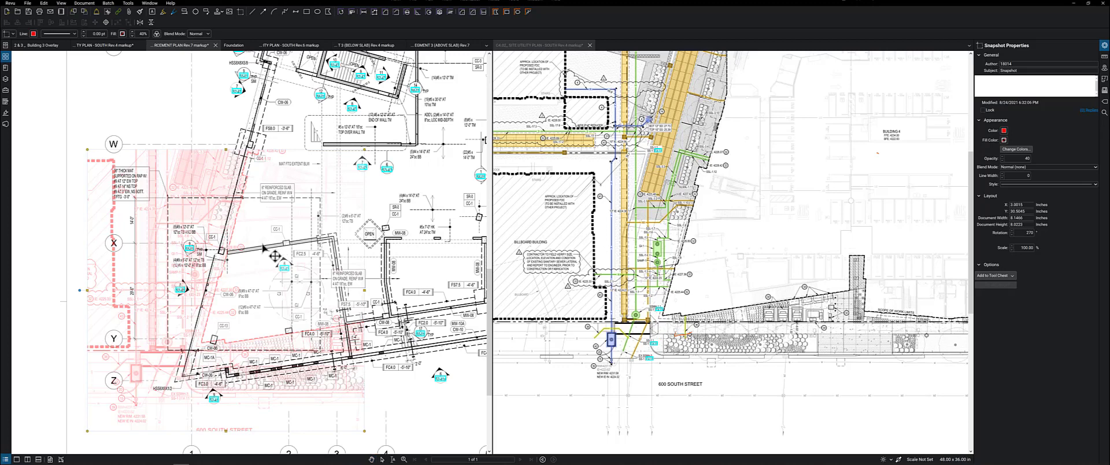
mouse_move(274, 256)
mouse_down()
mouse_move(262, 288)
mouse_move(290, 291)
mouse_move(221, 361)
mouse_up()
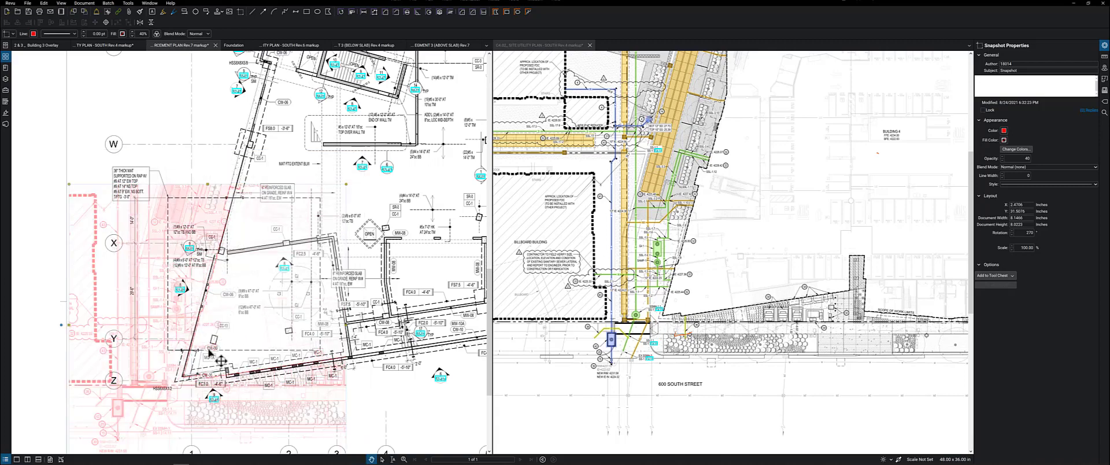
Nudge the red overlay one step up and one step left with the arrow keys.
scroll(197, 386, up, 5)
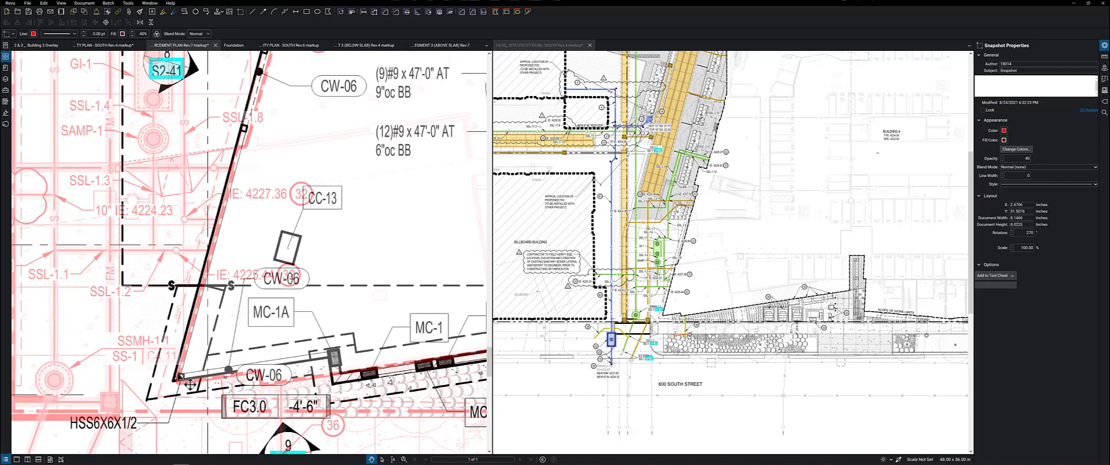
scroll(190, 384, up, 1)
scroll(252, 347, up, 3)
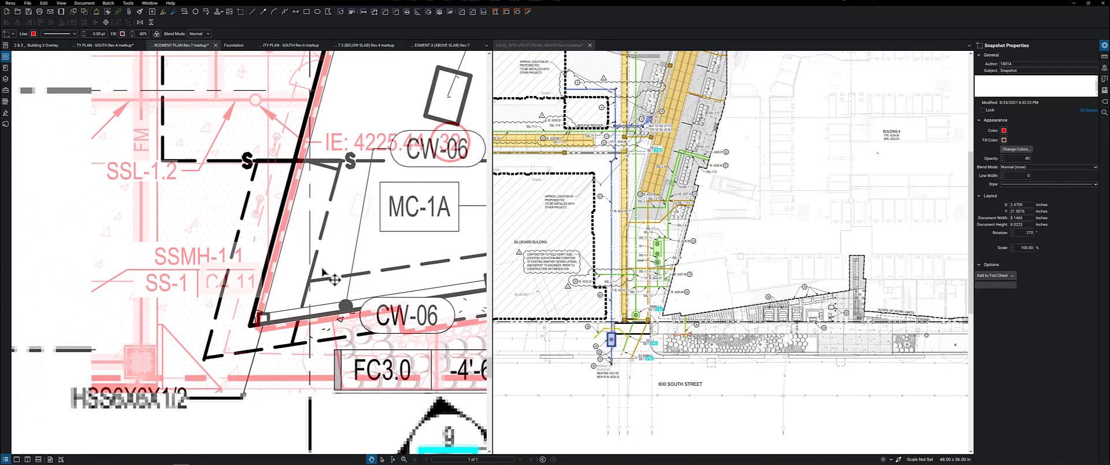
scroll(302, 269, down, 1)
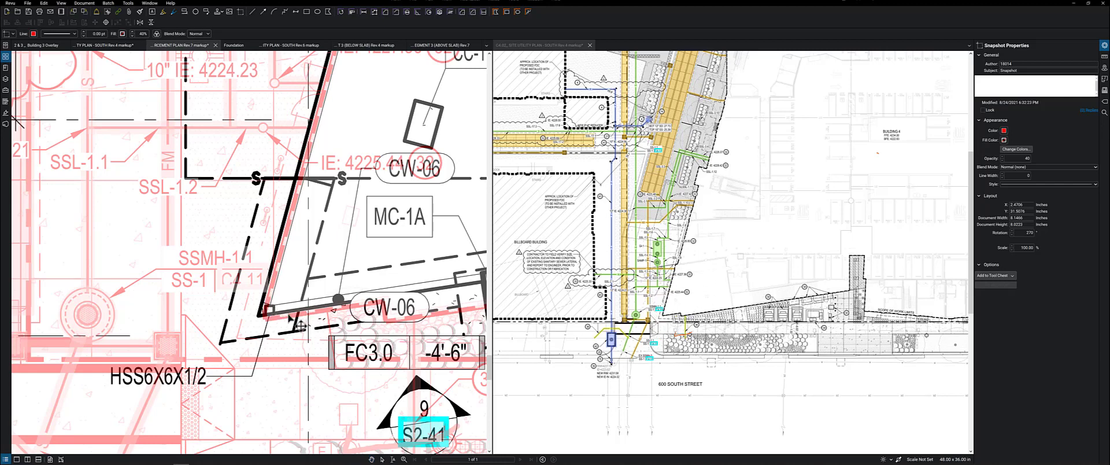
key(Left)
key(Up)
key(Left)
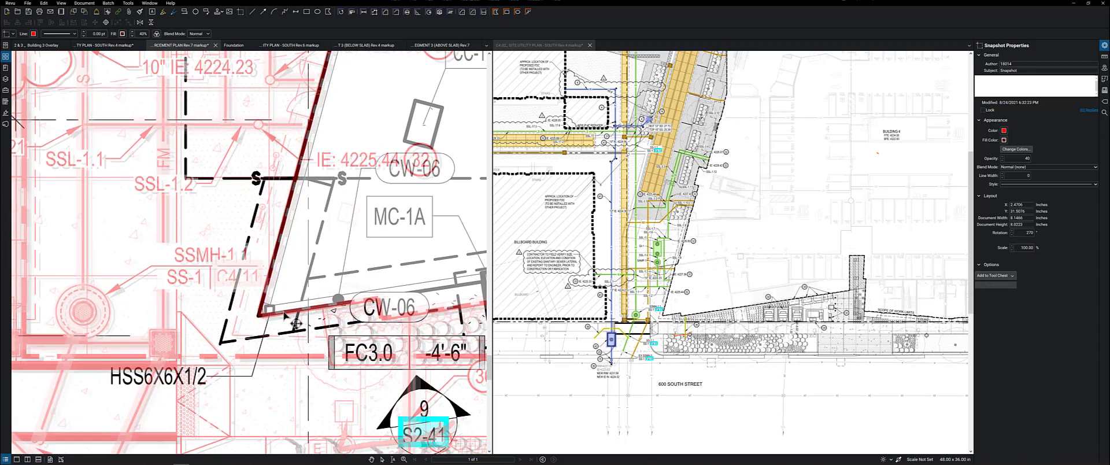
Pan and zoom across the overlaid plans to check alignment at grids W–Z.
key(Escape)
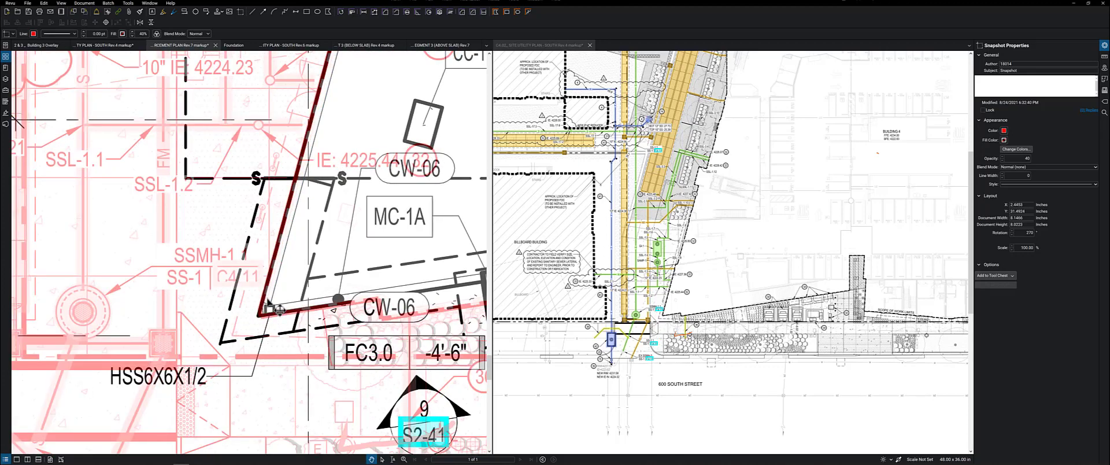
scroll(281, 319, down, 5)
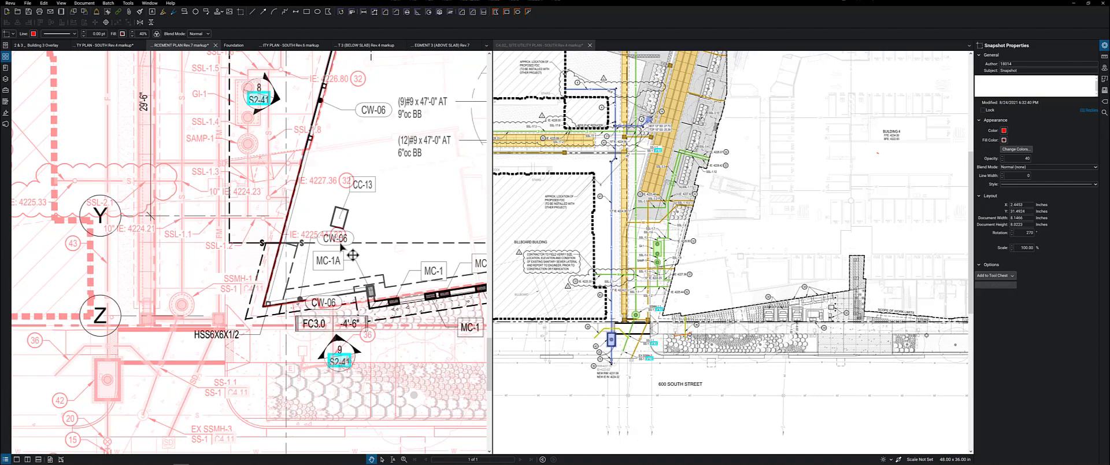
scroll(317, 254, down, 3)
drag(375, 201, 350, 249)
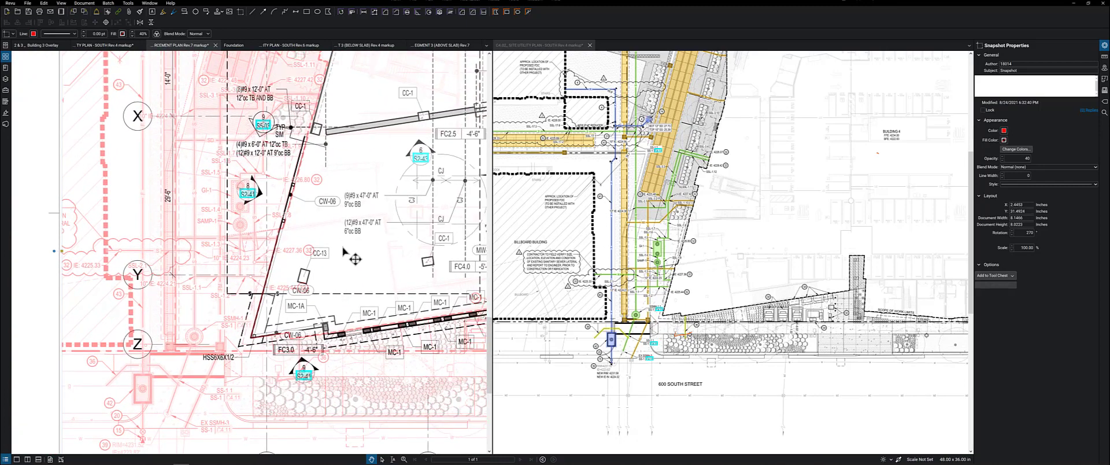
scroll(340, 241, down, 1)
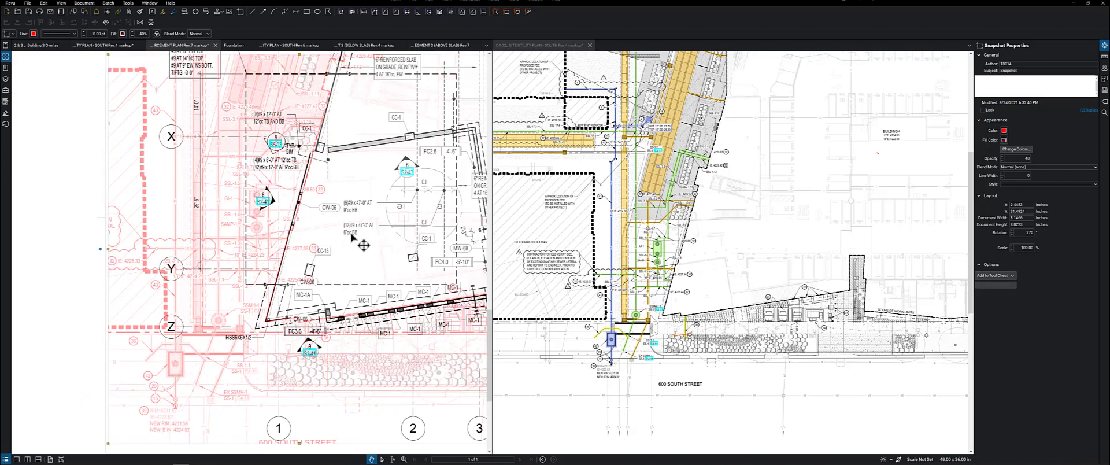
scroll(349, 237, down, 1)
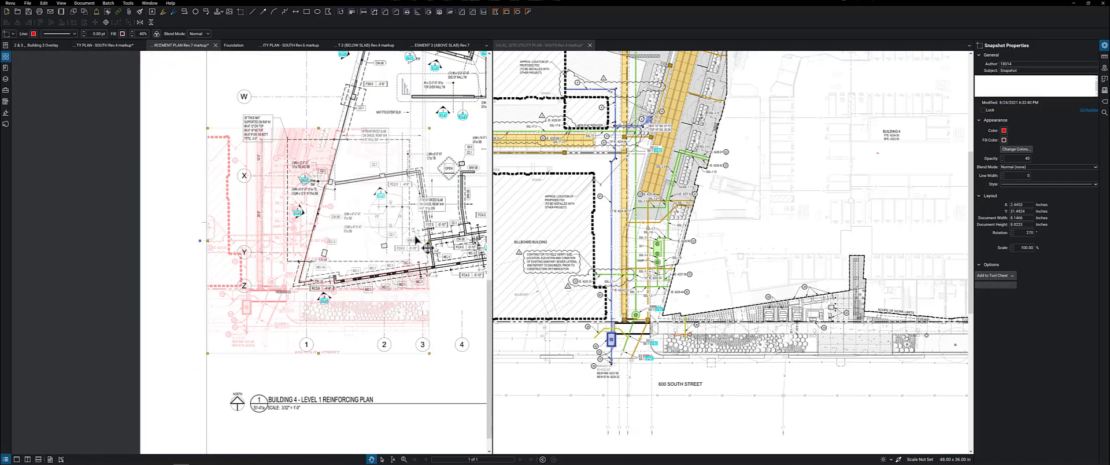
scroll(236, 307, up, 3)
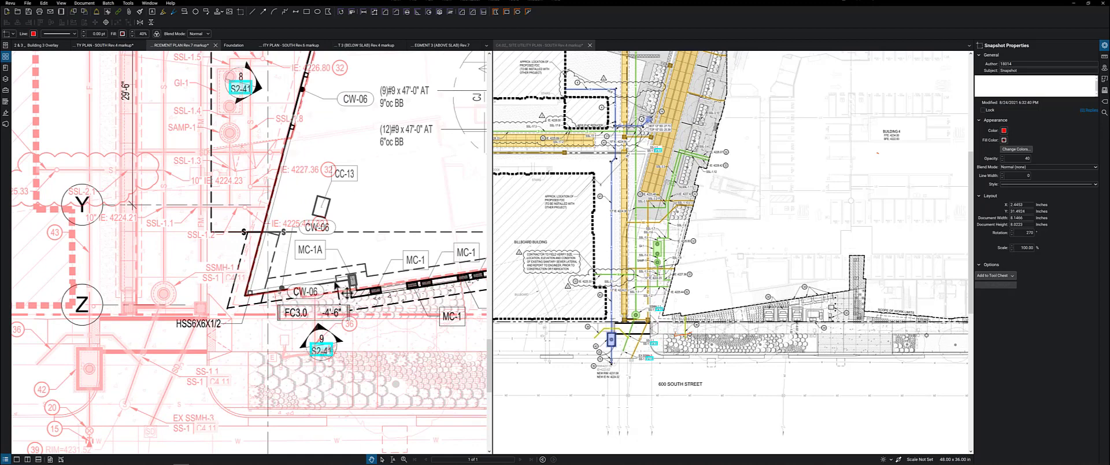
scroll(379, 295, down, 1)
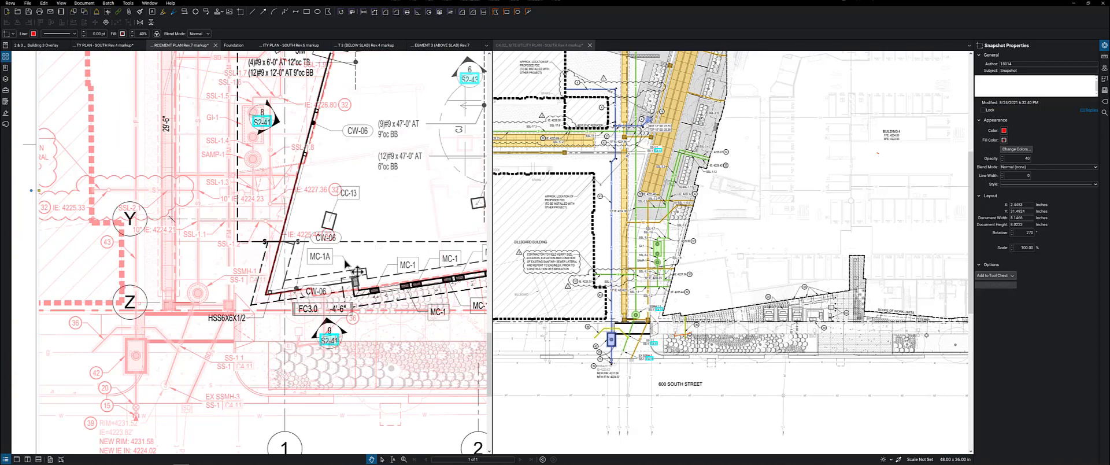
scroll(356, 214, down, 3)
drag(379, 191, 330, 287)
Finish reviewing the plan and select the overlay's scale value for editing.
scroll(330, 181, up, 2)
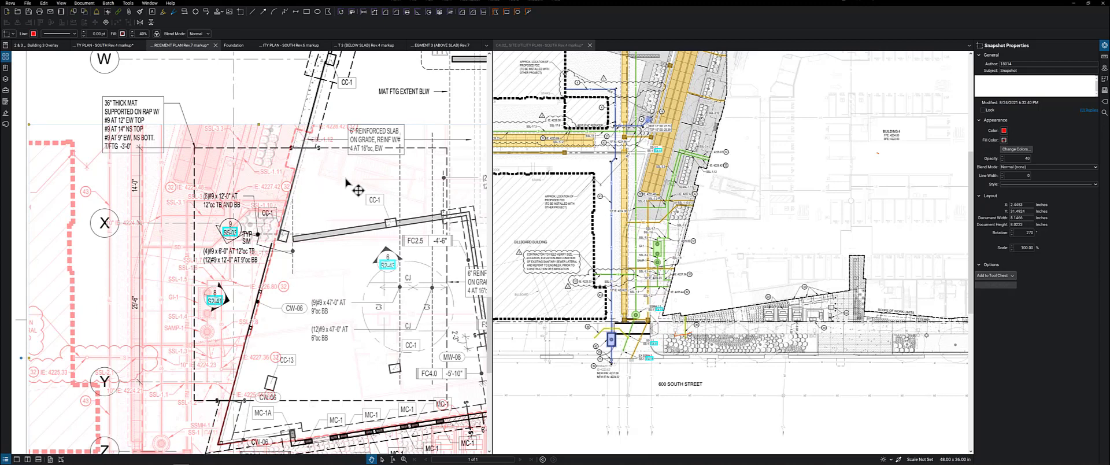
scroll(362, 194, down, 3)
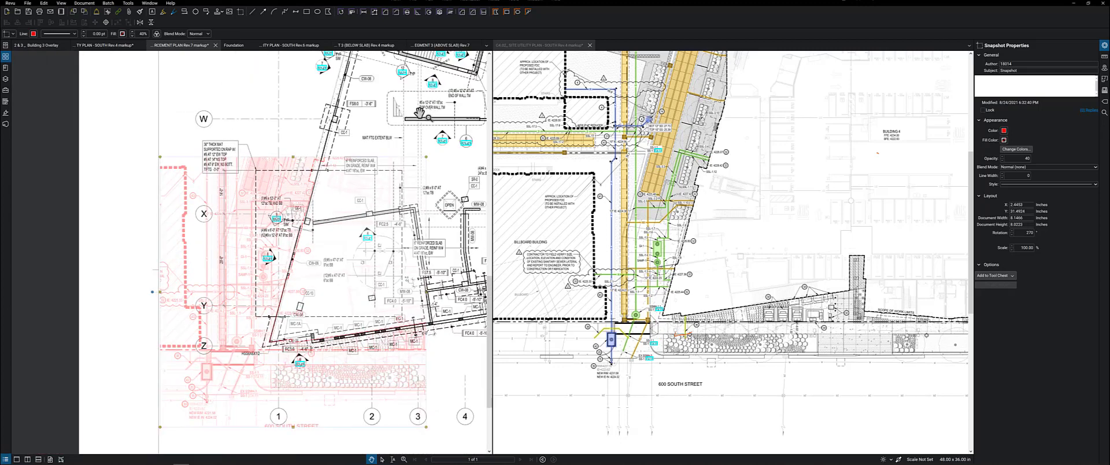
scroll(362, 186, up, 1)
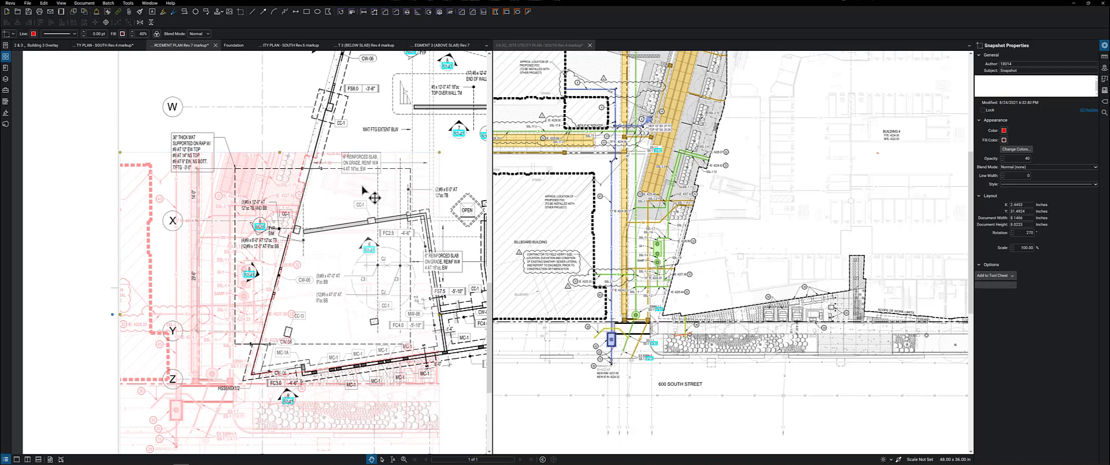
drag(359, 187, 346, 191)
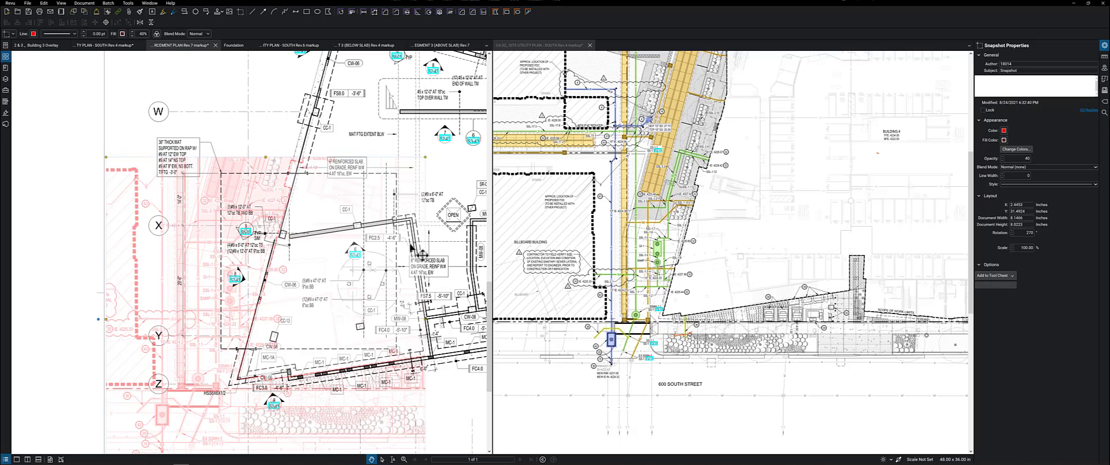
click(1015, 248)
Rearrange the utility-sheet note into Scale percentage = scale for structural over Scale Civil.
drag(731, 291, 630, 306)
mouse_move(769, 309)
mouse_down()
mouse_move(721, 317)
mouse_move(670, 356)
mouse_up()
drag(746, 336, 682, 298)
drag(783, 364, 725, 307)
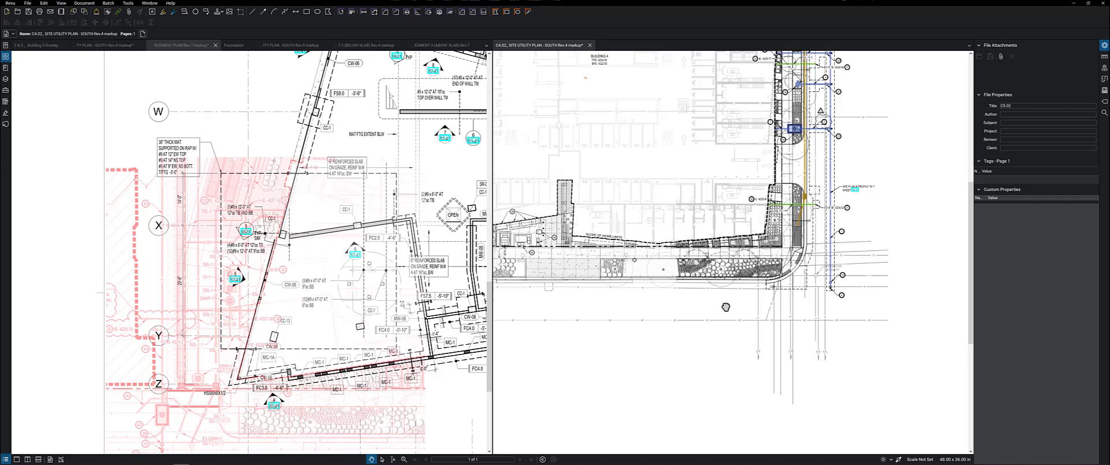
scroll(746, 321, down, 5)
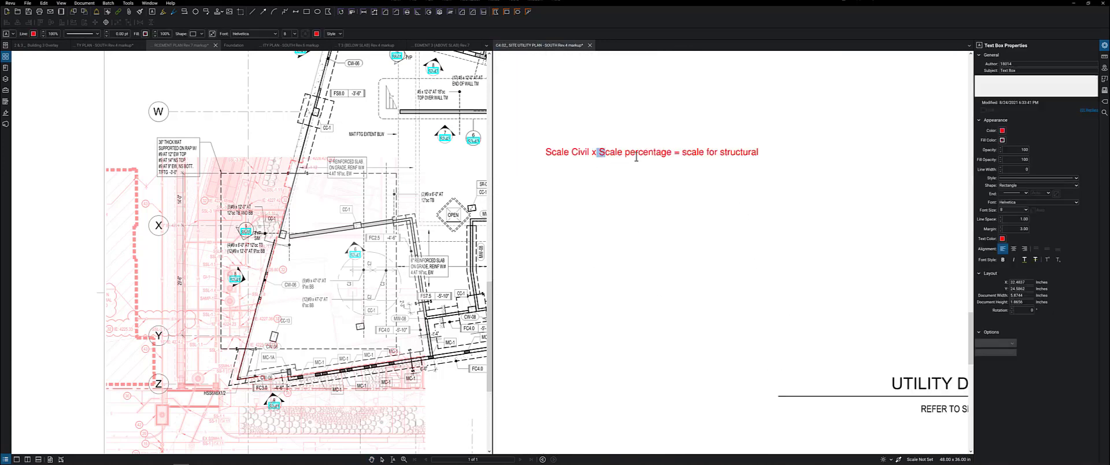
drag(636, 156, 664, 159)
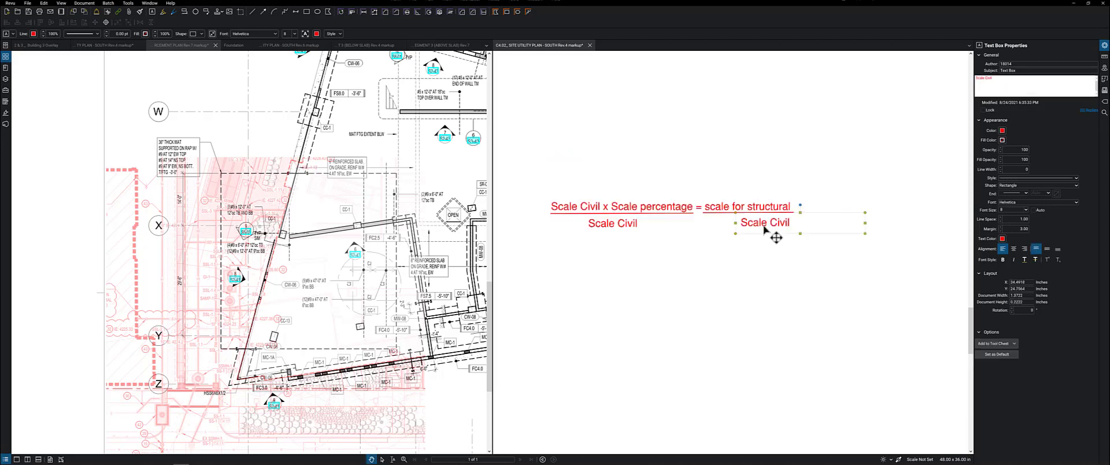
drag(770, 230, 750, 230)
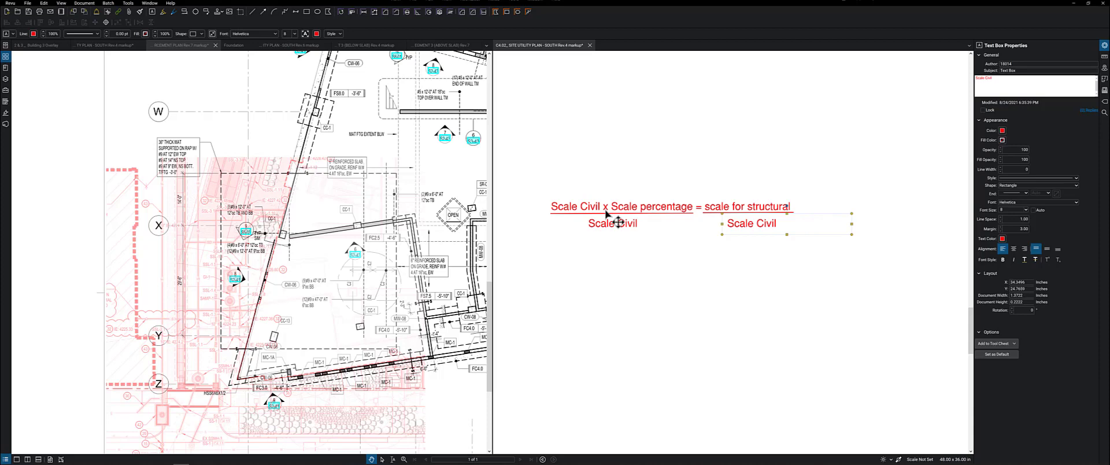
click(270, 273)
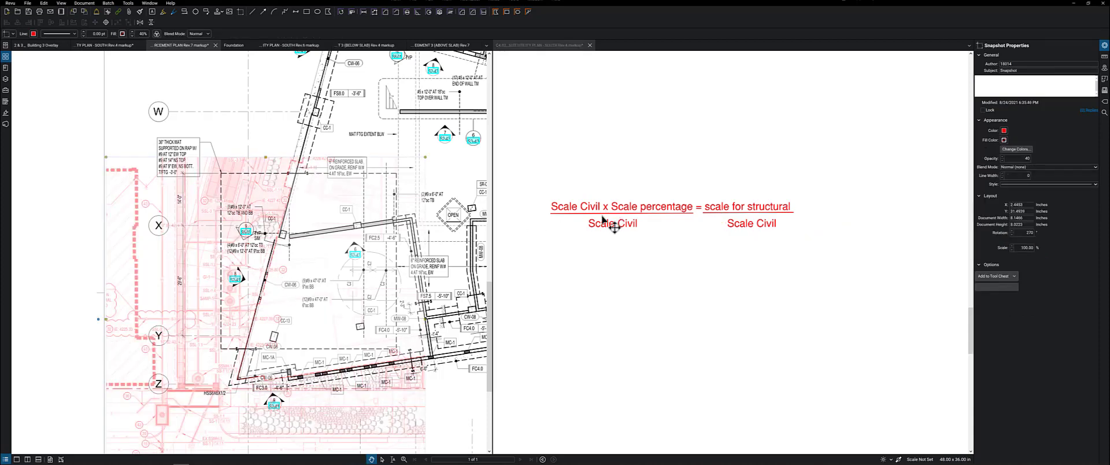
Strike through the first Scale Civil term with a line and delete the stray 'x'.
click(254, 11)
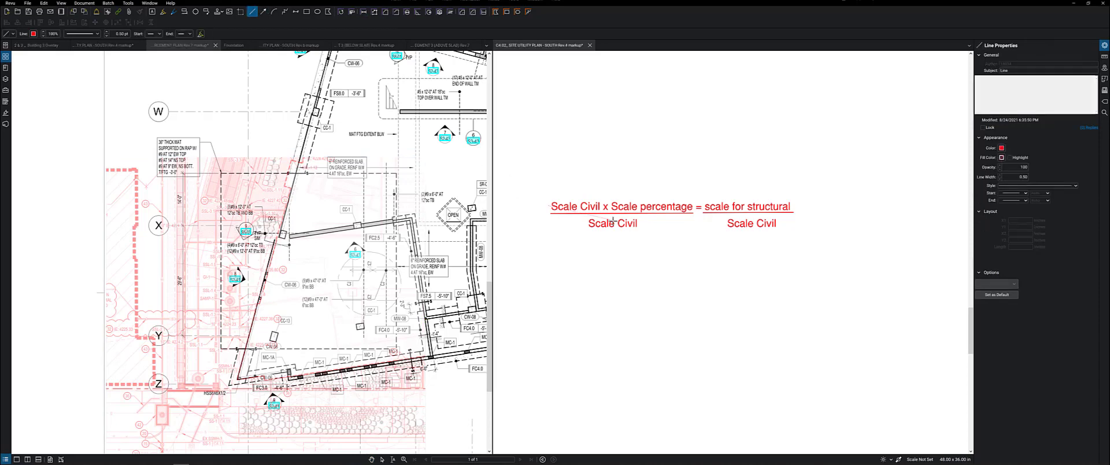
click(630, 228)
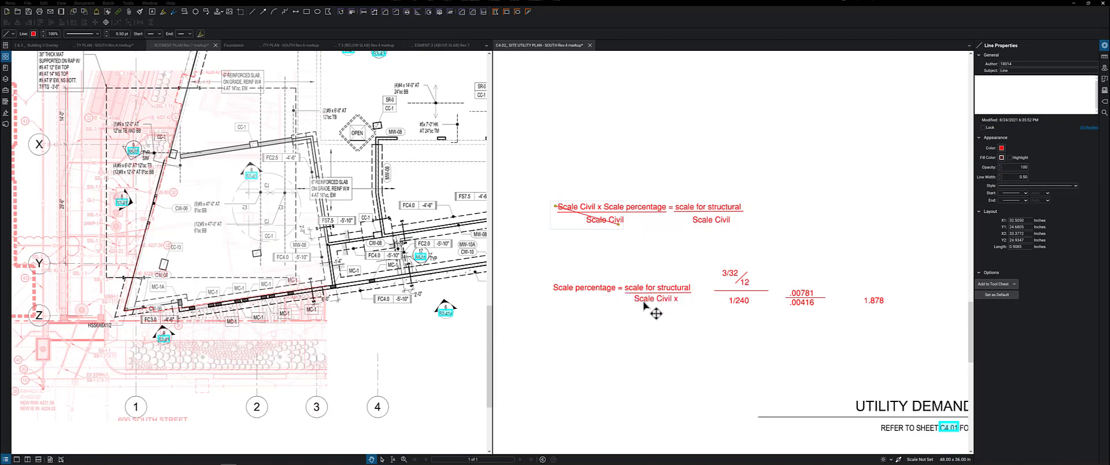
double_click(677, 304)
double_click(677, 304)
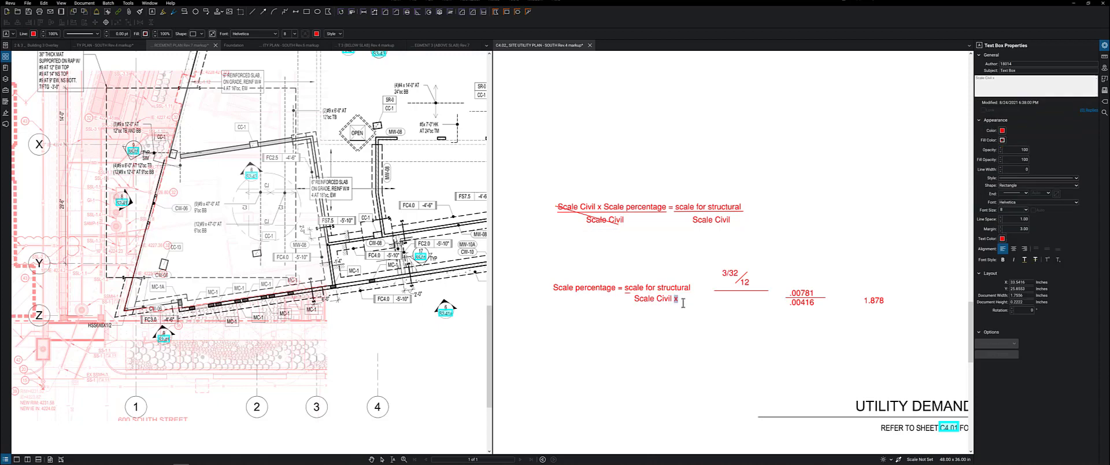
click(720, 358)
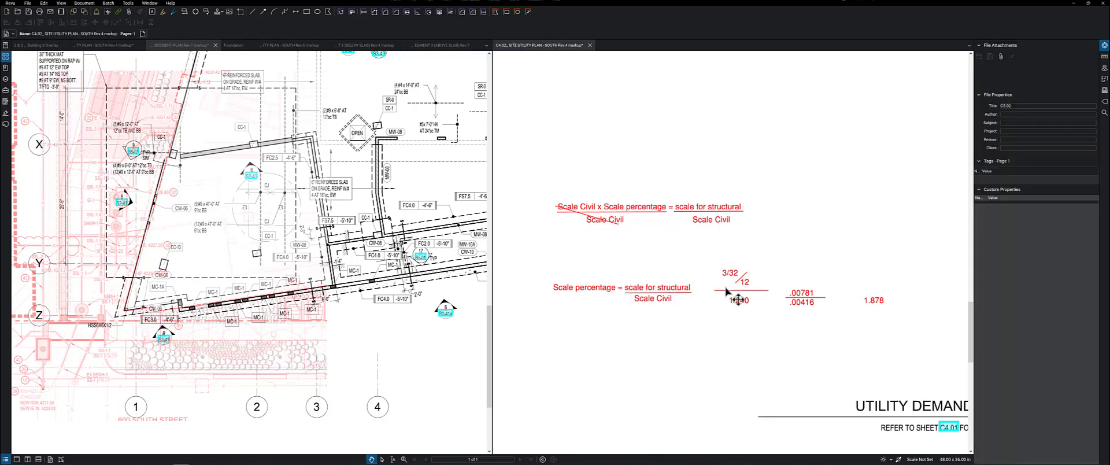
Move the 12 beneath 3/32 and check the plan title's 3/32" = 1'-0" scale.
drag(733, 275, 739, 283)
scroll(366, 336, down, 3)
drag(370, 338, 207, 317)
scroll(249, 319, up, 6)
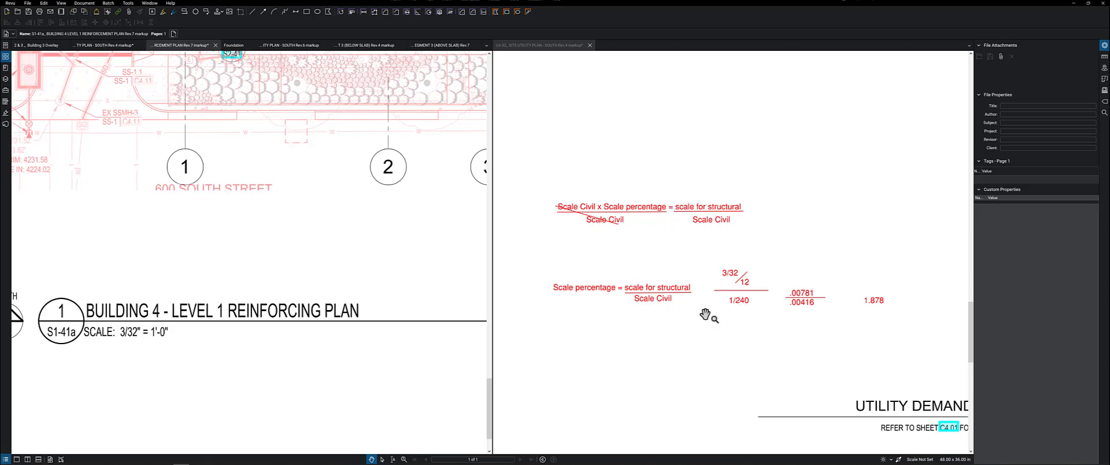
Review the utility sheet's sewer tables and red 1.878 calculation, then reactivate the foundation plan.
scroll(725, 311, down, 2)
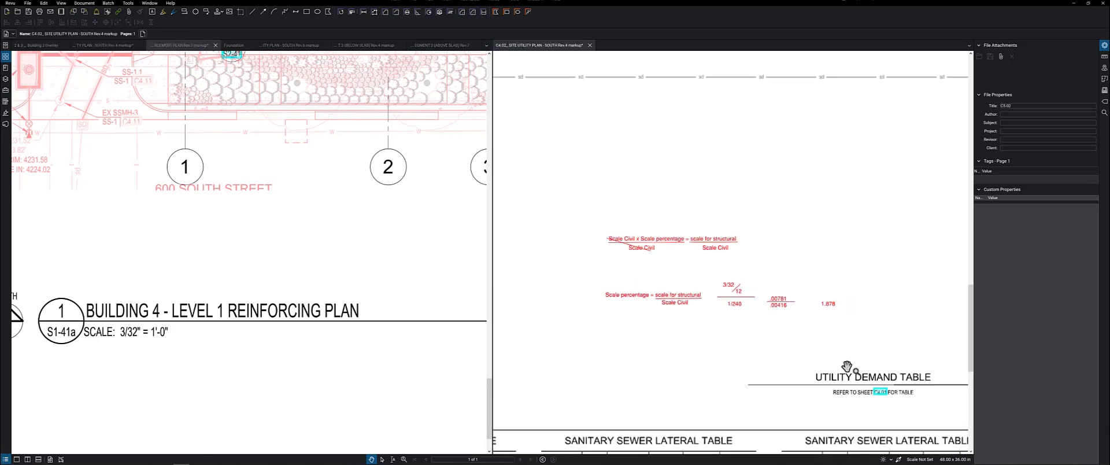
drag(847, 368, 686, 220)
scroll(792, 259, down, 2)
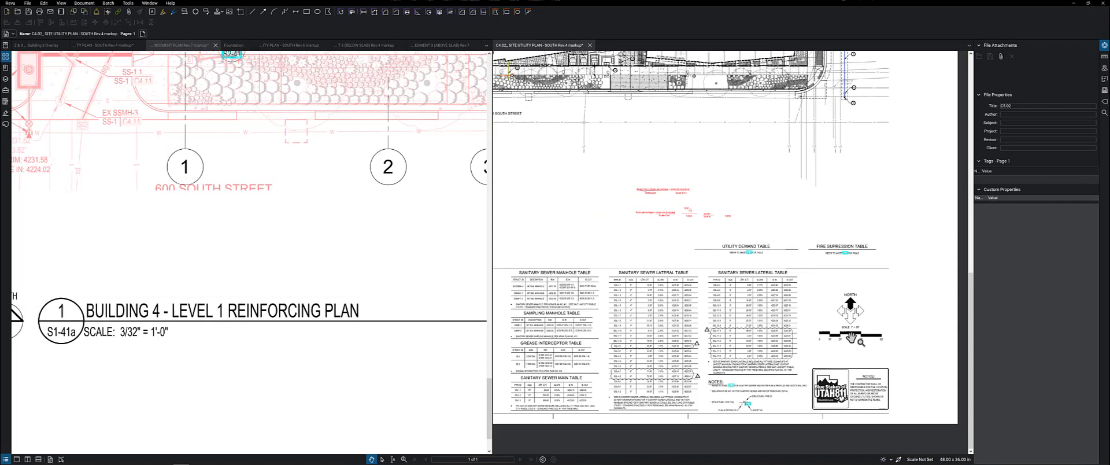
scroll(848, 309, up, 1)
drag(530, 78, 704, 211)
scroll(703, 211, up, 3)
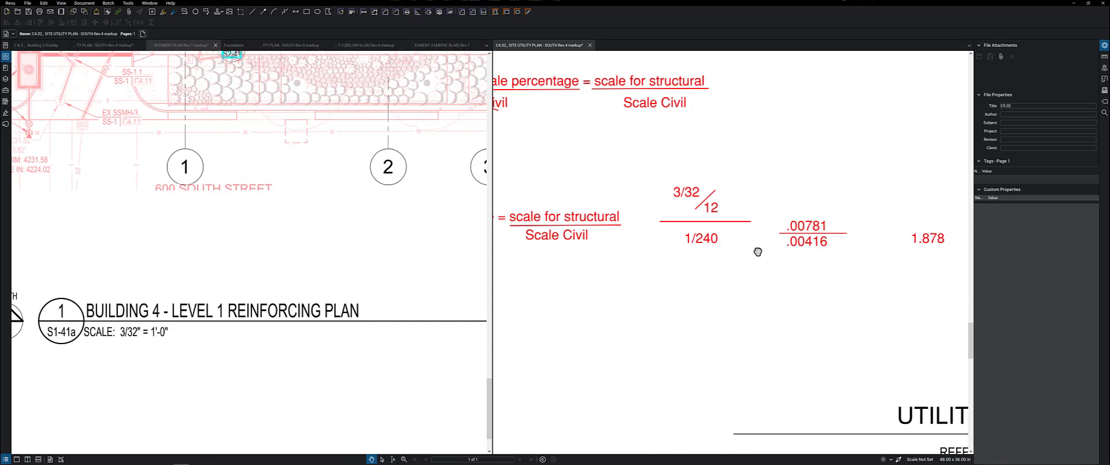
drag(758, 252, 657, 238)
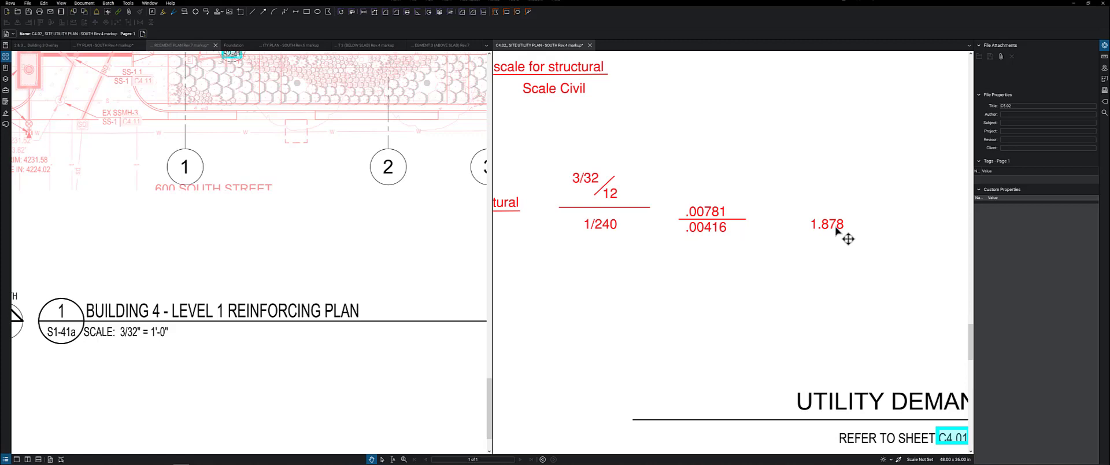
click(386, 321)
Scale the selected red plumbing snapshot to 187.80% and move it up-right over the plan.
scroll(386, 321, down, 5)
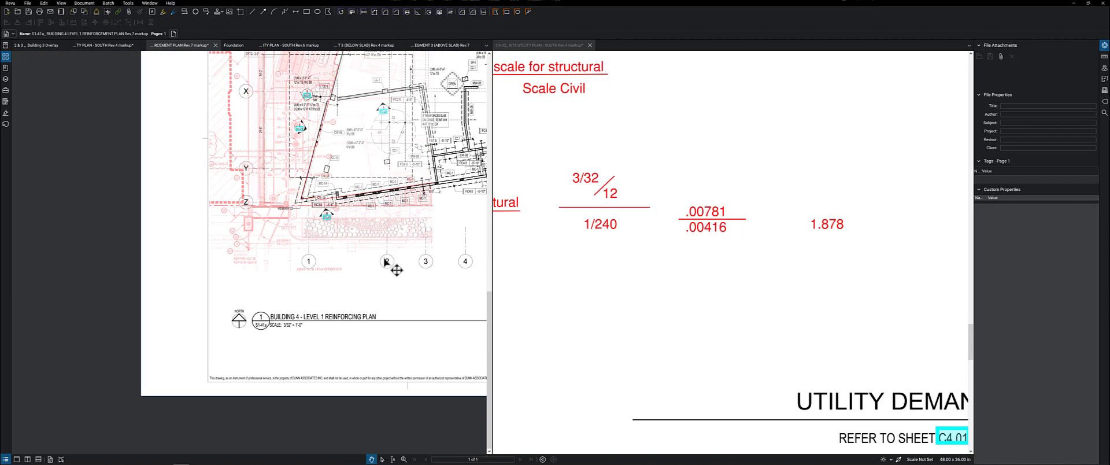
click(389, 238)
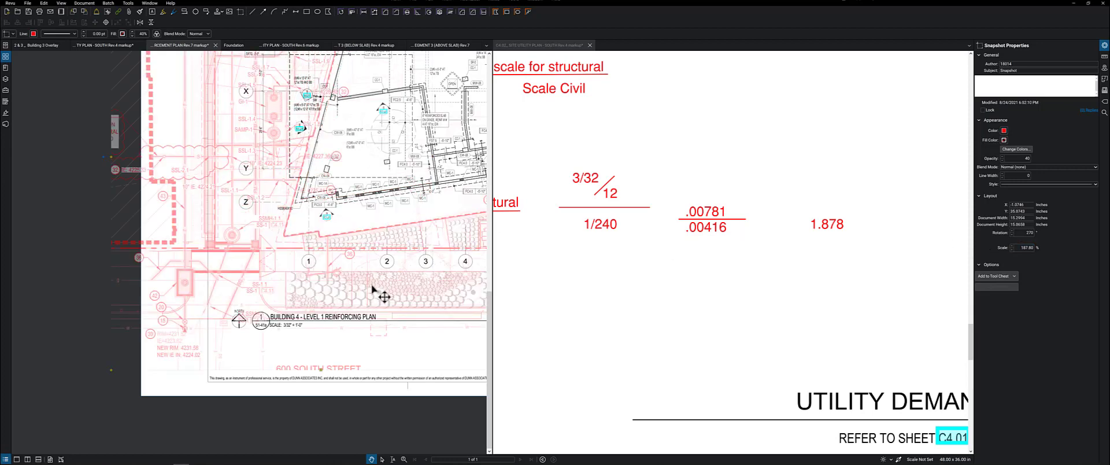
scroll(295, 318, down, 2)
mouse_move(317, 299)
mouse_down()
mouse_move(321, 272)
mouse_move(344, 292)
mouse_up()
scroll(347, 133, up, 4)
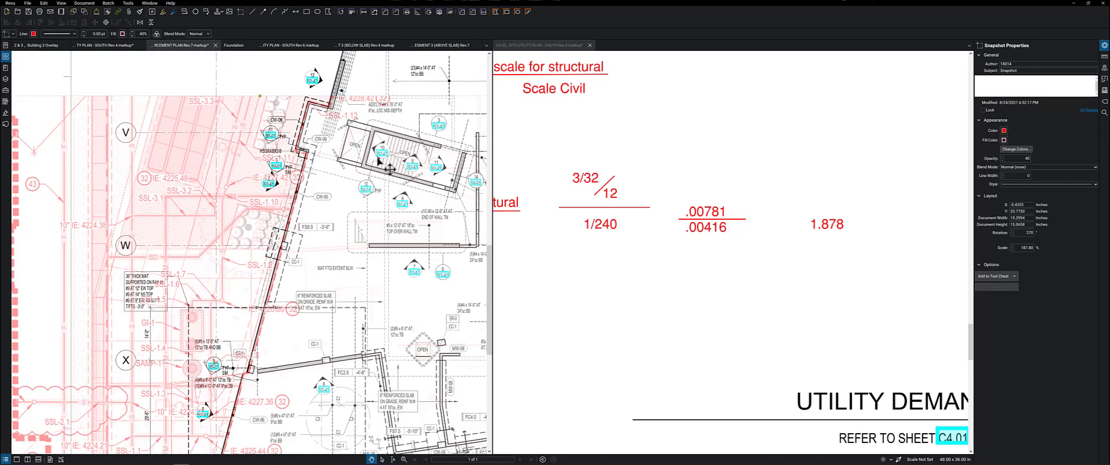
scroll(301, 332, down, 1)
scroll(302, 312, down, 5)
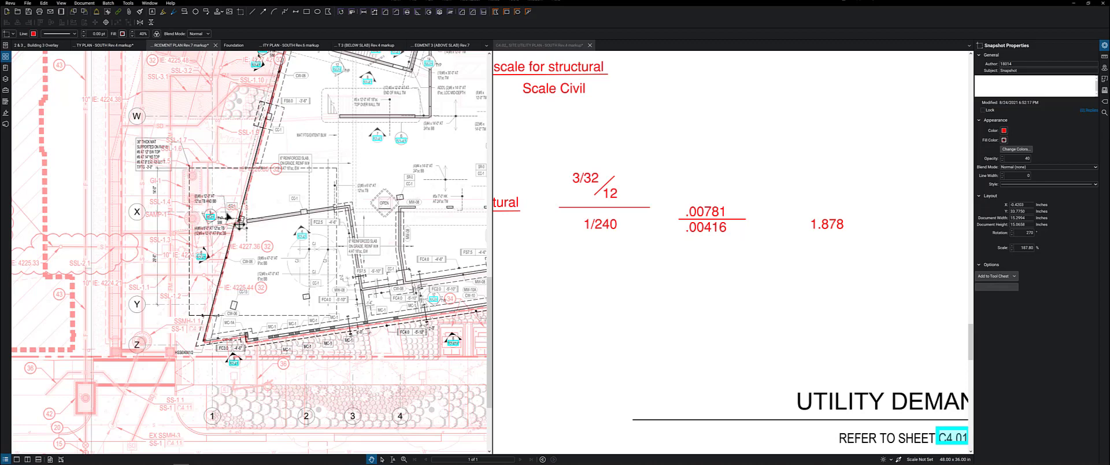
Undo the 100% scale reset to restore the enlarged red overlay.
scroll(287, 245, down, 2)
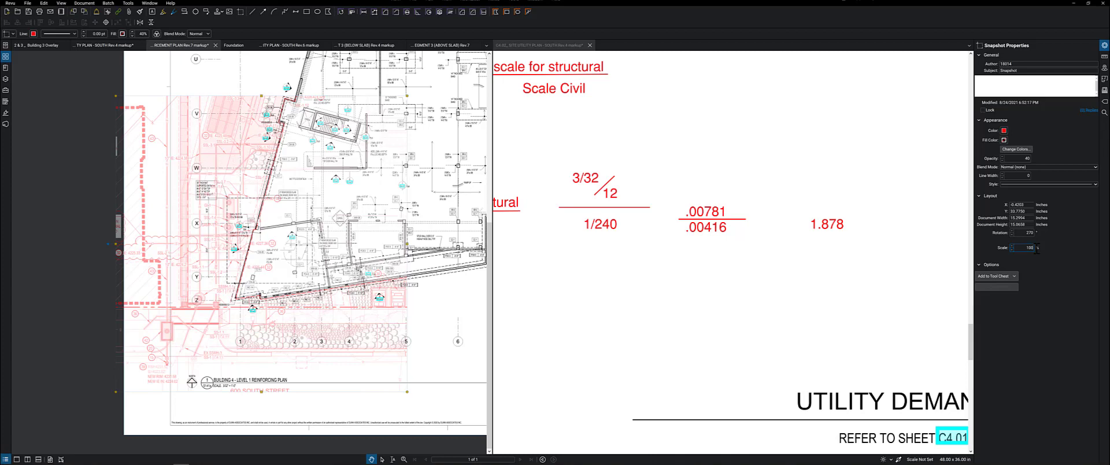
key(Return)
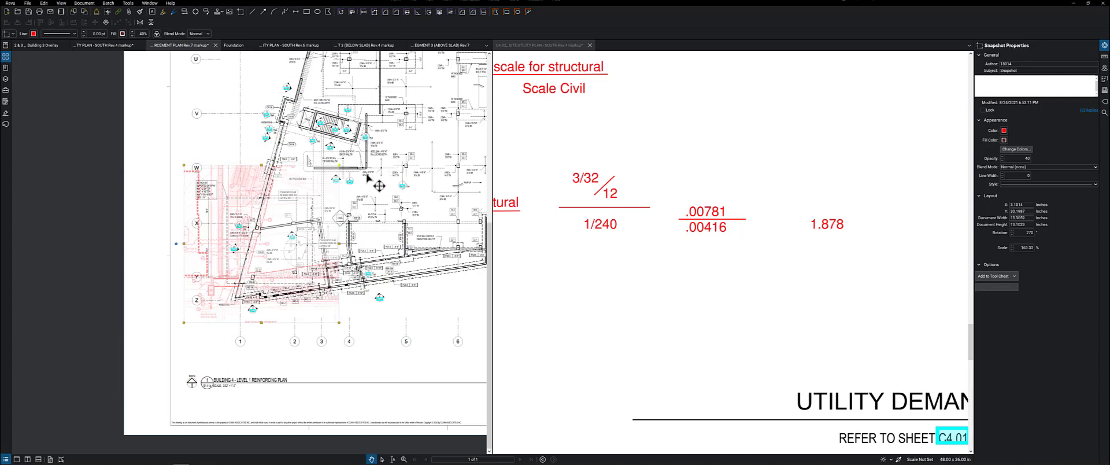
key(ctrl+z)
Reposition the enlarged overlay so its lines follow the foundation edge near grids V–Z.
drag(349, 184, 304, 220)
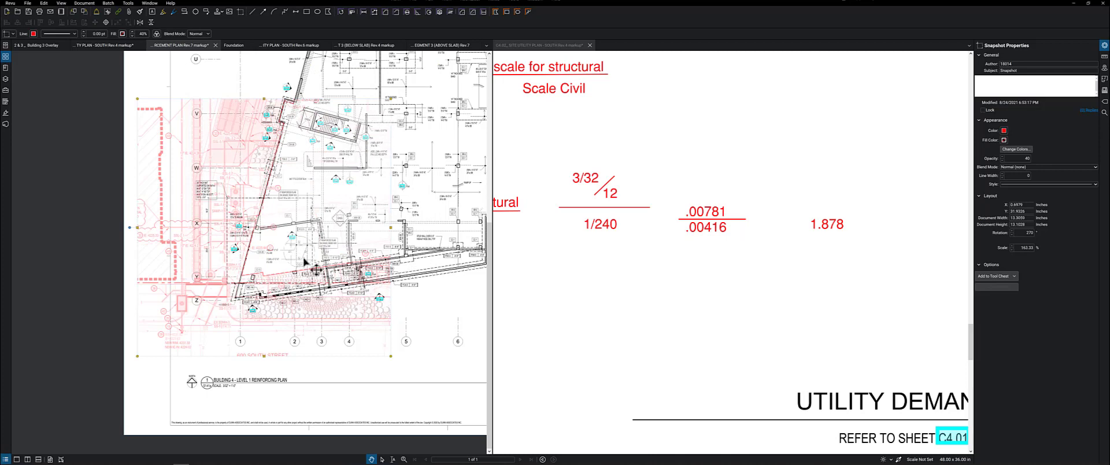
click(426, 74)
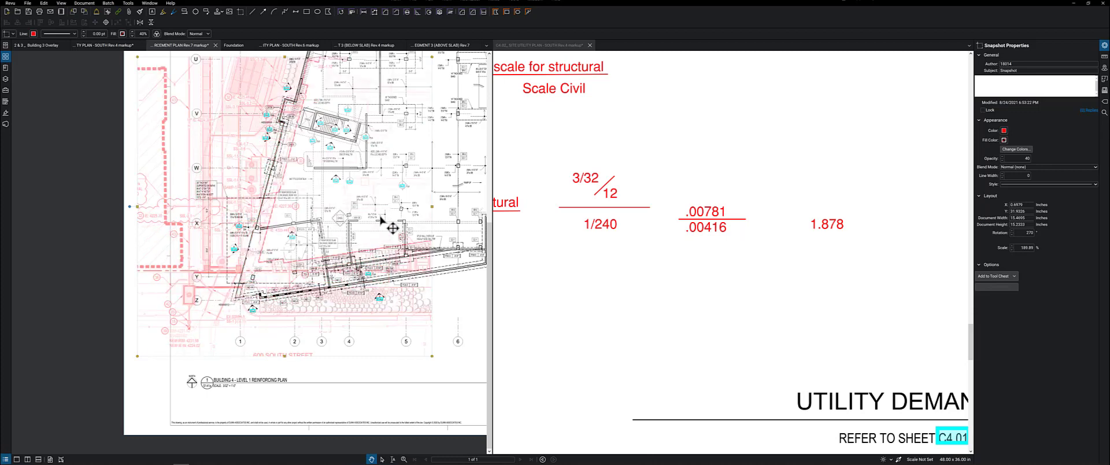
mouse_move(347, 225)
mouse_down()
mouse_move(329, 234)
mouse_move(341, 234)
mouse_move(349, 258)
mouse_move(386, 272)
mouse_move(392, 308)
mouse_up()
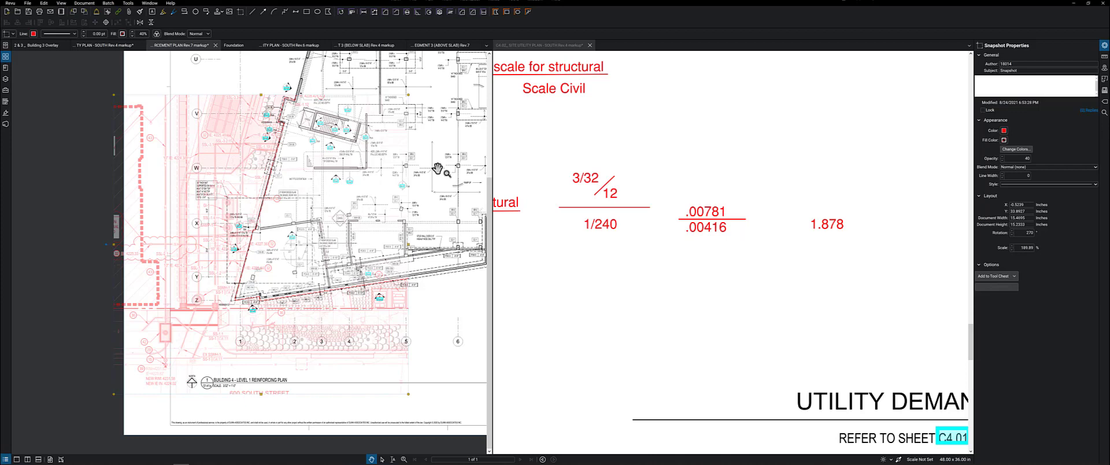
scroll(428, 169, down, 1)
drag(424, 172, 387, 202)
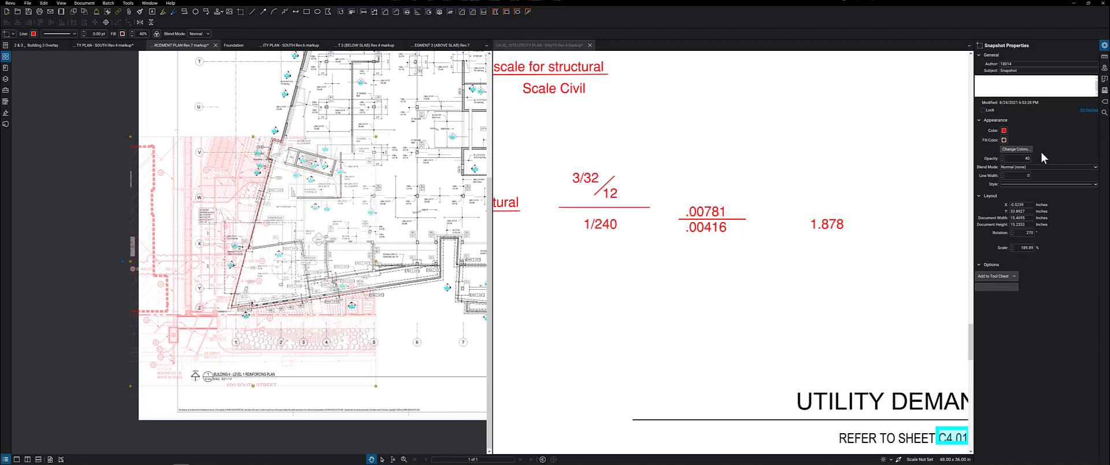
Look through the overlay's Color Processing types and close the dialog without changes.
click(1020, 150)
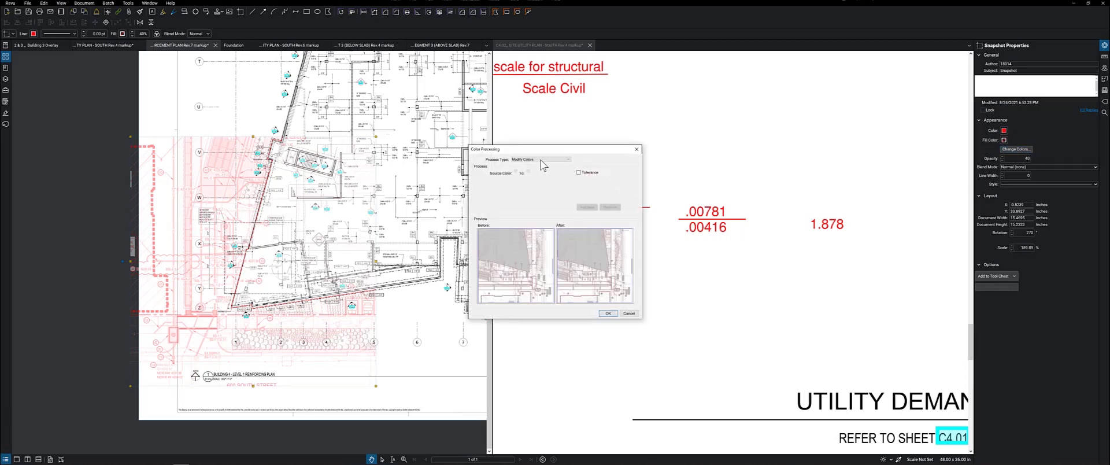
click(528, 159)
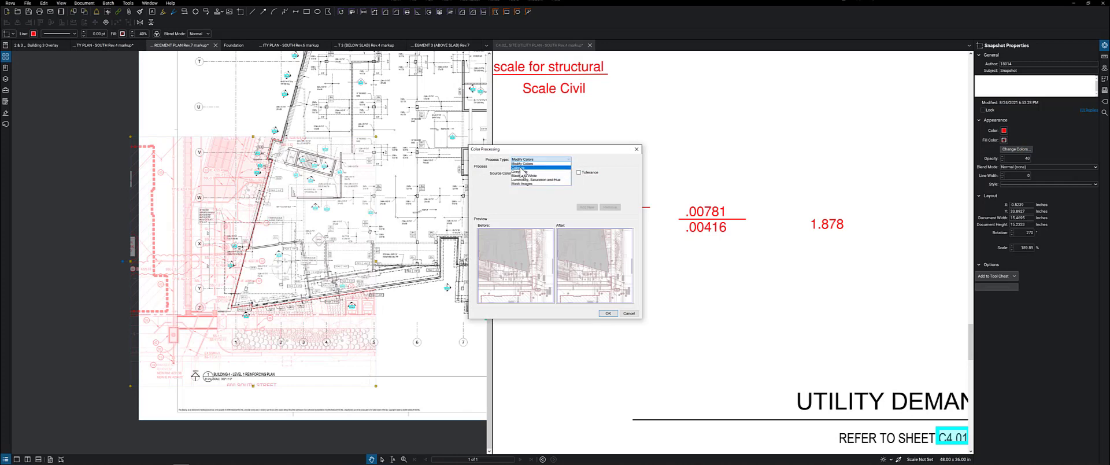
click(632, 314)
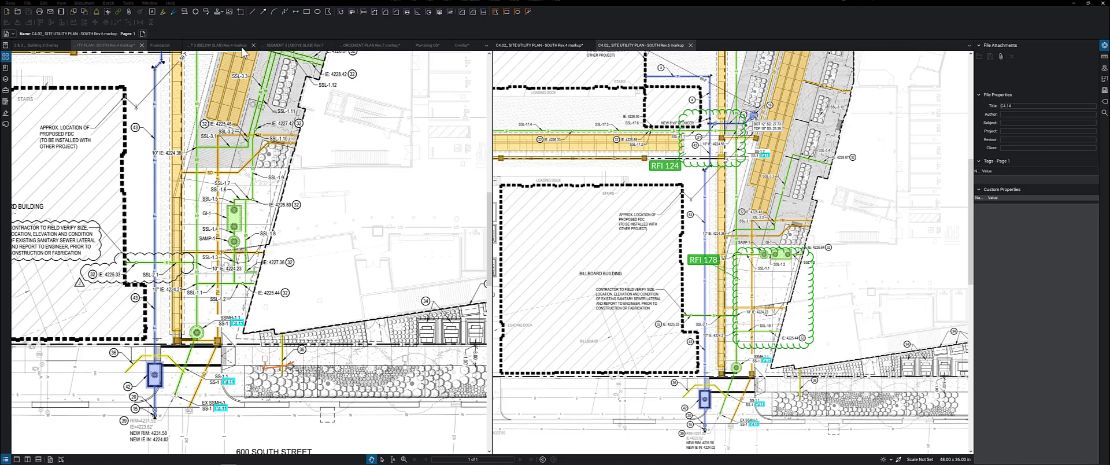
Load the T 3 (BELOW SLAB) Rev.4 garage plumbing plan into the left pane.
click(233, 50)
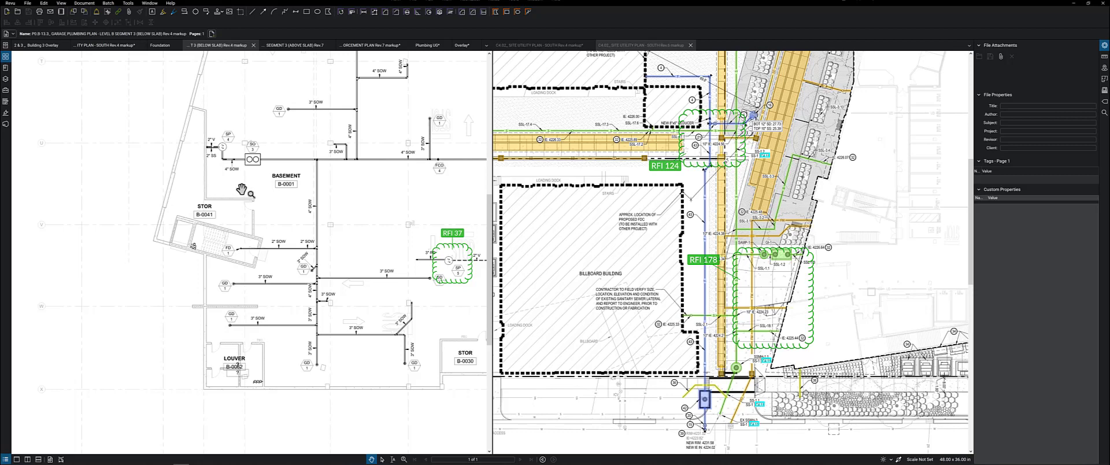
Switch the left pane from the below-slab plan to the Segment 3 (Above Slab) Rev.7 plumbing plan.
drag(253, 190, 217, 180)
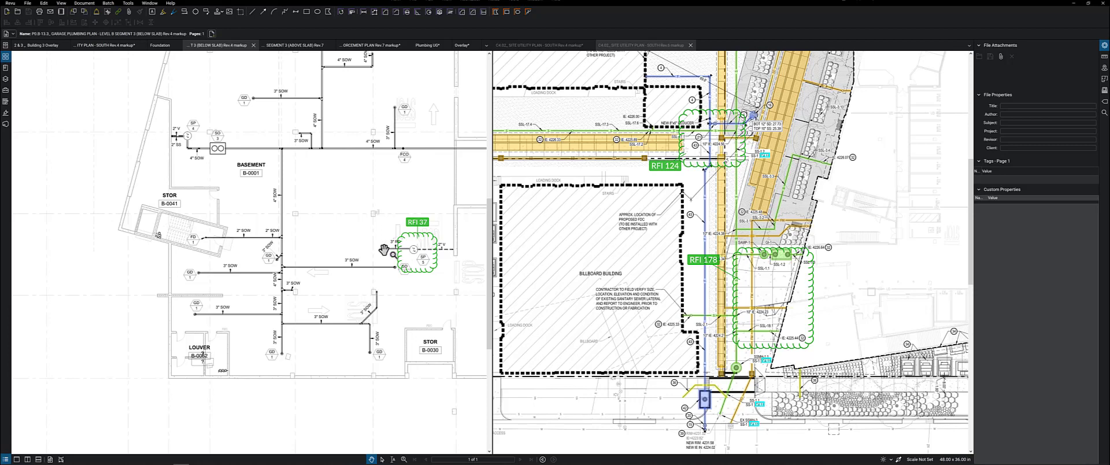
click(289, 45)
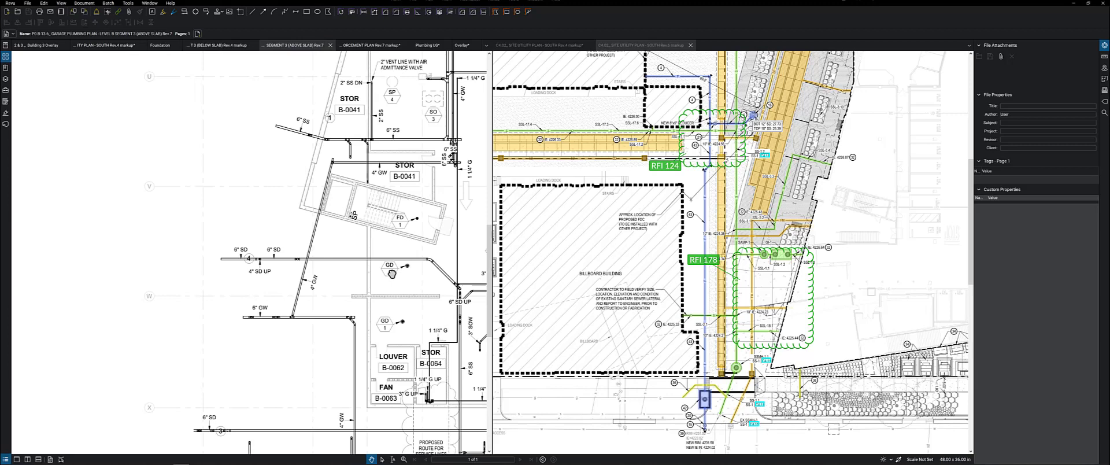
scroll(391, 274, right, 6)
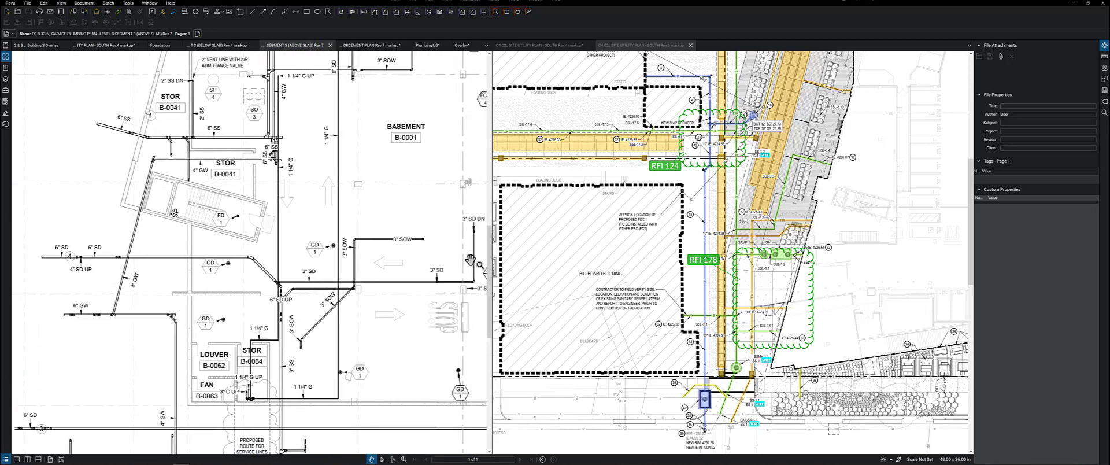
scroll(470, 259, right, 2)
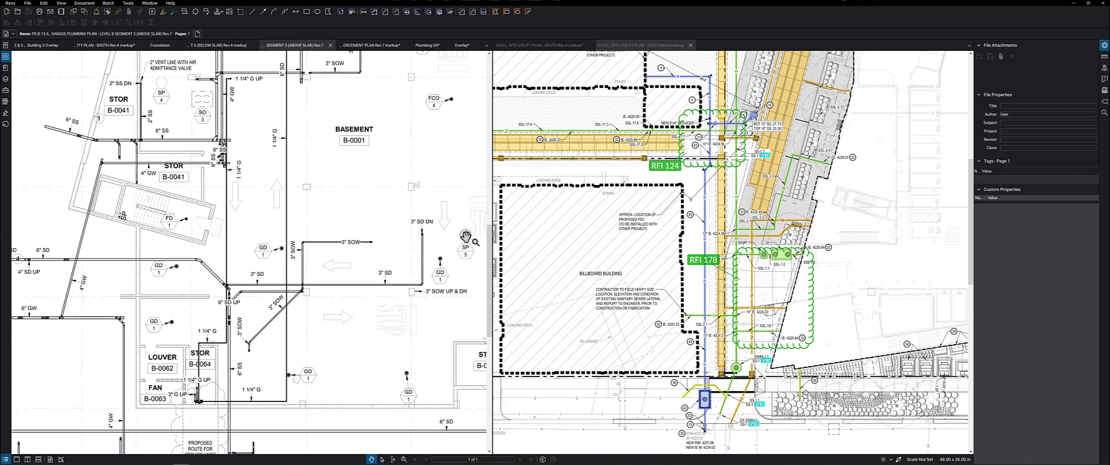
Pan the above-slab plan to the pipe runs around Basement B-0001 and the storage rooms.
drag(465, 236, 440, 240)
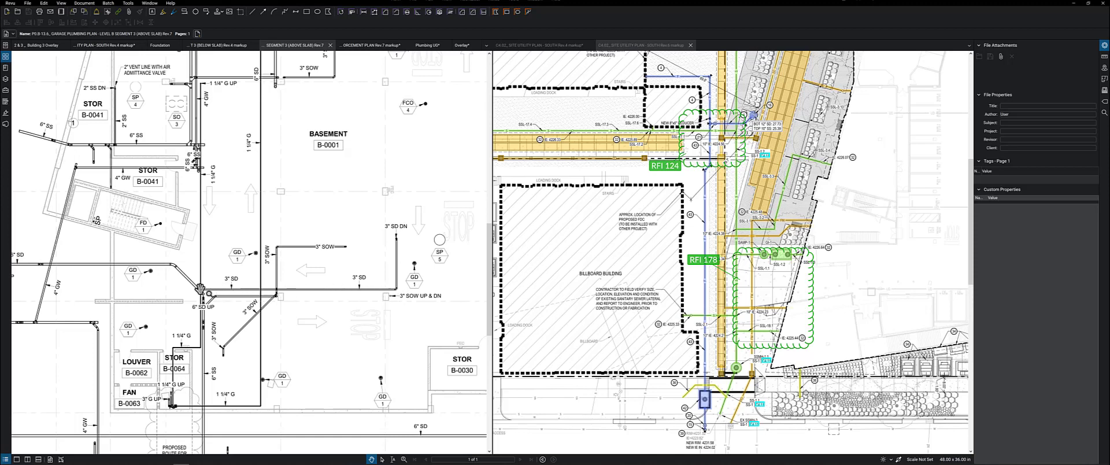
mouse_move(200, 288)
mouse_down()
mouse_move(239, 283)
mouse_move(263, 262)
mouse_up()
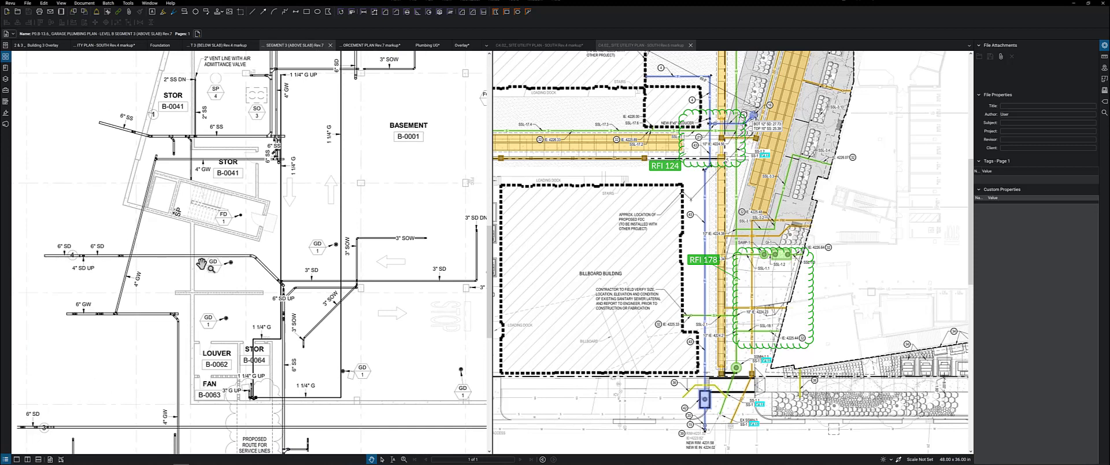
drag(311, 264, 230, 263)
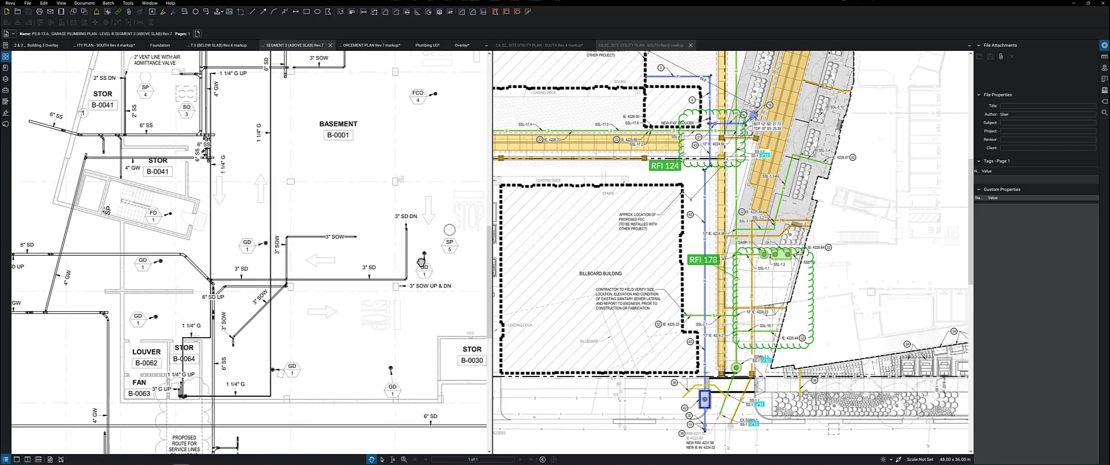
drag(430, 256, 408, 271)
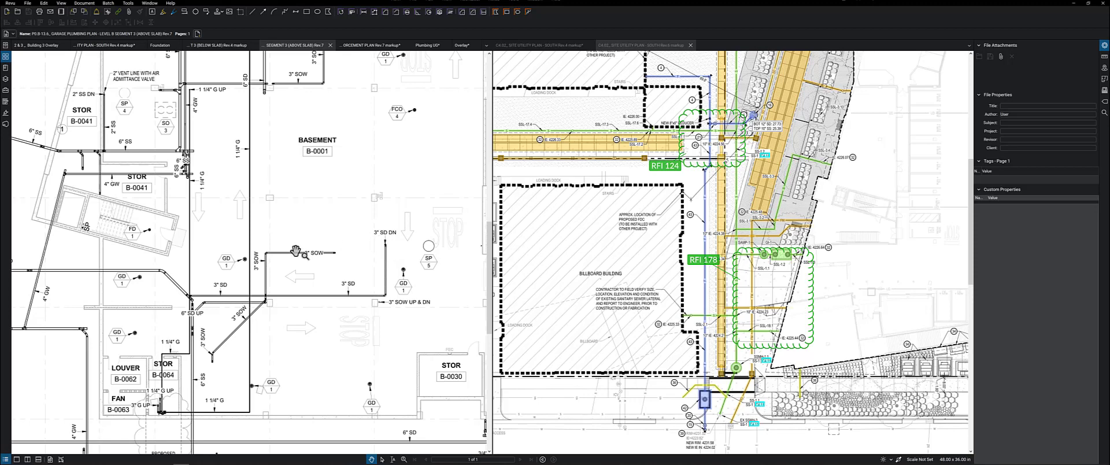
drag(208, 263, 279, 248)
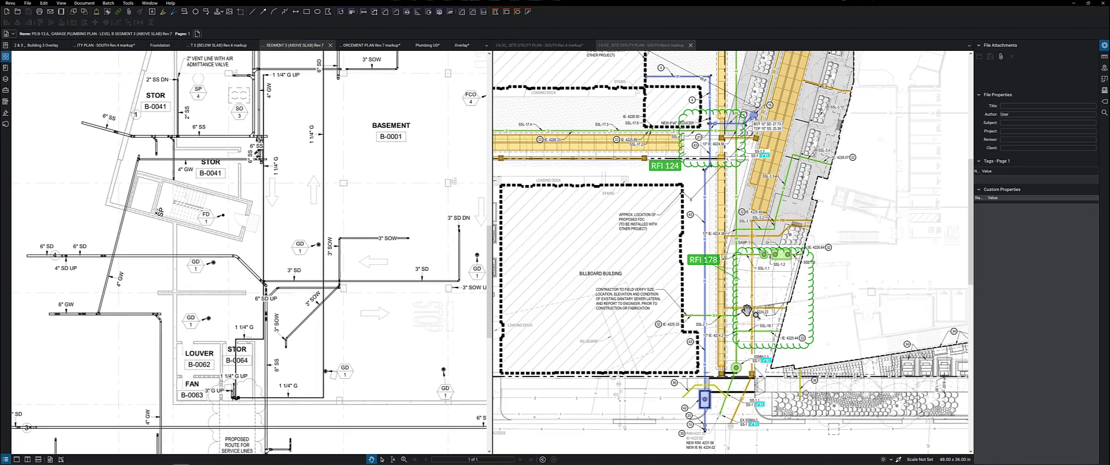
drag(296, 327, 357, 287)
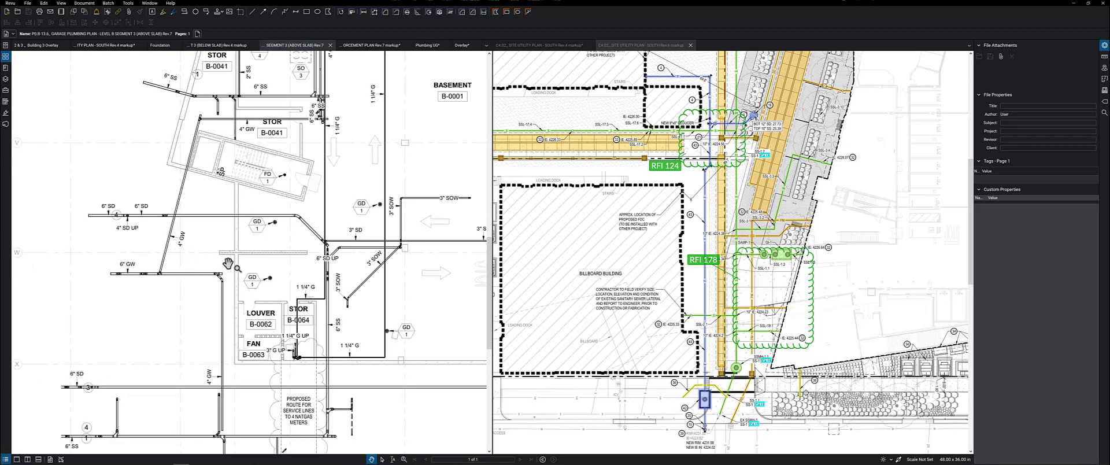
Zoom the C4.02 site utility plan to the RFI 178 cloud and line it up beside the plumbing plan.
scroll(788, 297, up, 4)
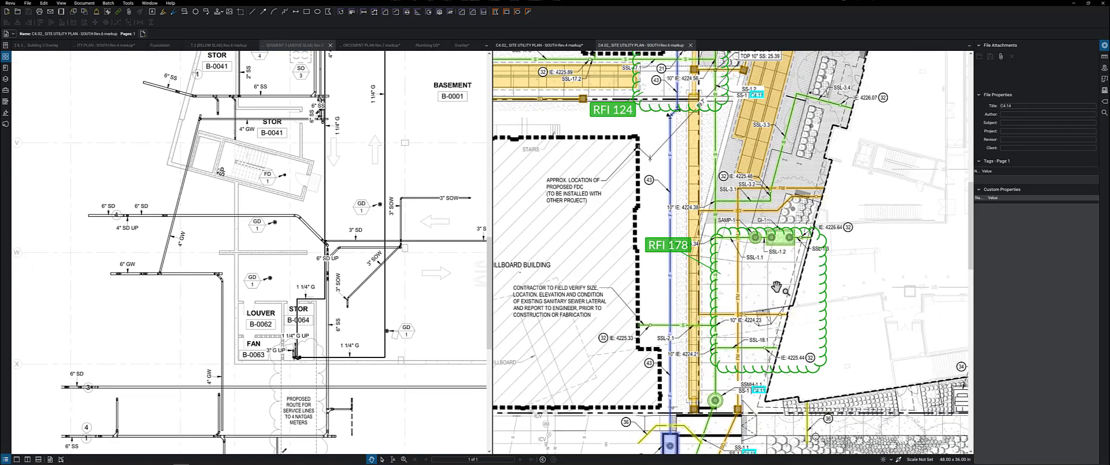
scroll(768, 283, up, 2)
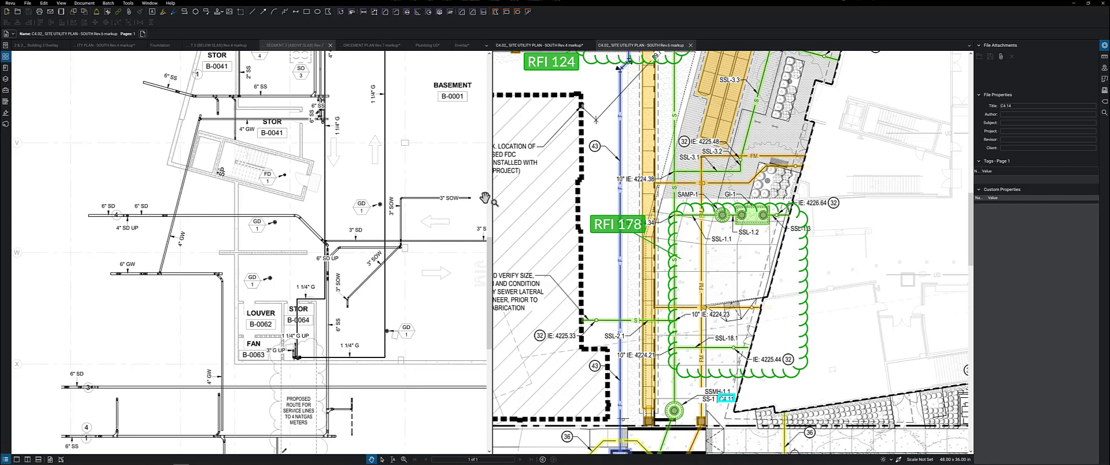
drag(457, 209, 381, 218)
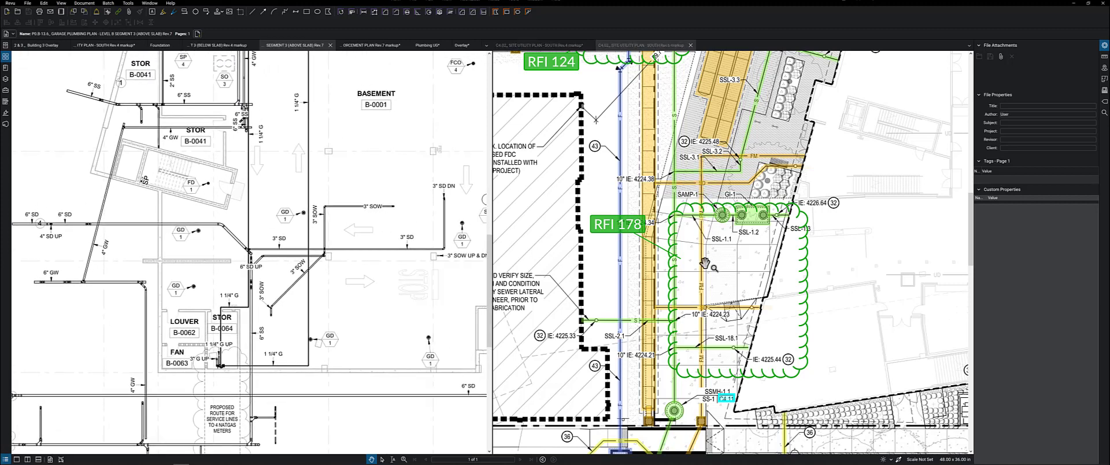
drag(701, 420, 702, 414)
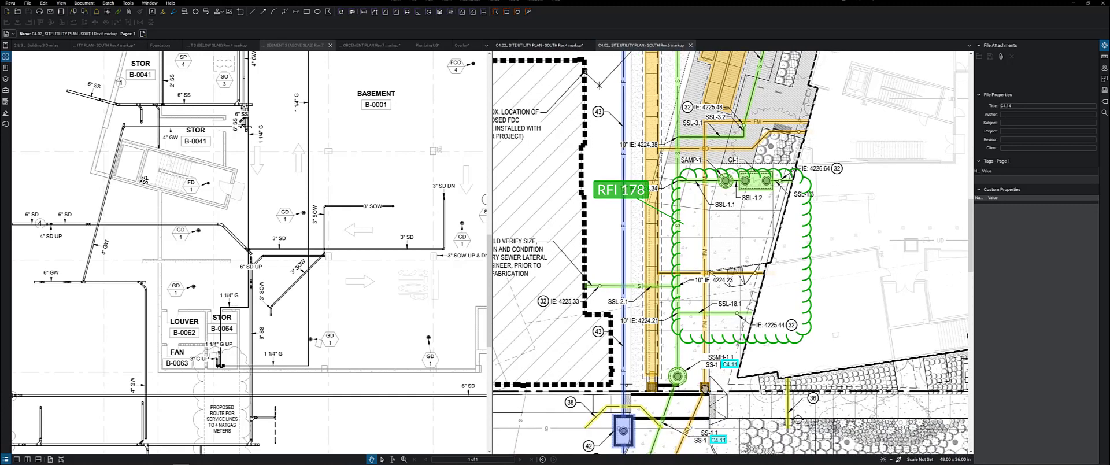
drag(704, 388, 705, 397)
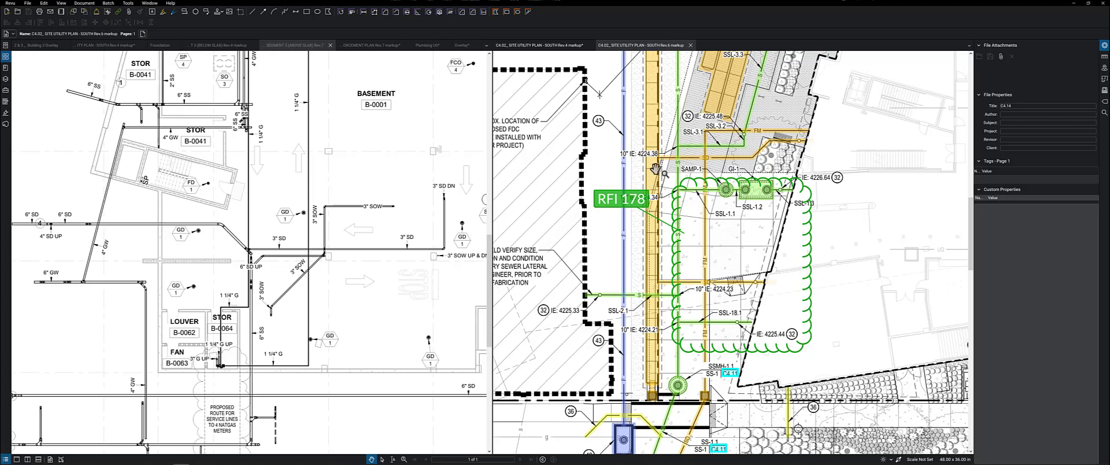
mouse_move(301, 214)
mouse_down()
mouse_move(341, 238)
mouse_move(372, 233)
mouse_up()
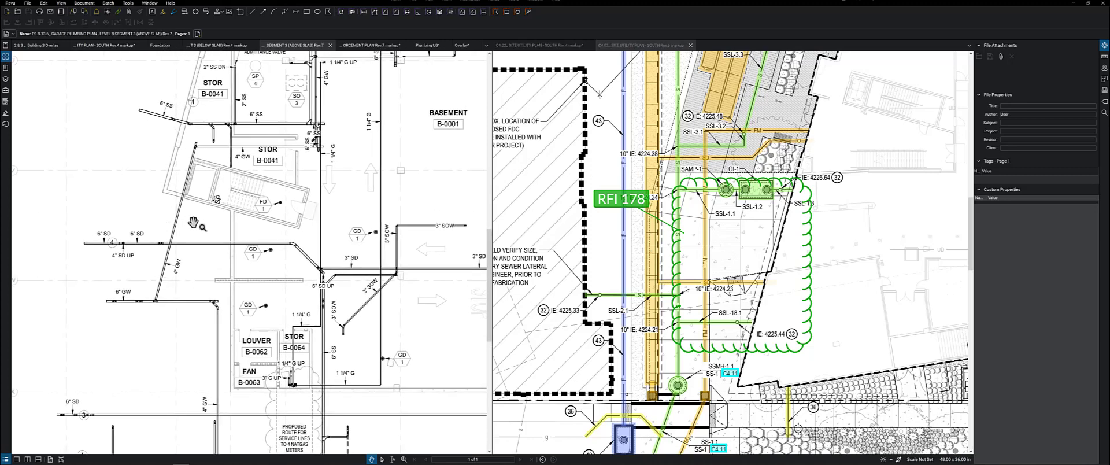
Draw a short red line beside the 6" SD pipes near the stair on the above-slab plan.
click(253, 13)
click(150, 223)
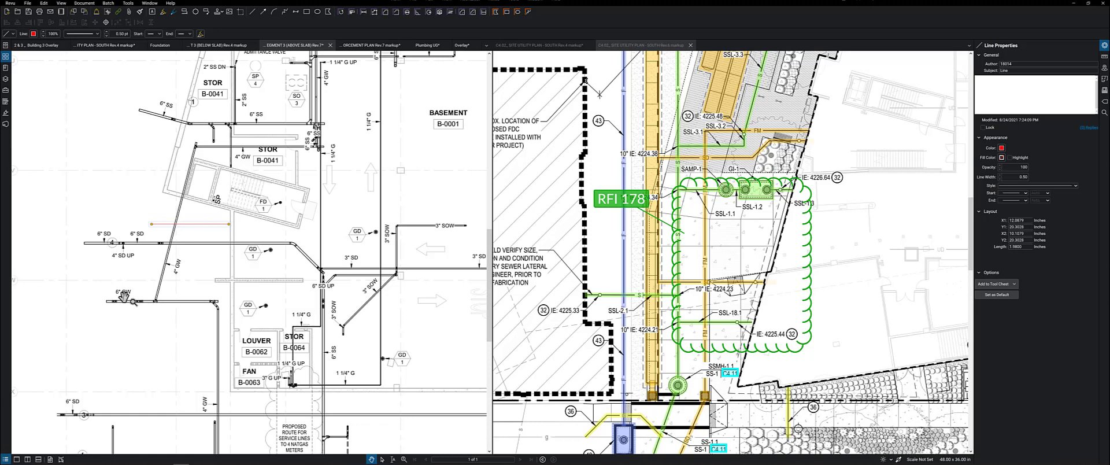
drag(123, 296, 154, 212)
drag(874, 241, 888, 191)
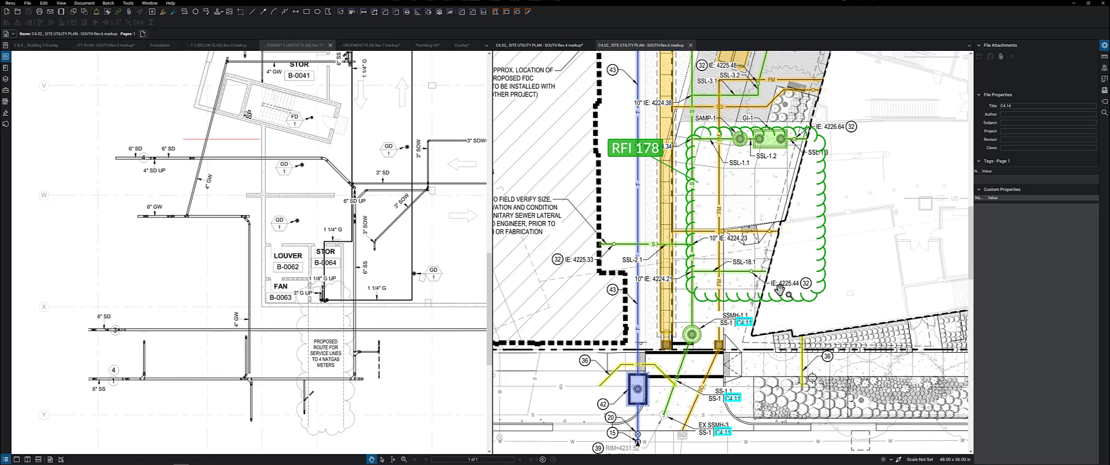
drag(764, 206, 755, 288)
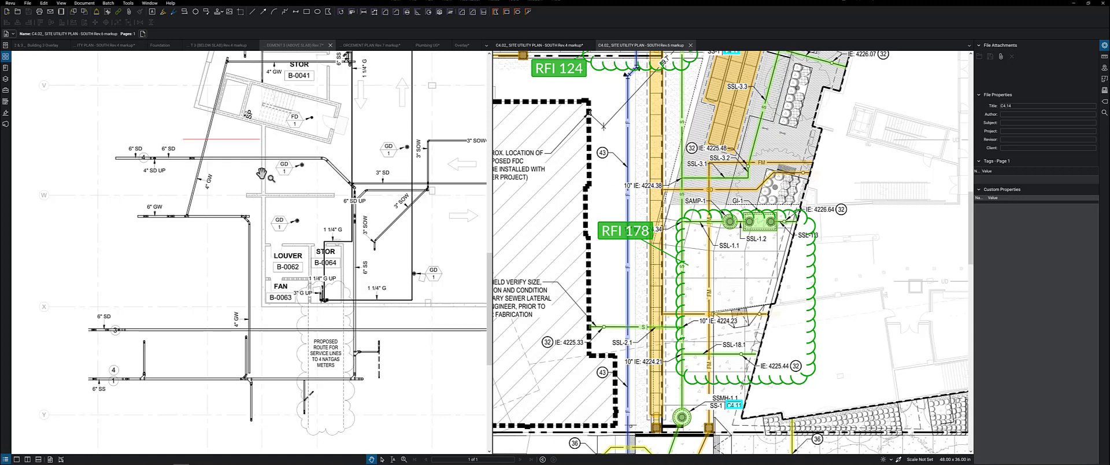
Reselect the red line near storage room B-0041 to check its placement.
click(235, 140)
mouse_move(359, 170)
mouse_down()
mouse_move(331, 180)
mouse_move(310, 215)
mouse_up()
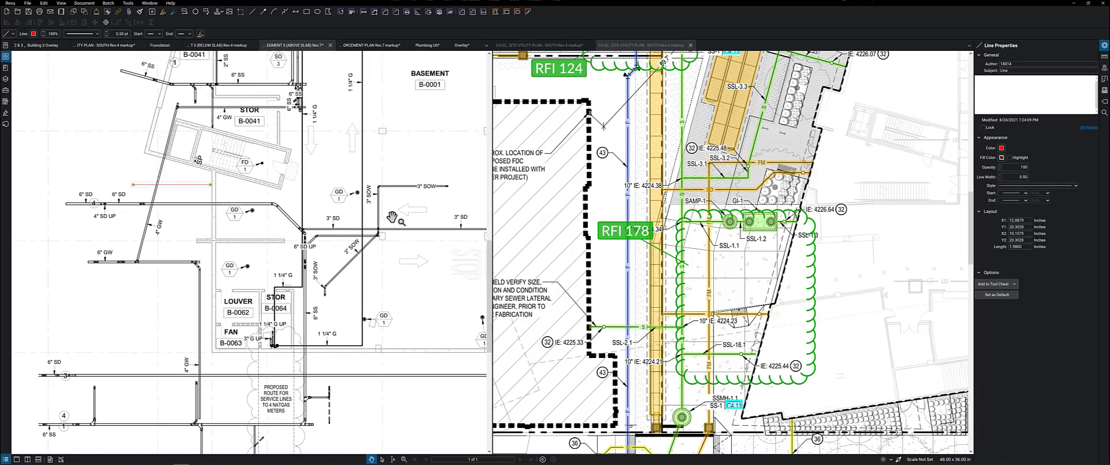
drag(444, 209, 381, 209)
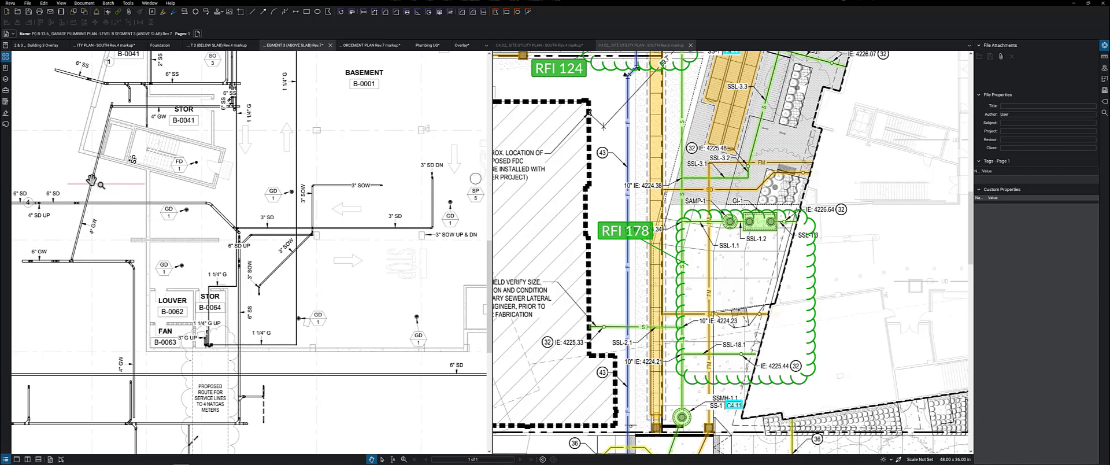
click(119, 185)
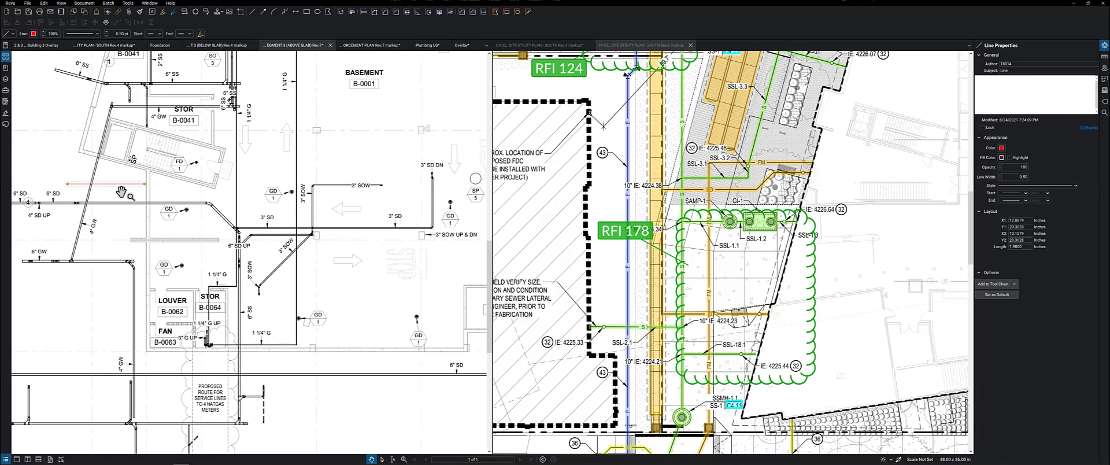
drag(86, 192, 148, 217)
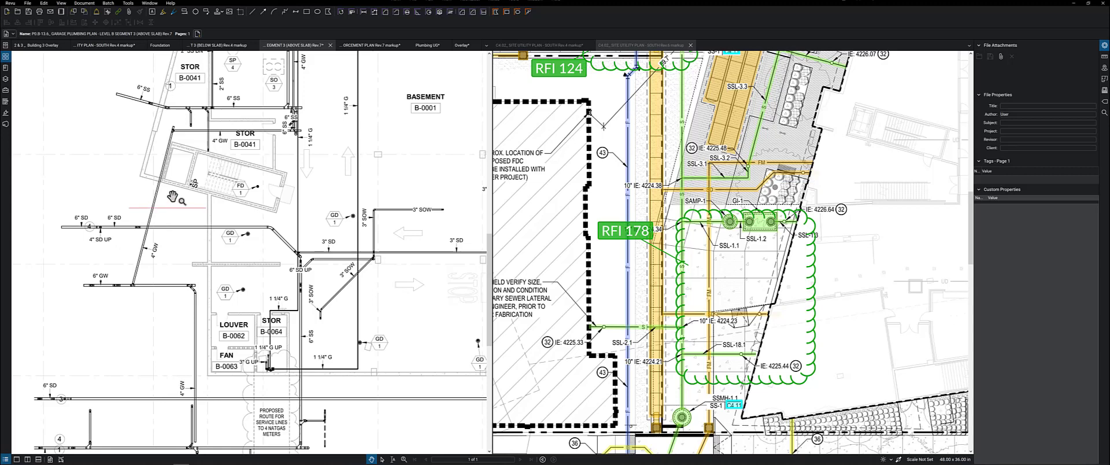
Show the Foundation sheet in the left pane and zoom around it.
mouse_move(640, 454)
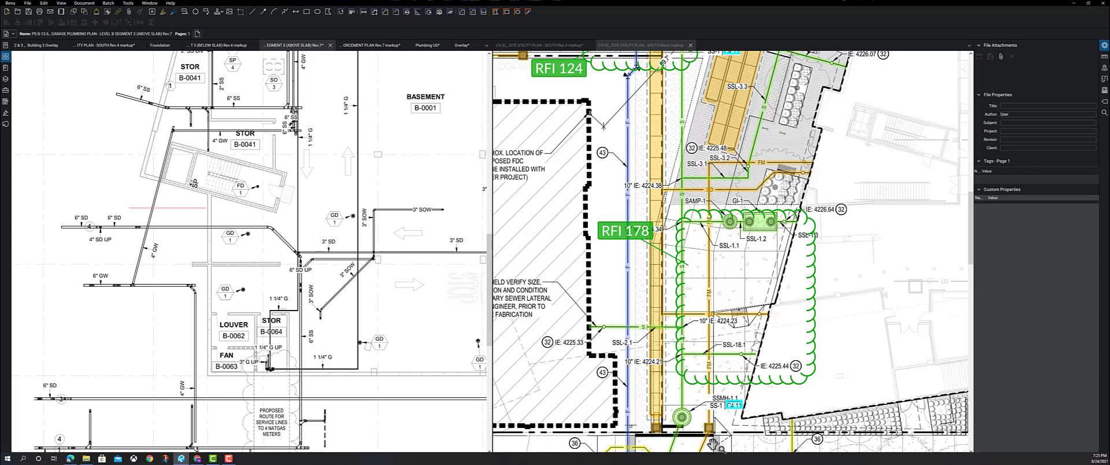
mouse_move(685, 461)
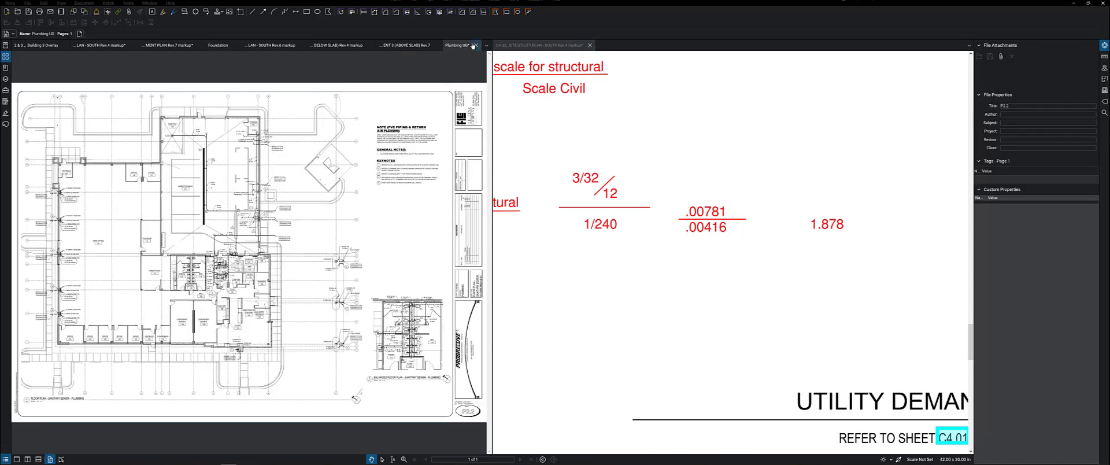
click(217, 46)
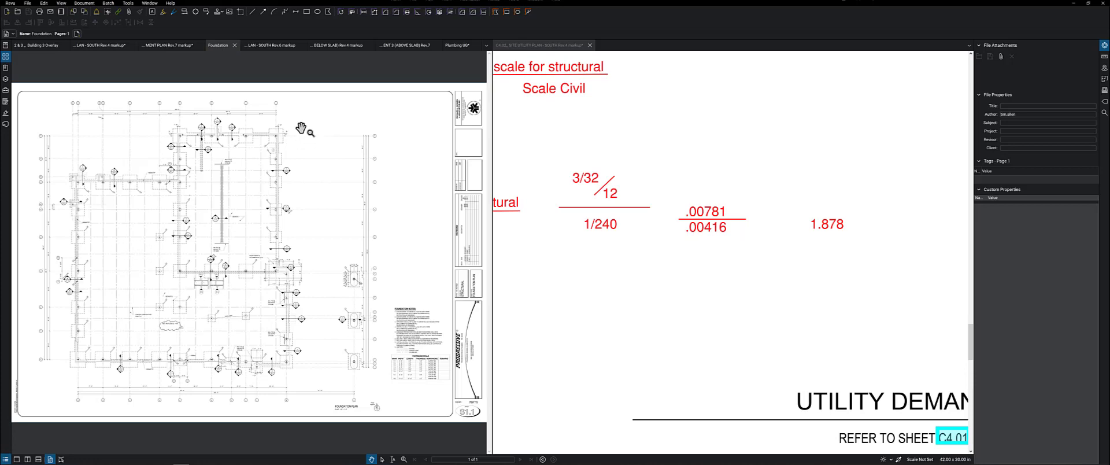
scroll(152, 367, up, 2)
scroll(152, 364, up, 2)
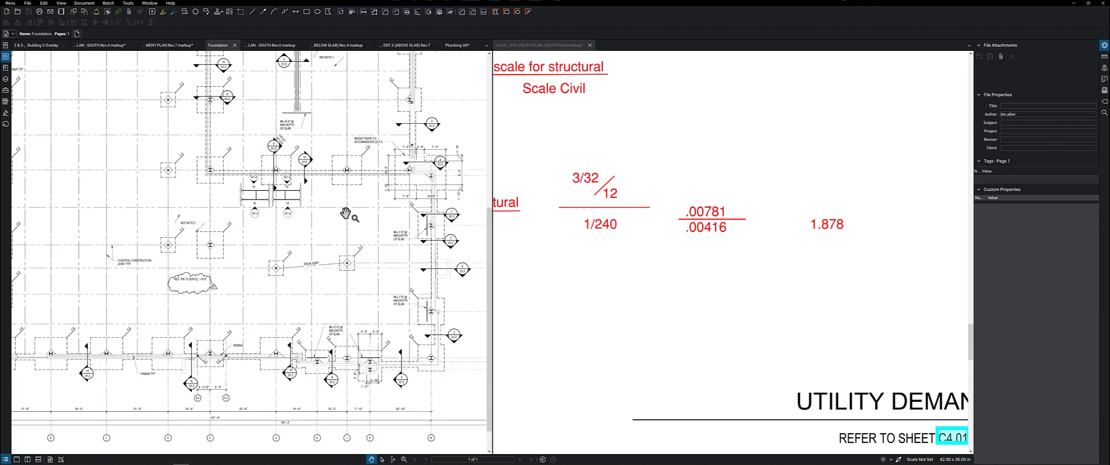
scroll(345, 216, down, 3)
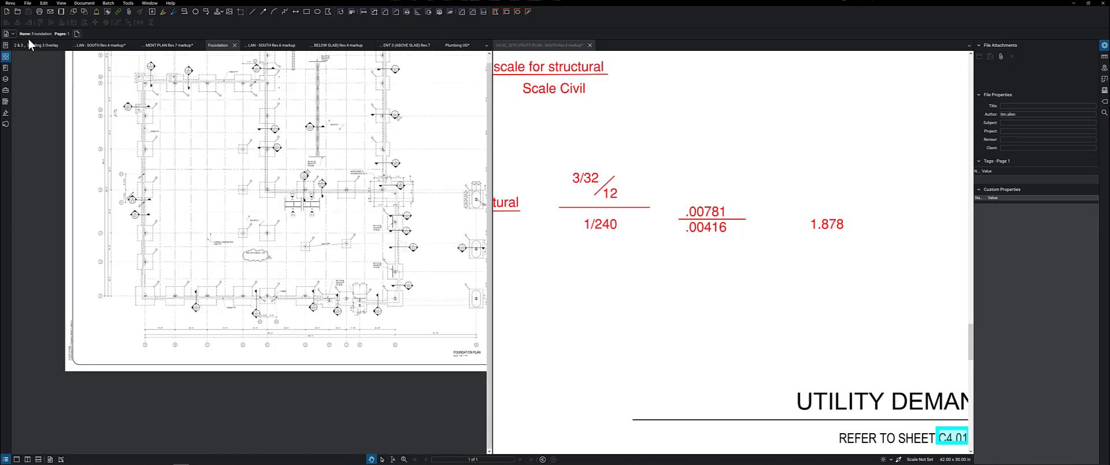
Open the Document menu, dismiss it, and scroll the Foundation sheet.
click(84, 3)
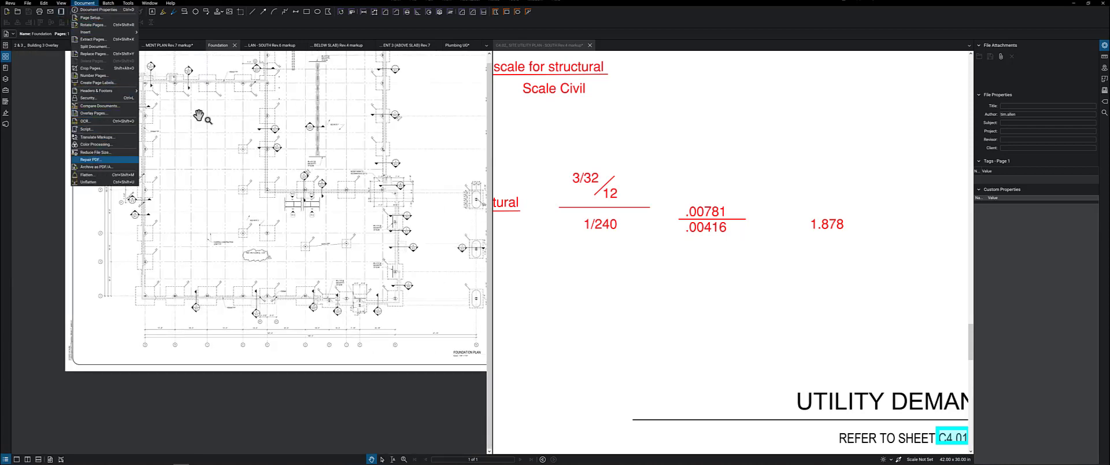
click(260, 341)
scroll(347, 353, right, 2)
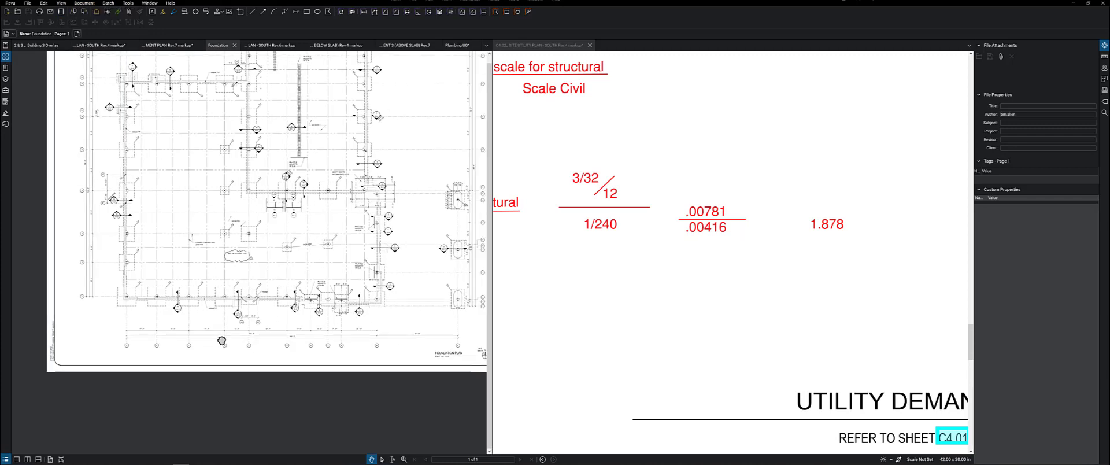
scroll(427, 365, up, 3)
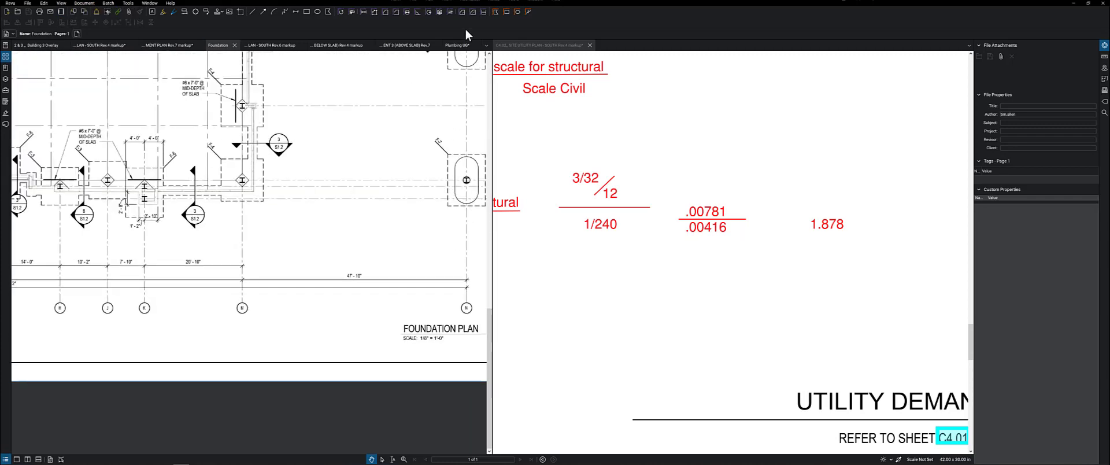
Check the Plumbing UG sheet, then return to Foundation and open the Document menu.
click(458, 45)
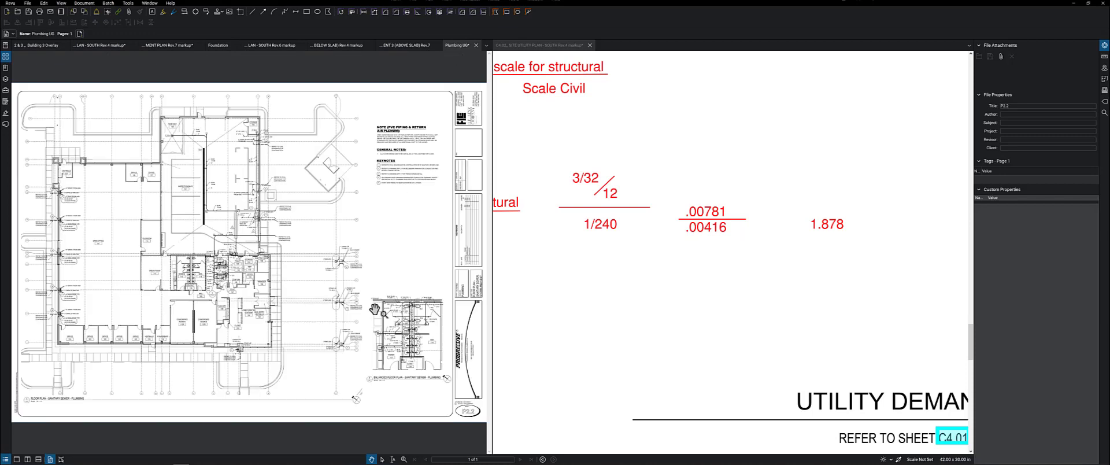
scroll(25, 402, up, 4)
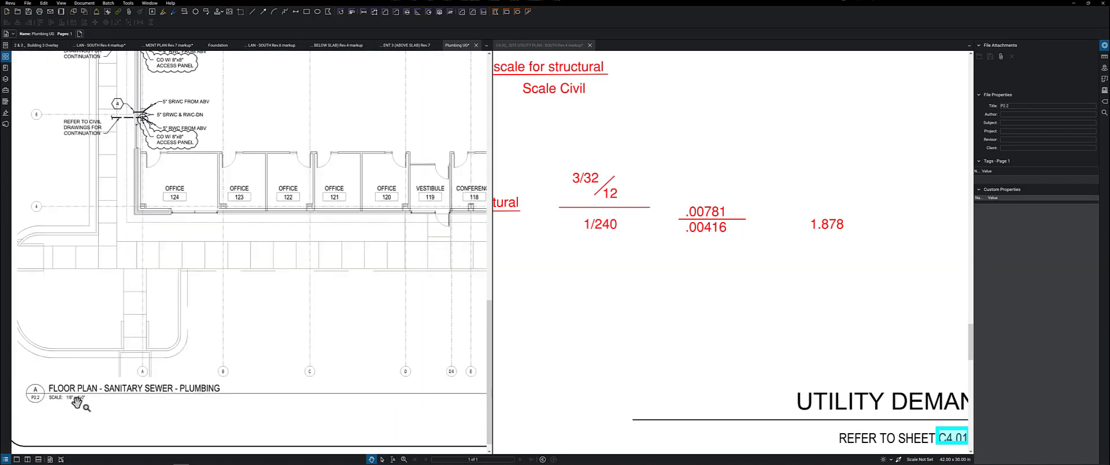
scroll(211, 349, down, 5)
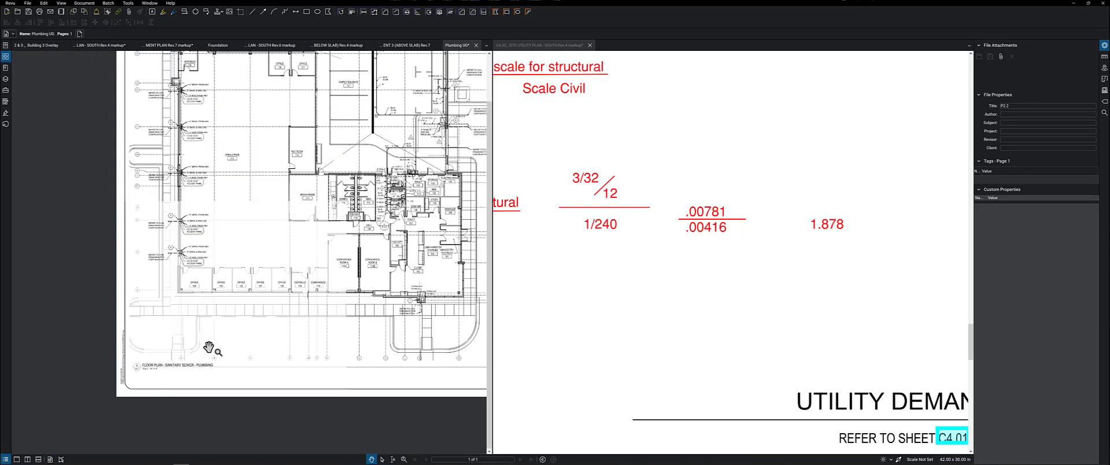
click(218, 45)
click(85, 3)
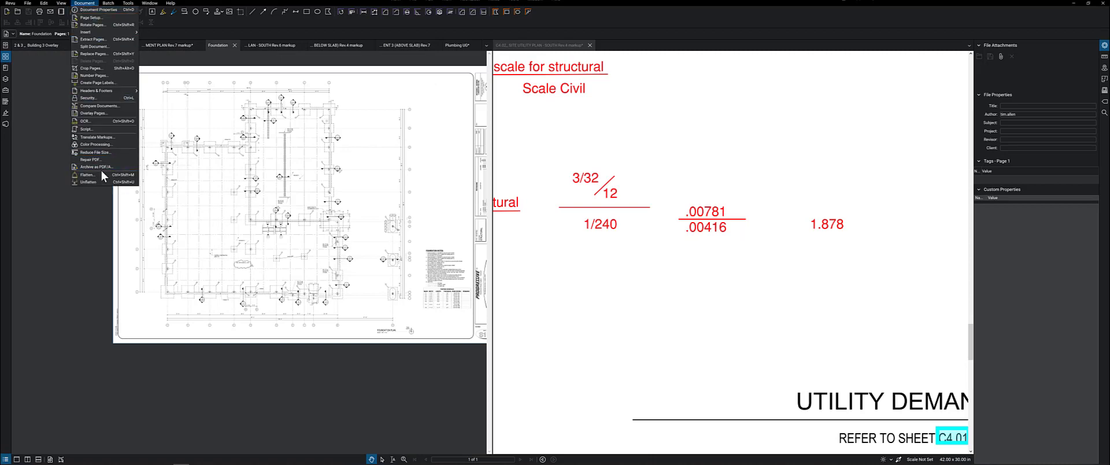
In Overlay Pages, add the open files and delete every layer except Foundation and Plumbing UG.
click(93, 113)
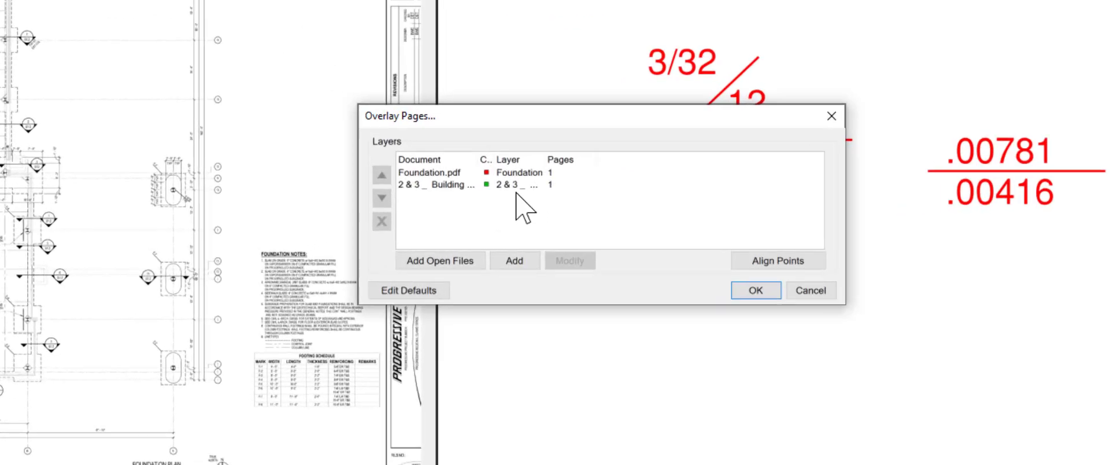
click(455, 184)
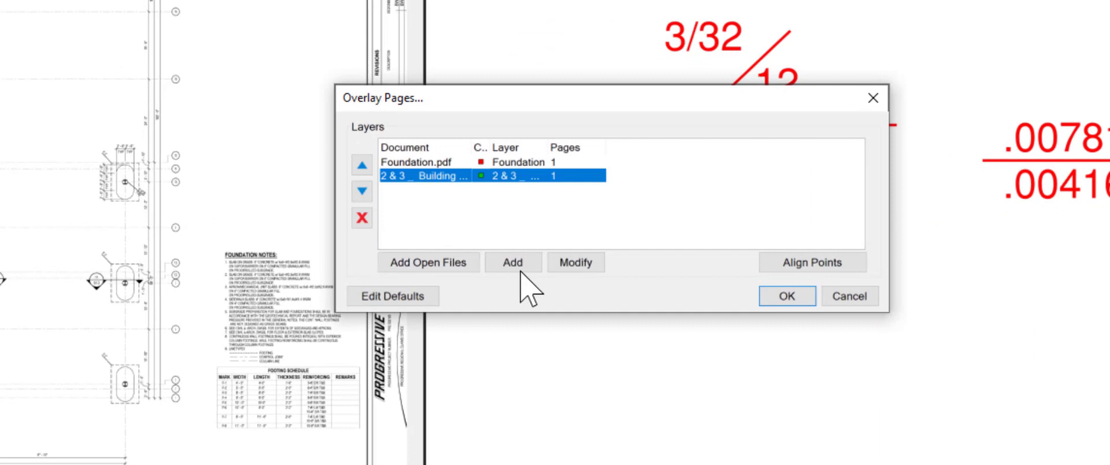
click(362, 218)
click(454, 262)
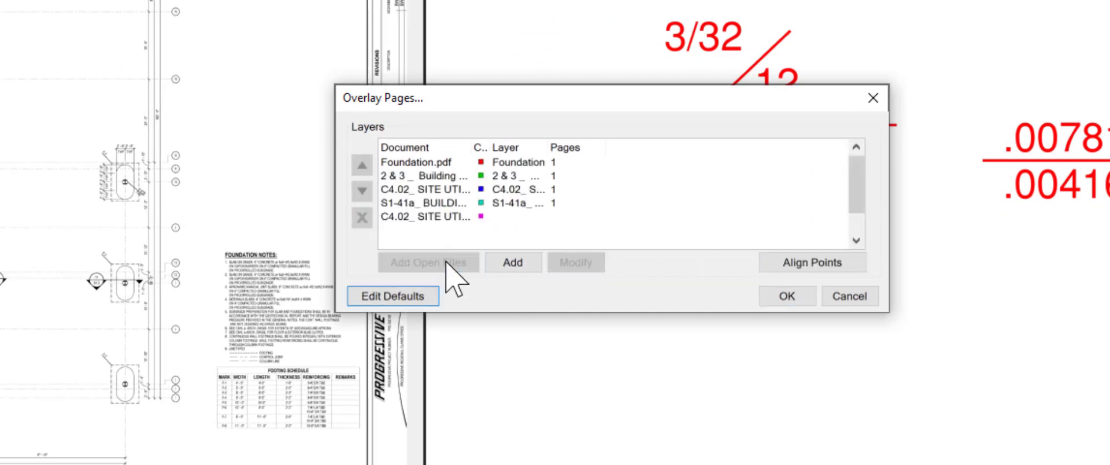
click(417, 175)
click(361, 218)
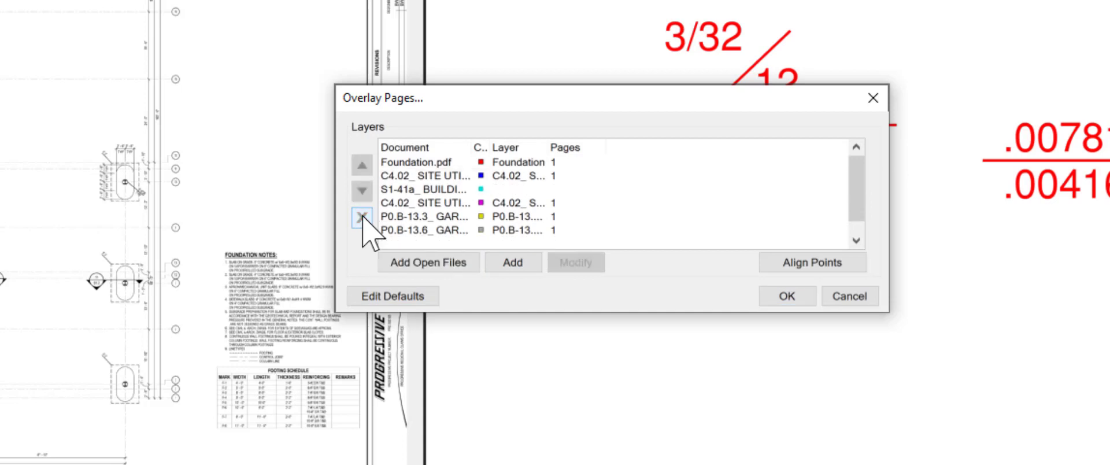
click(417, 177)
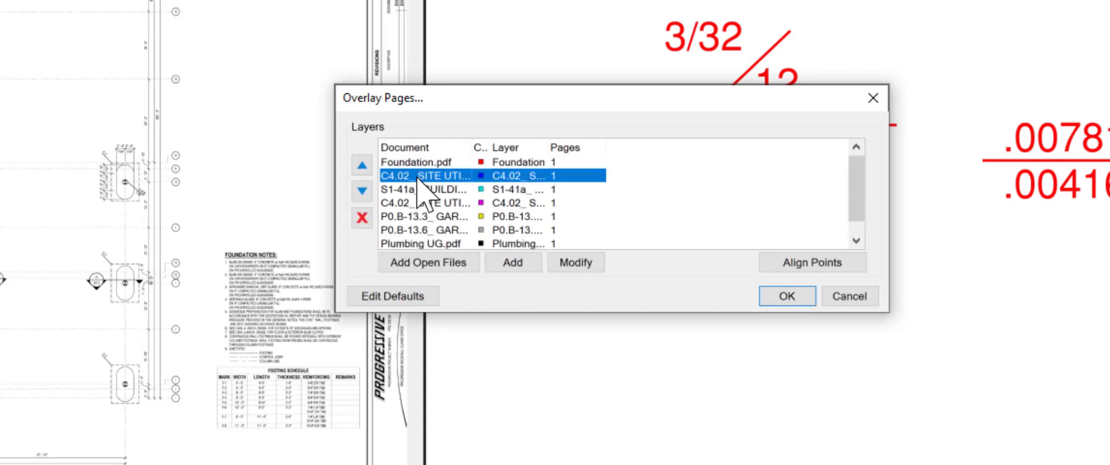
shift+click(433, 230)
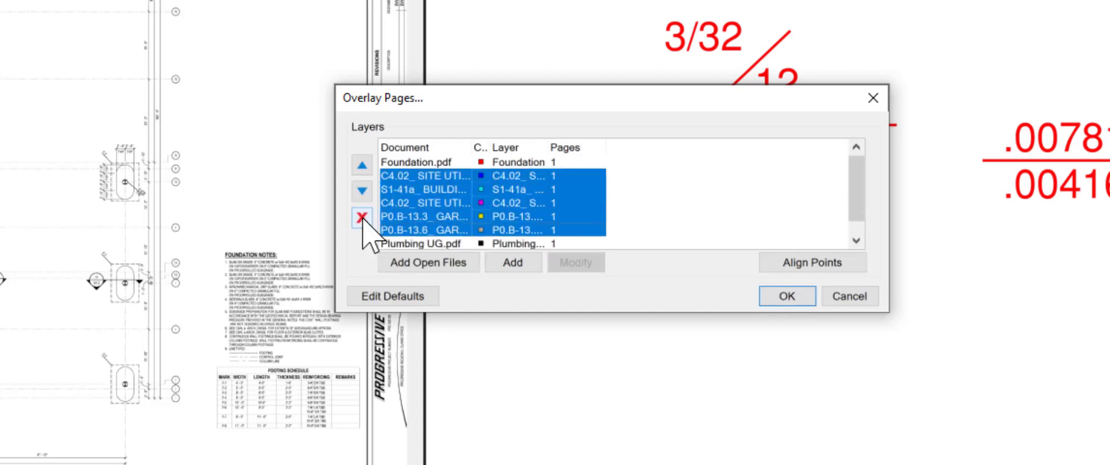
click(362, 218)
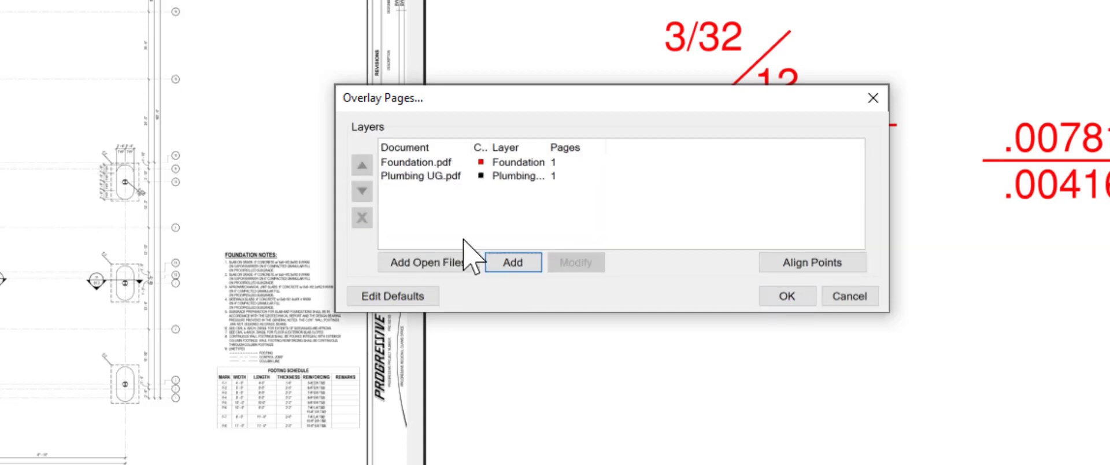
Colour the Plumbing UG layer orange and the Foundation layer green.
click(481, 176)
double_click(480, 176)
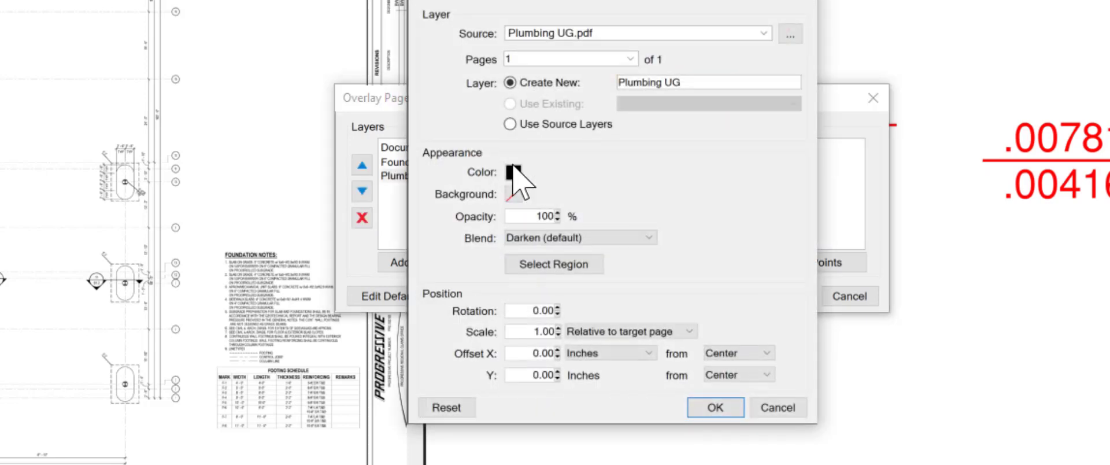
click(514, 172)
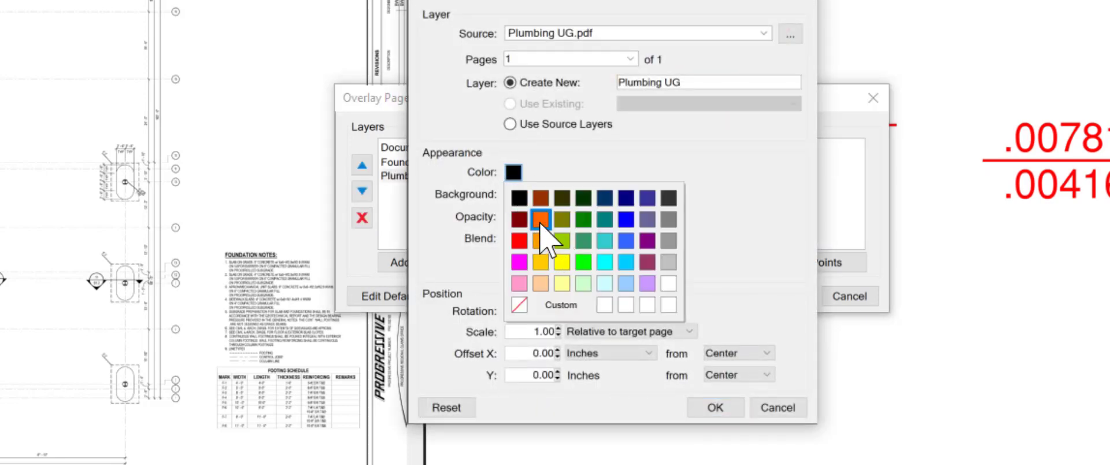
click(540, 219)
click(729, 409)
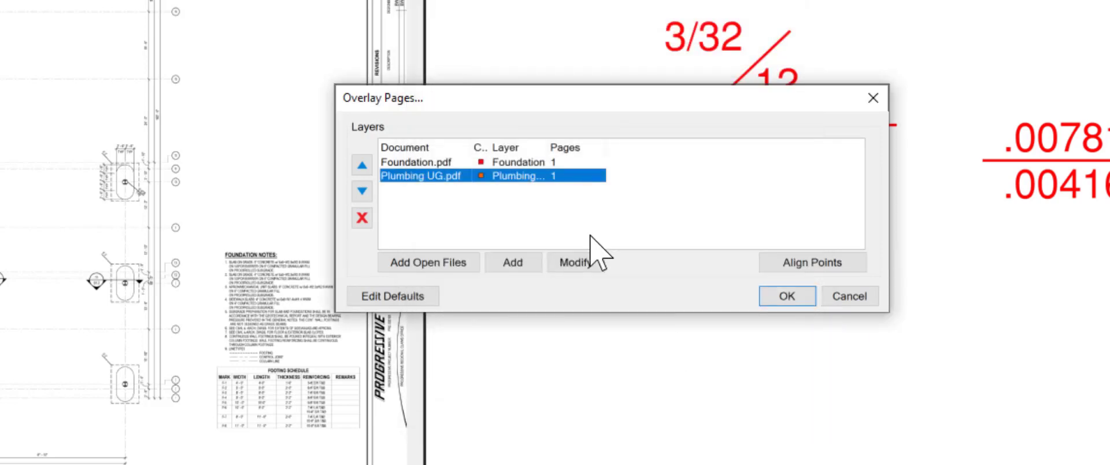
double_click(488, 163)
click(515, 174)
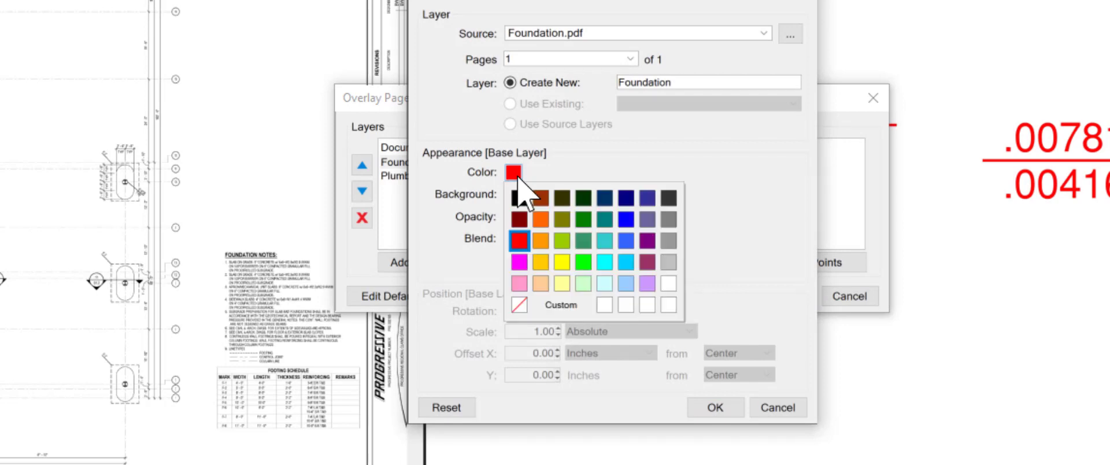
click(583, 240)
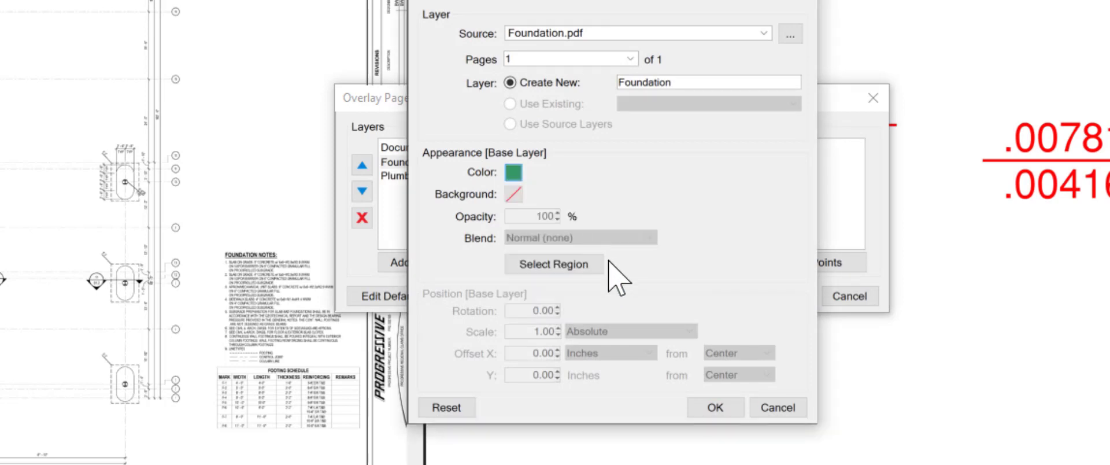
click(717, 407)
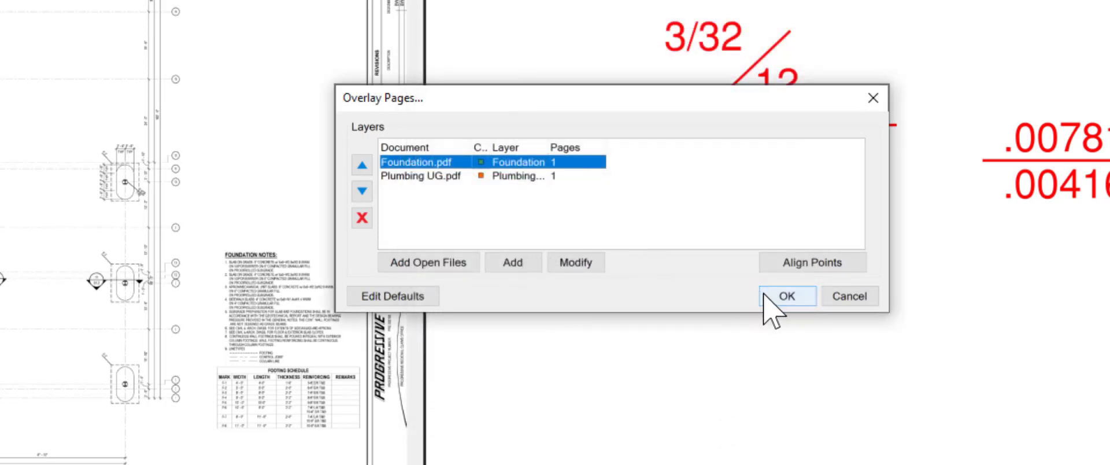
Generate the green foundation and orange plumbing overlay, zoom in, then close Overlay.pdf.
click(771, 297)
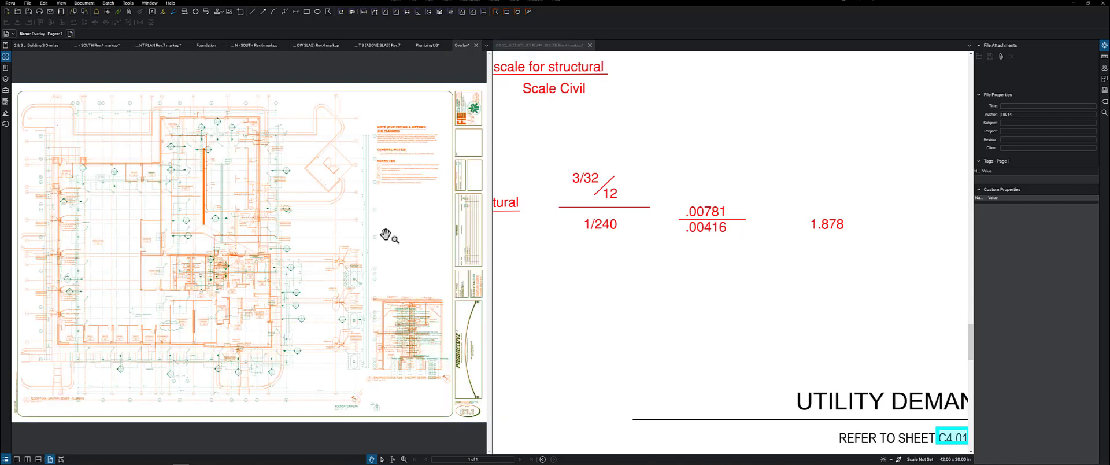
scroll(144, 237, up, 5)
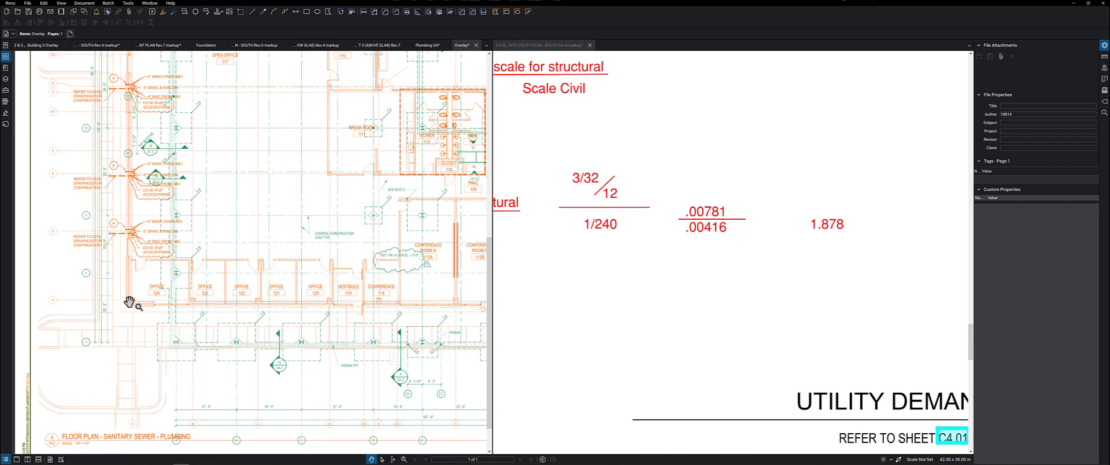
click(475, 45)
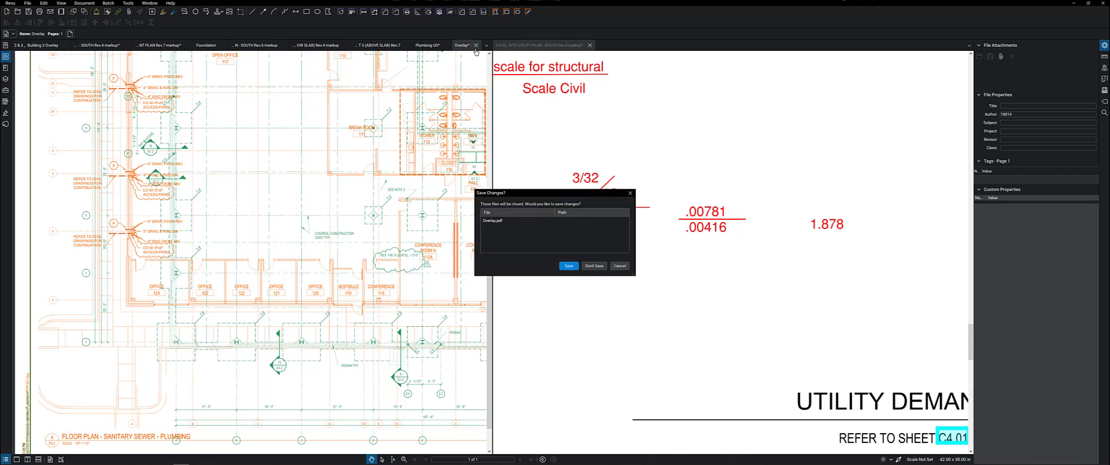
Answer the Overlay.pdf save prompt and reopen Overlay Pages from the Document menu.
click(594, 266)
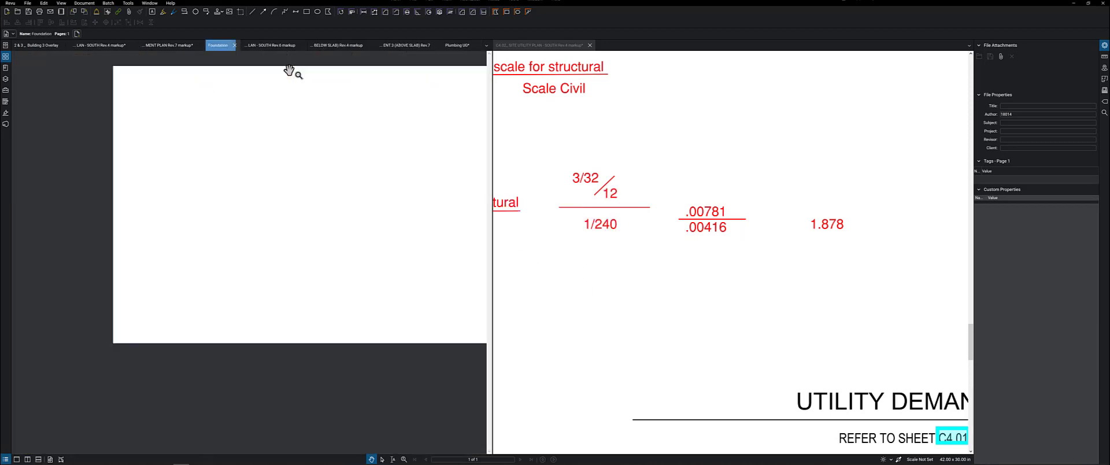
click(84, 4)
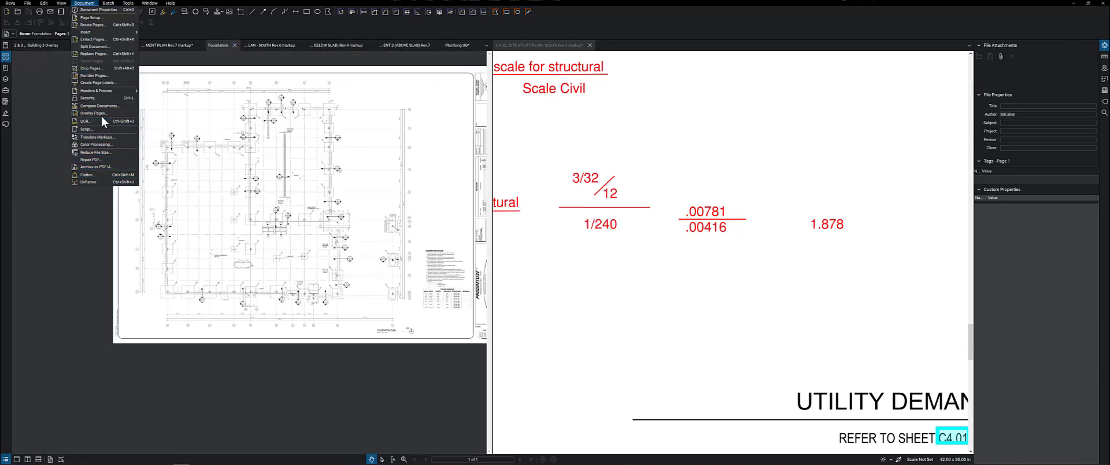
click(94, 113)
Set the Plumbing UG.pdf layer colour to green and confirm.
click(512, 224)
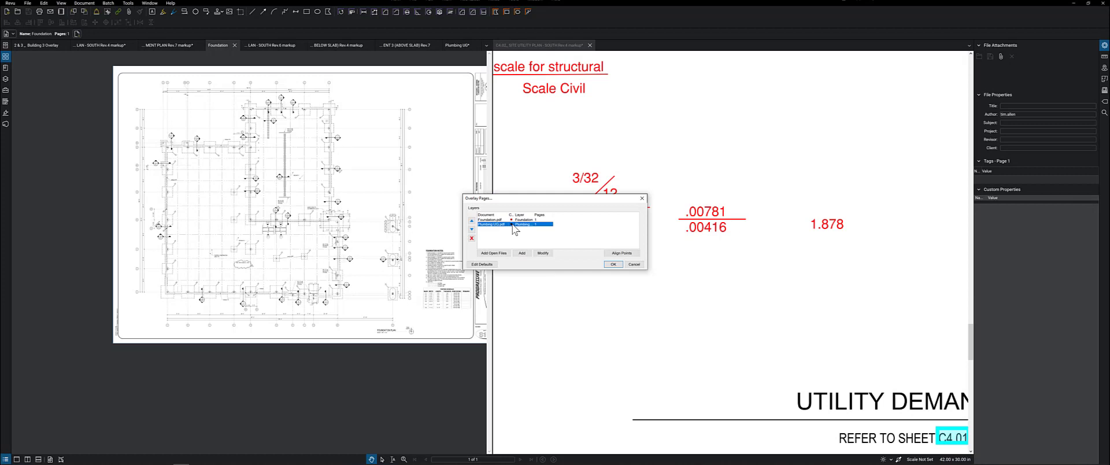
double_click(512, 225)
click(522, 223)
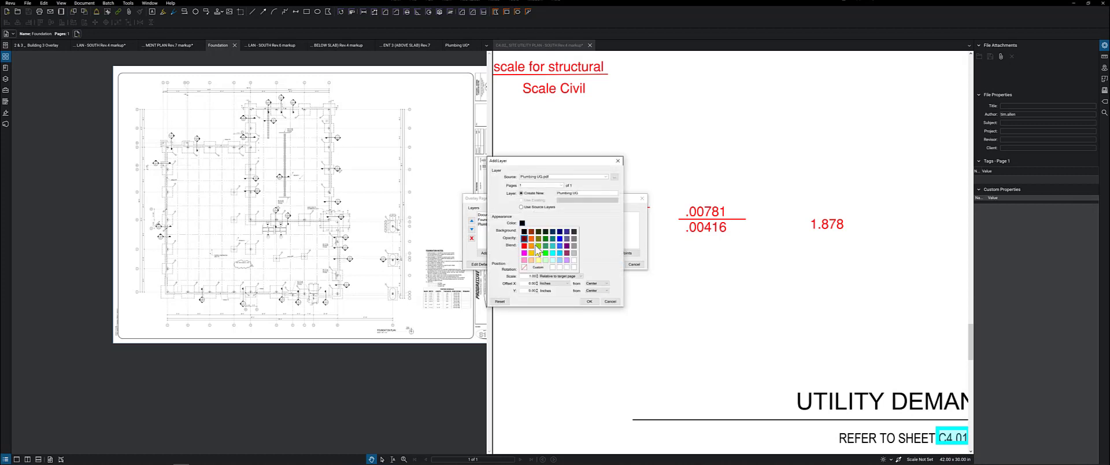
click(543, 254)
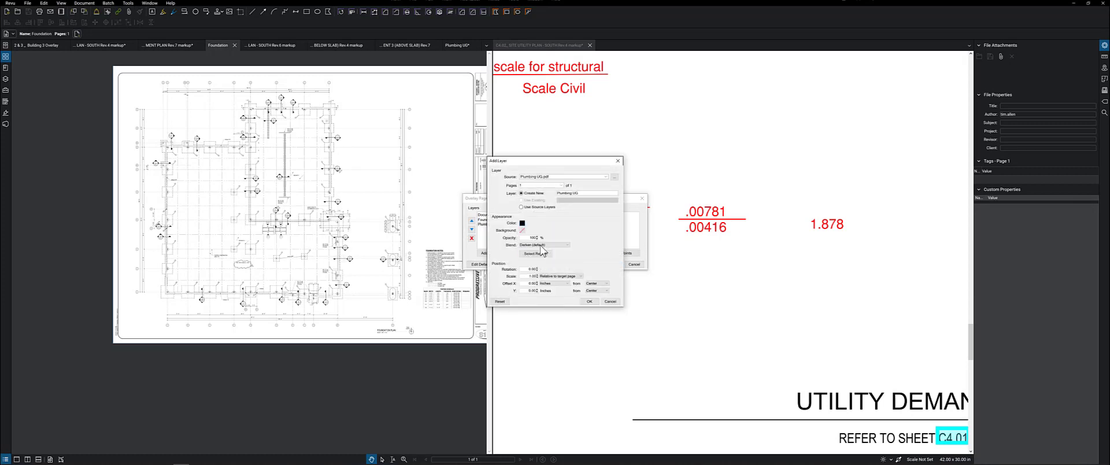
click(590, 301)
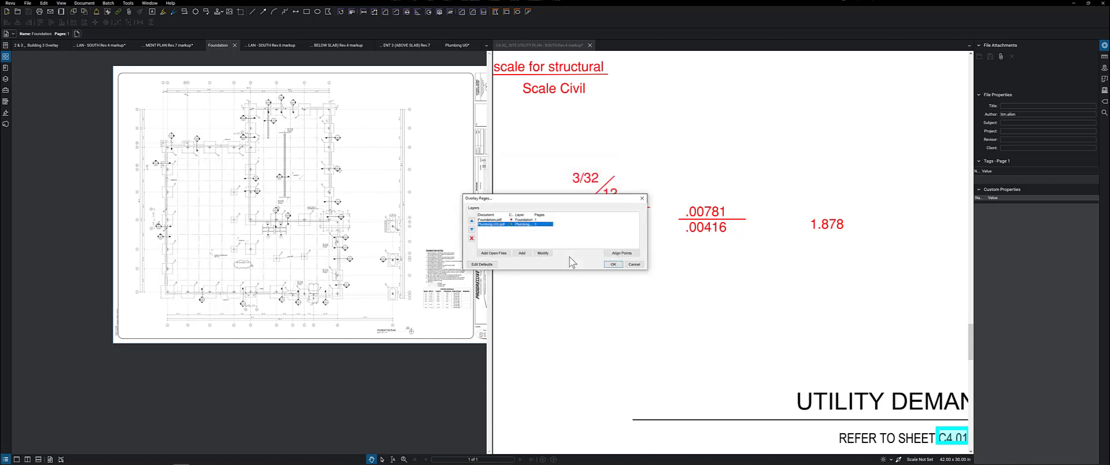
Start Align Points and dismiss the three-point alignment message.
click(622, 253)
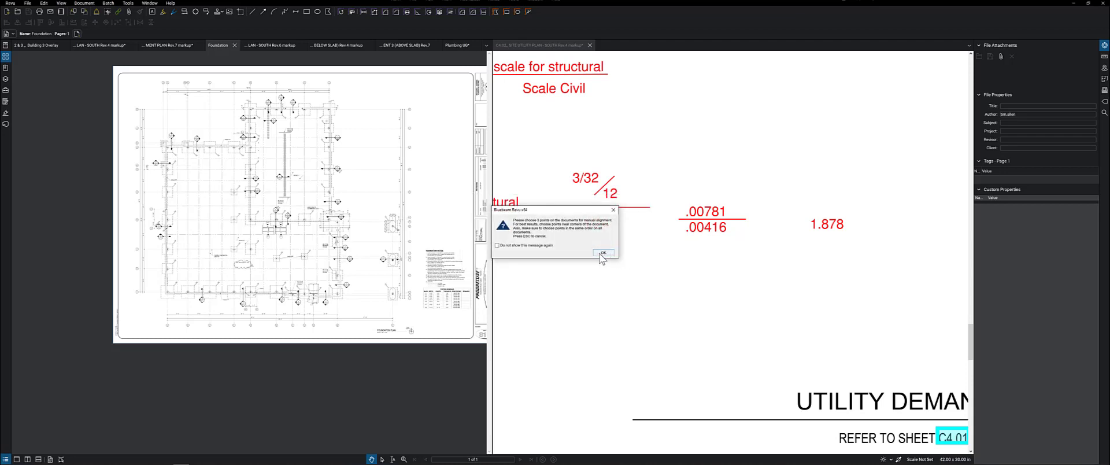
click(602, 253)
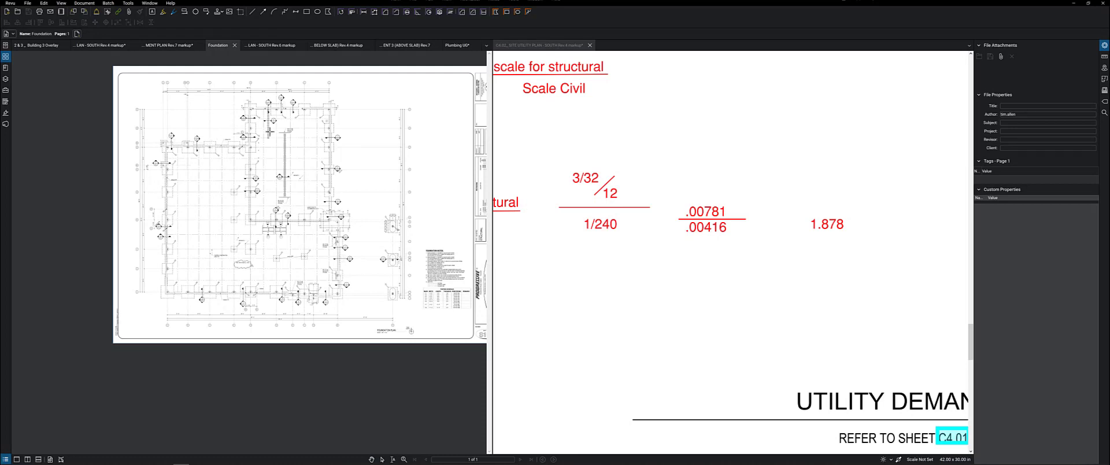
scroll(269, 132, up, 3)
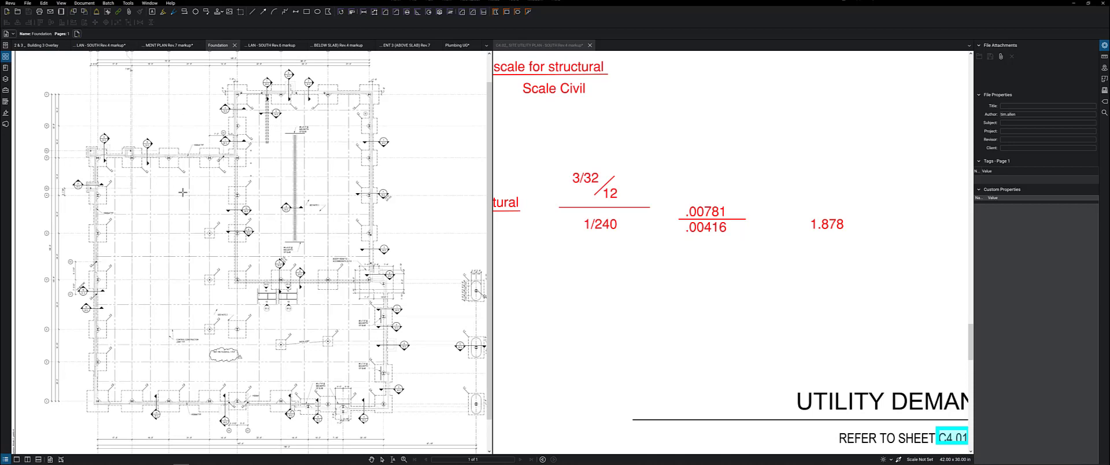
From the Plumbing UG sheet, move Plumbing UG.pdf above Foundation.pdf and restart Align Points.
click(457, 46)
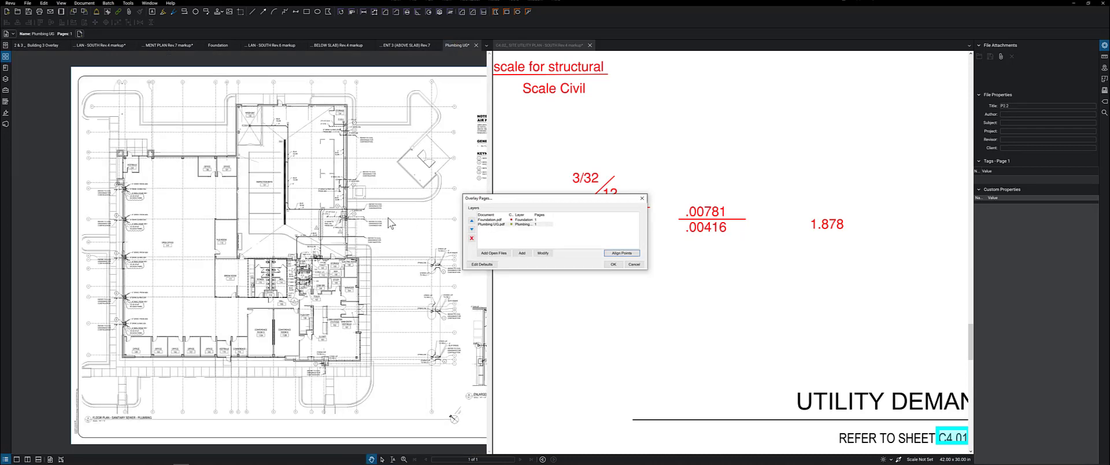
click(489, 225)
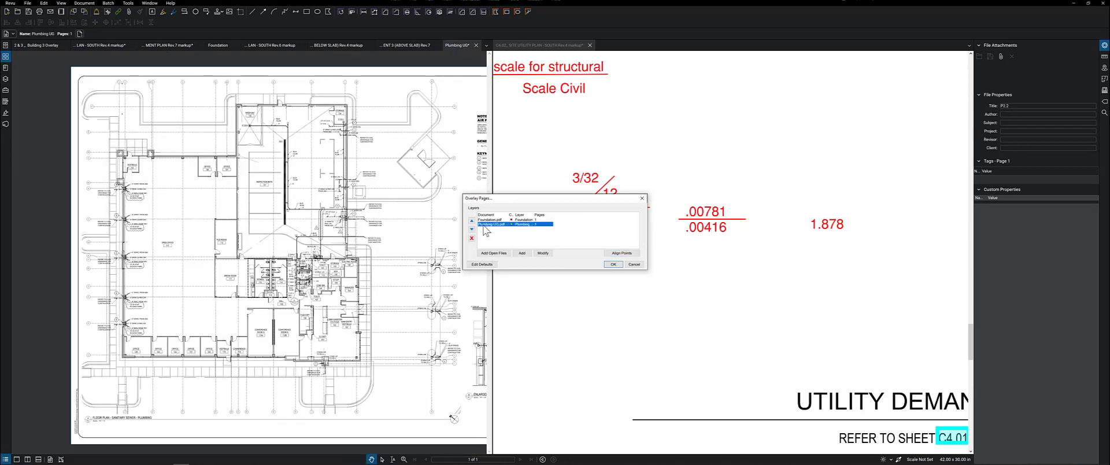
click(471, 220)
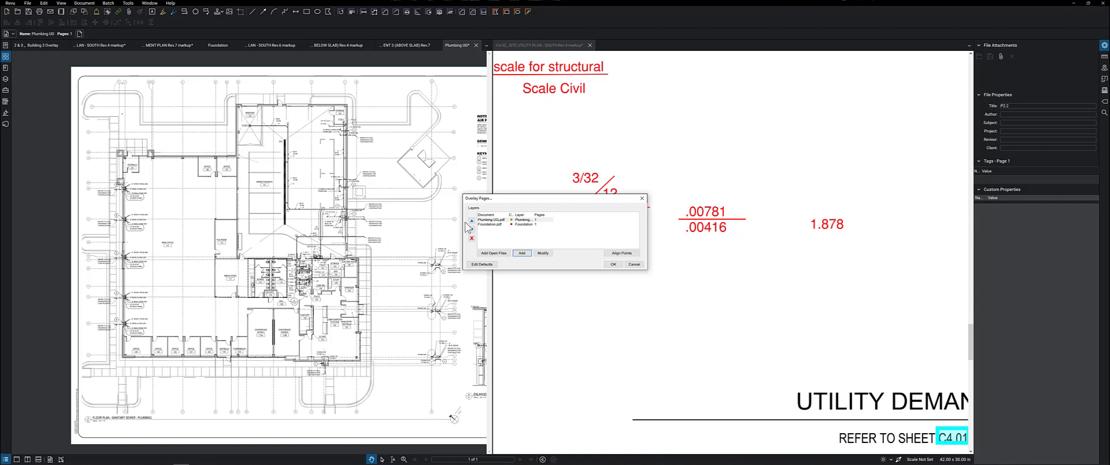
click(619, 254)
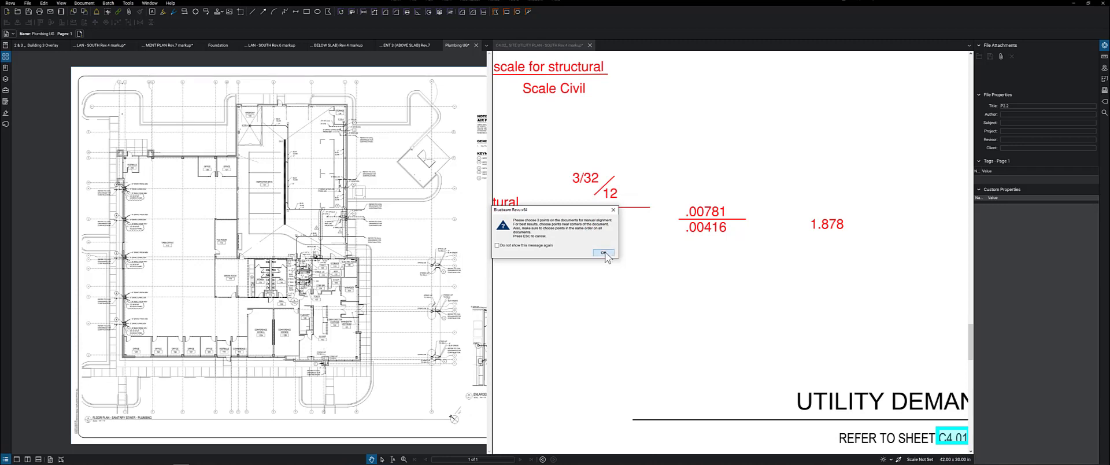
click(603, 253)
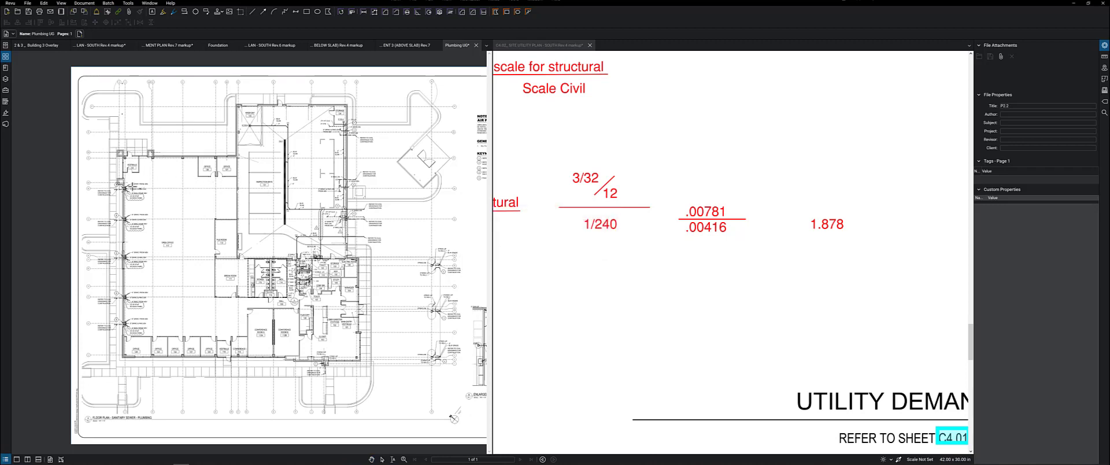
scroll(131, 187, up, 2)
drag(191, 184, 258, 250)
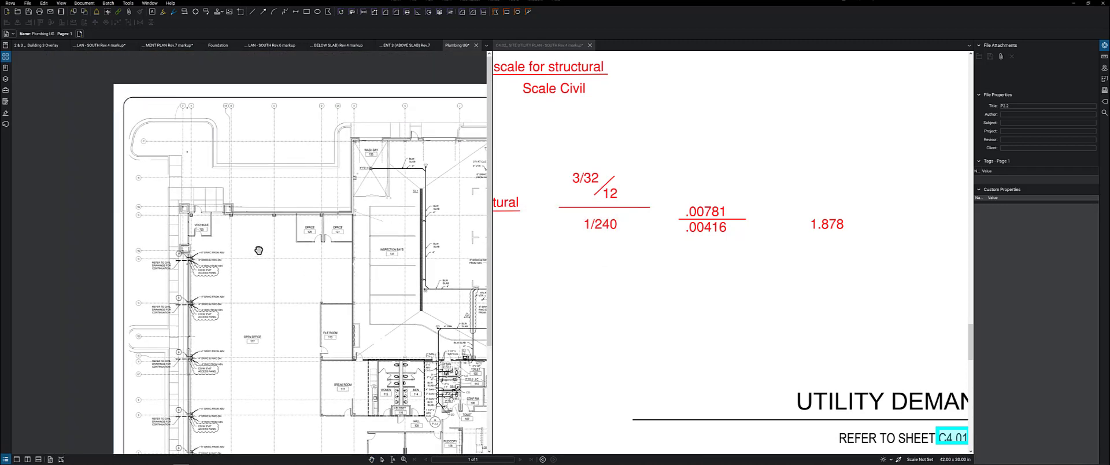
scroll(220, 224, up, 2)
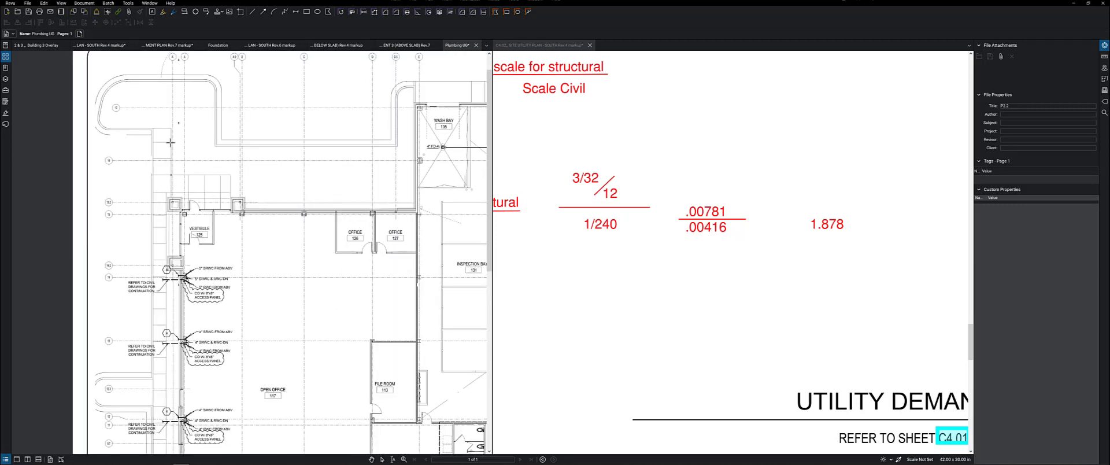
scroll(170, 143, up, 1)
drag(178, 220, 179, 289)
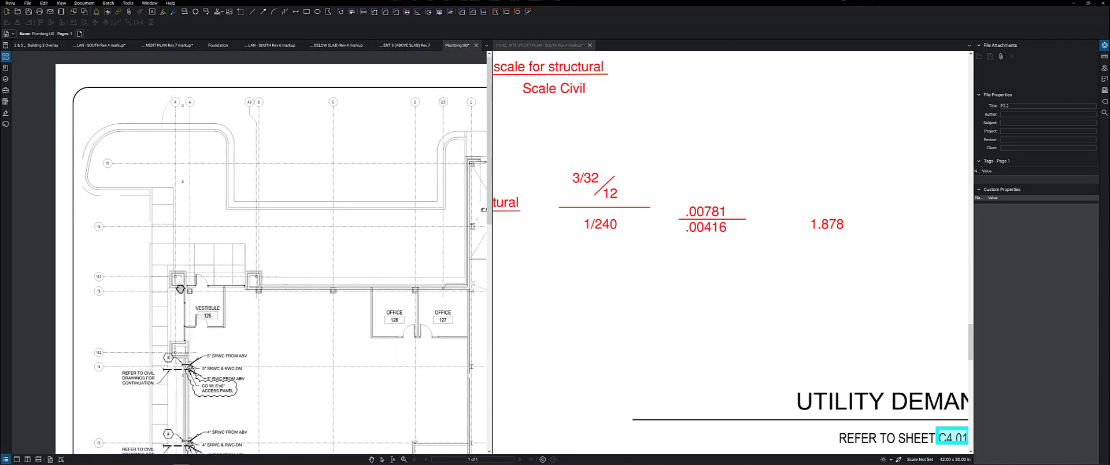
scroll(179, 286, up, 6)
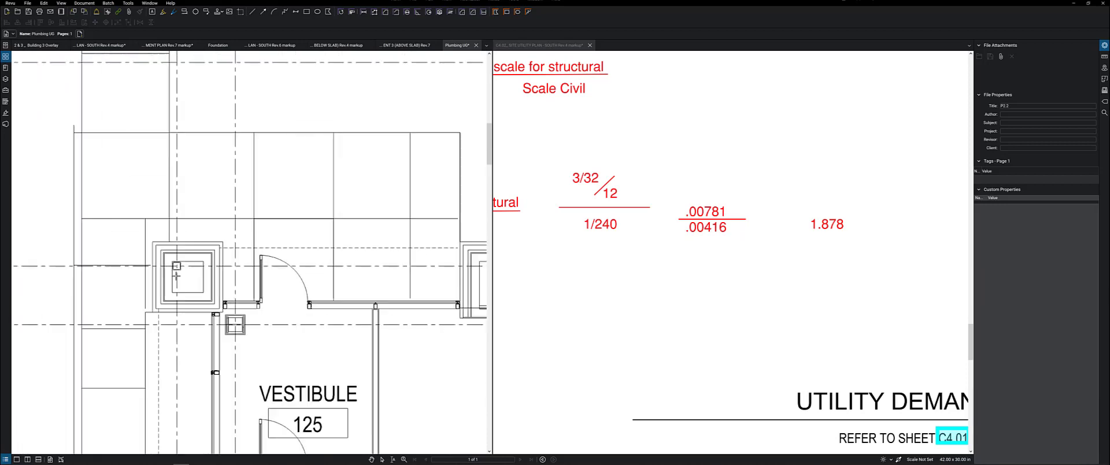
scroll(192, 276, down, 3)
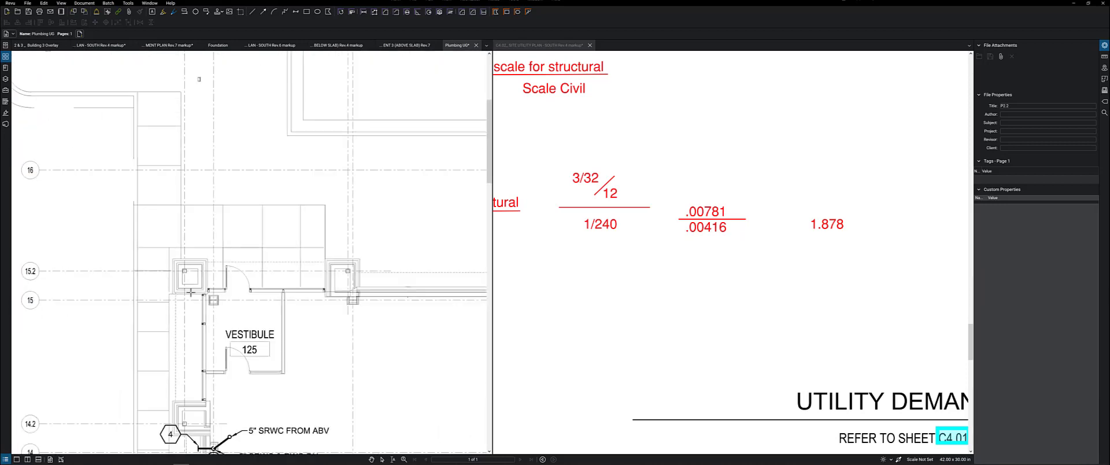
scroll(189, 300, down, 2)
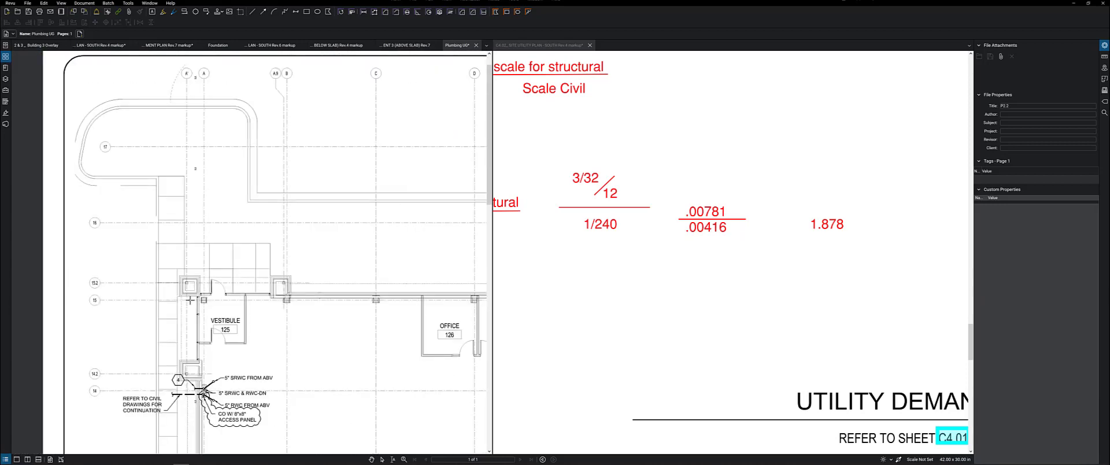
scroll(202, 298, up, 4)
scroll(203, 297, up, 4)
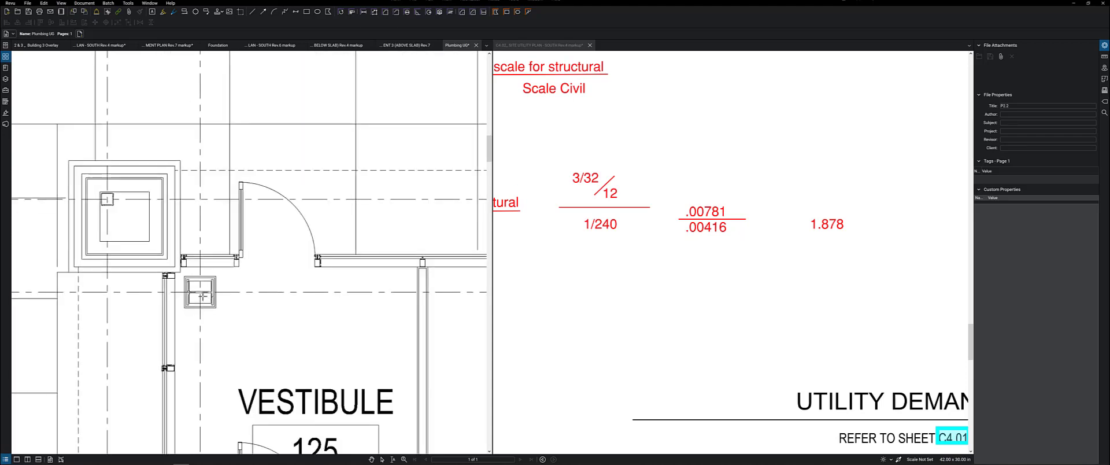
scroll(199, 293, up, 6)
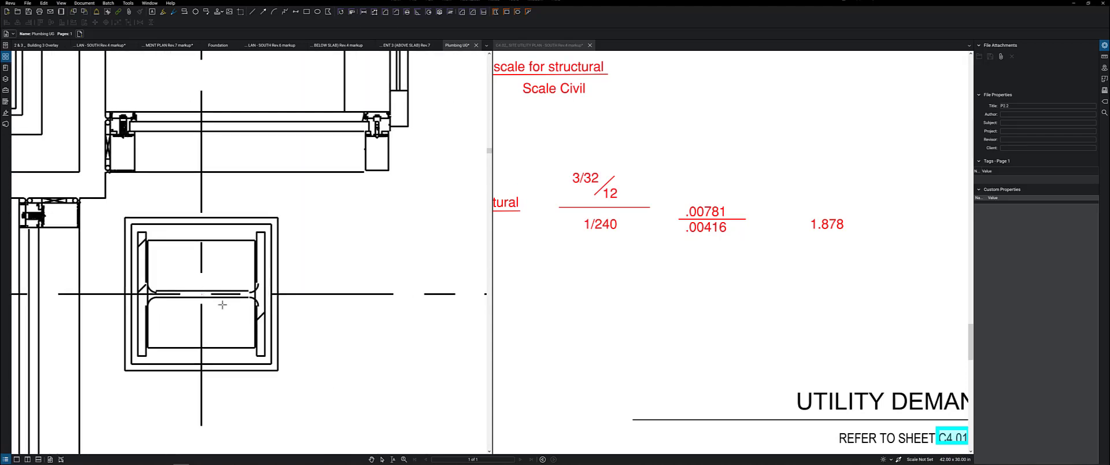
scroll(222, 304, down, 10)
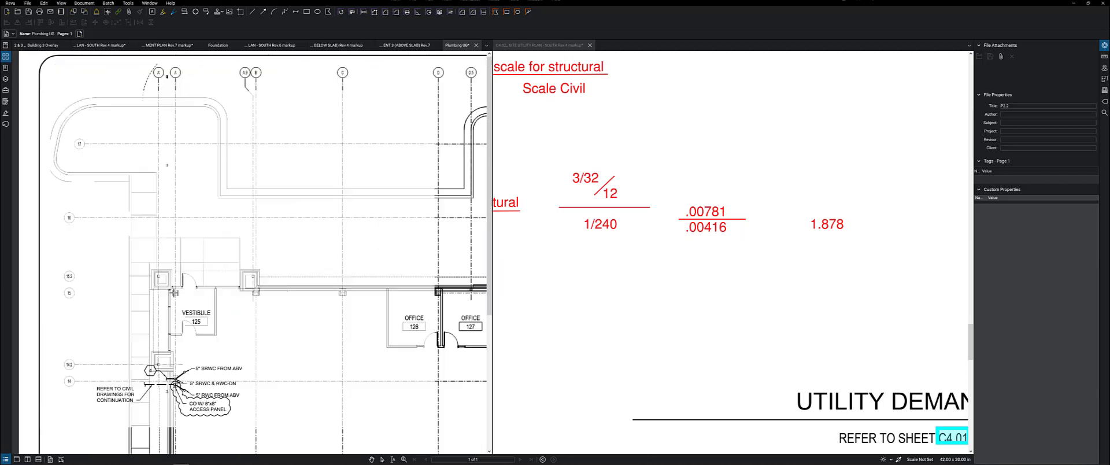
scroll(173, 292, down, 4)
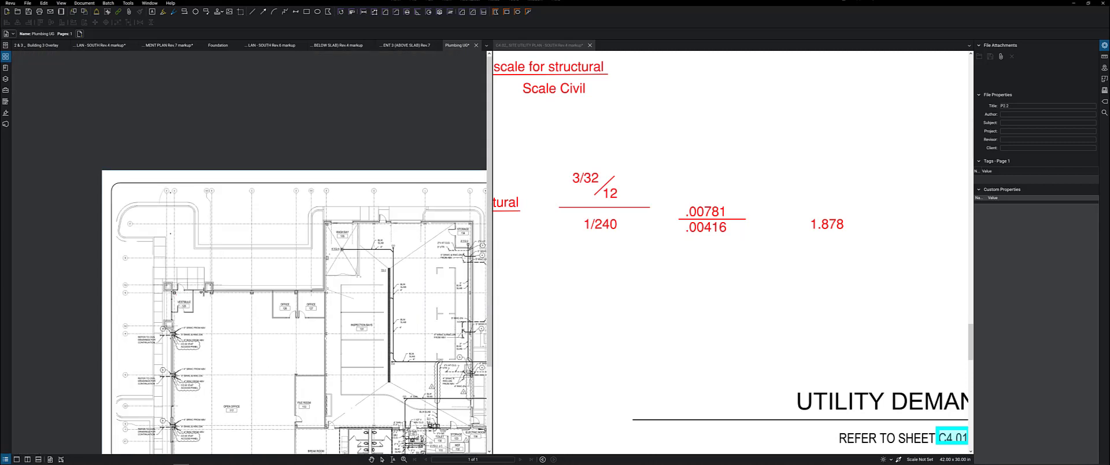
drag(243, 292, 131, 274)
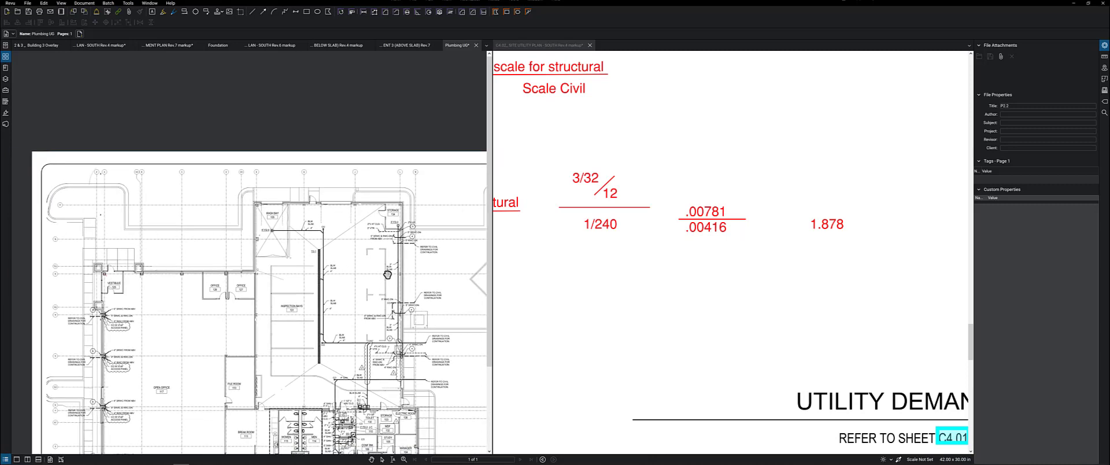
drag(364, 277, 373, 275)
scroll(373, 275, up, 8)
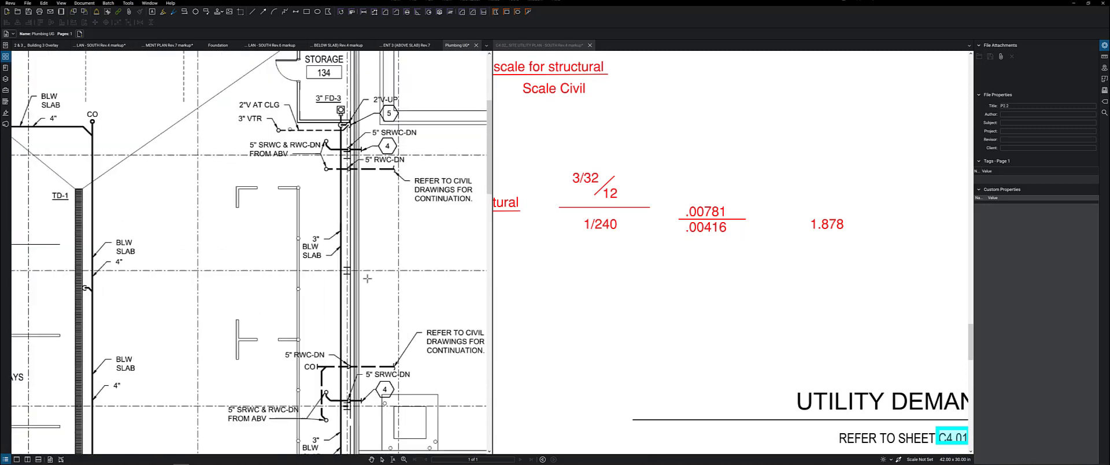
scroll(343, 267, up, 5)
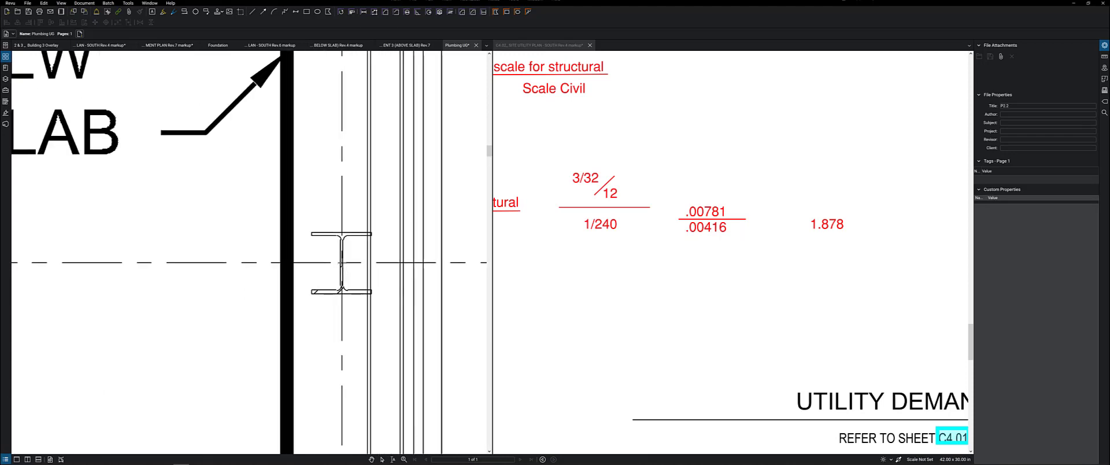
scroll(341, 263, down, 12)
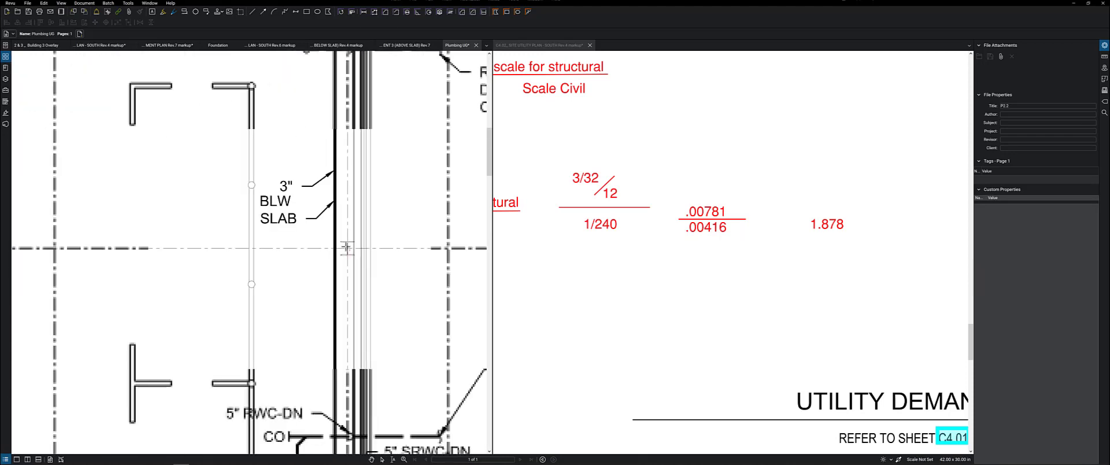
scroll(348, 276, down, 10)
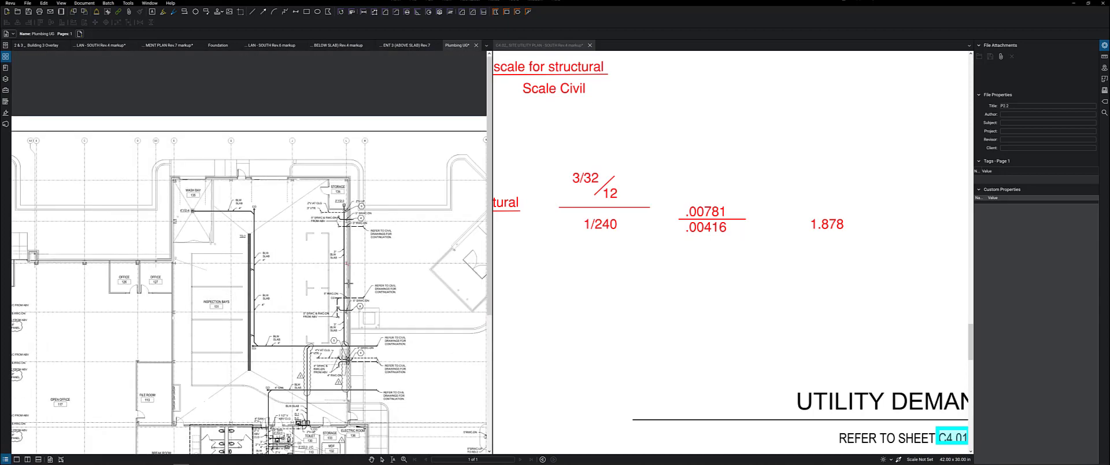
scroll(374, 223, down, 8)
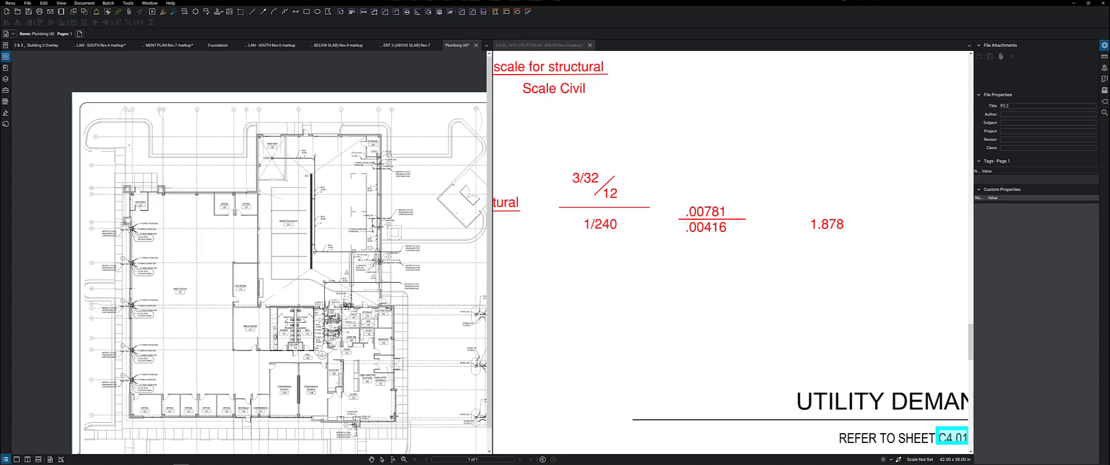
scroll(68, 323, up, 8)
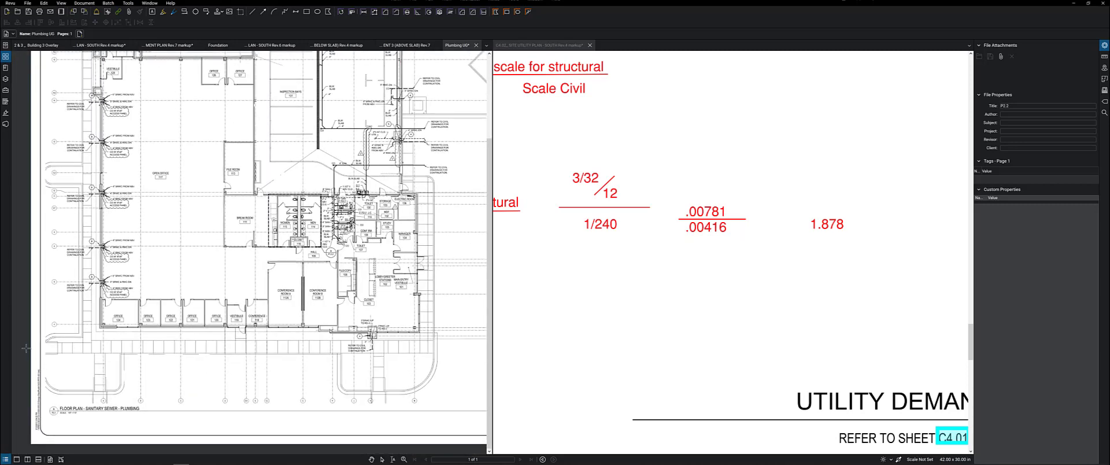
drag(369, 243, 189, 226)
scroll(248, 254, up, 3)
scroll(248, 254, down, 8)
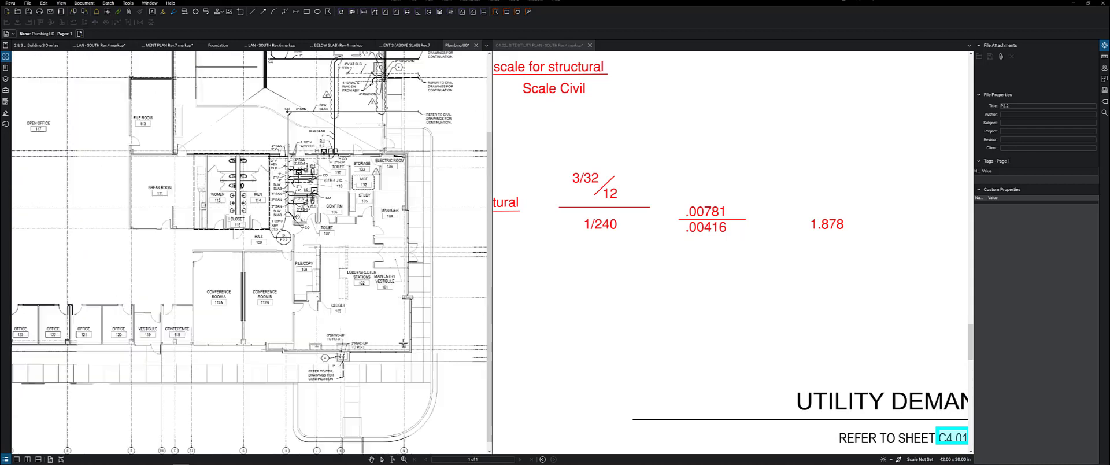
scroll(480, 392, down, 5)
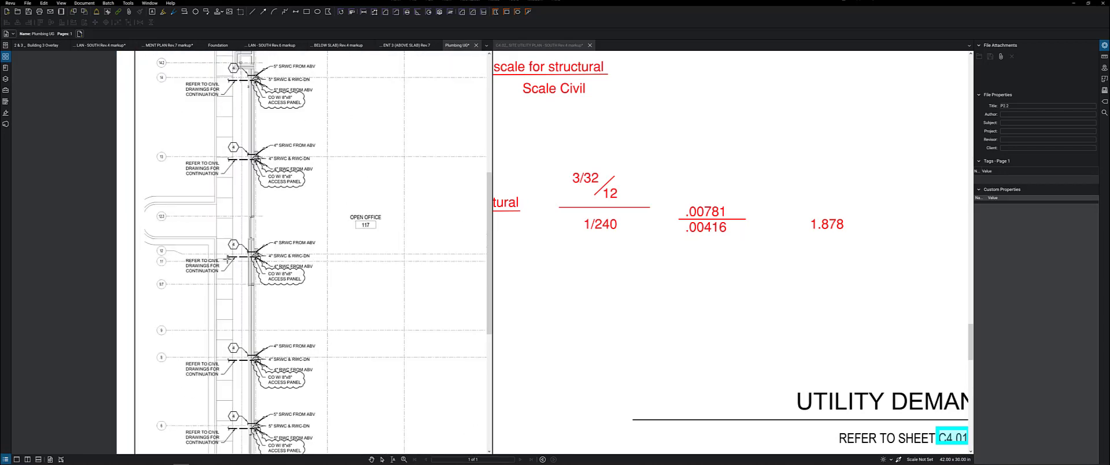
scroll(277, 261, down, 5)
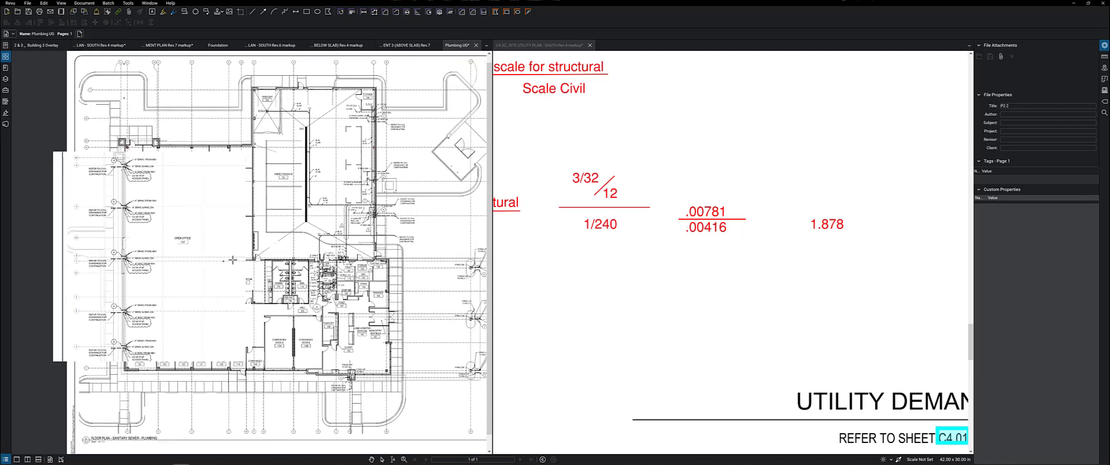
scroll(374, 253, up, 3)
scroll(374, 252, up, 1)
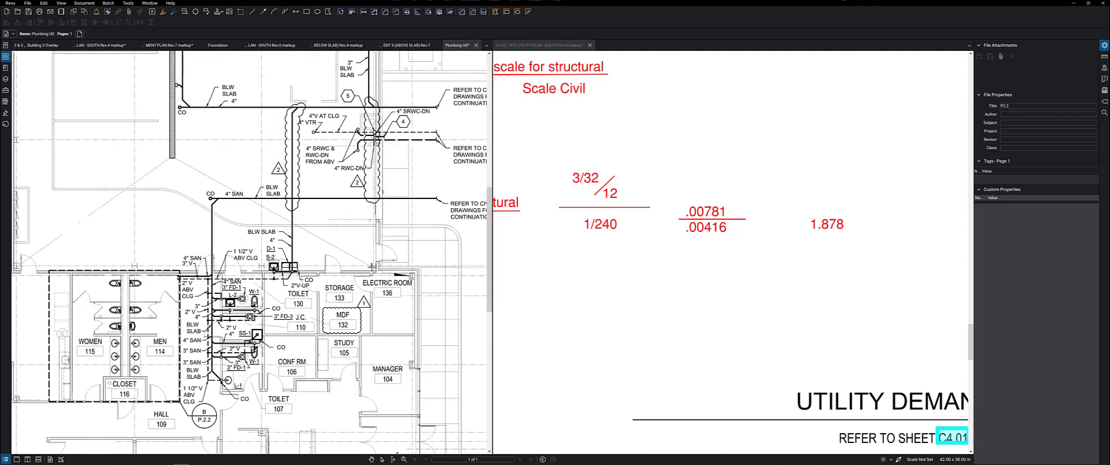
scroll(375, 261, down, 3)
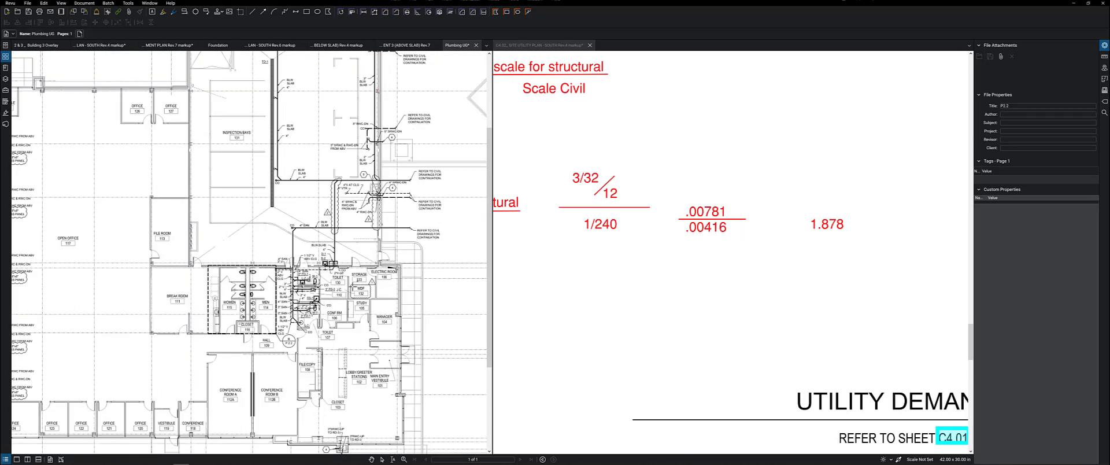
drag(326, 362, 329, 289)
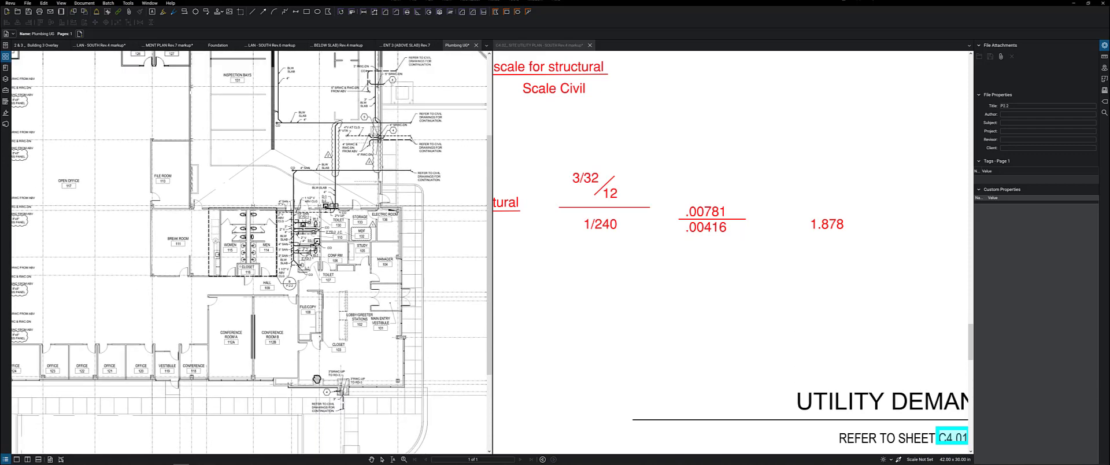
scroll(329, 290, up, 2)
scroll(329, 290, down, 2)
scroll(306, 196, down, 2)
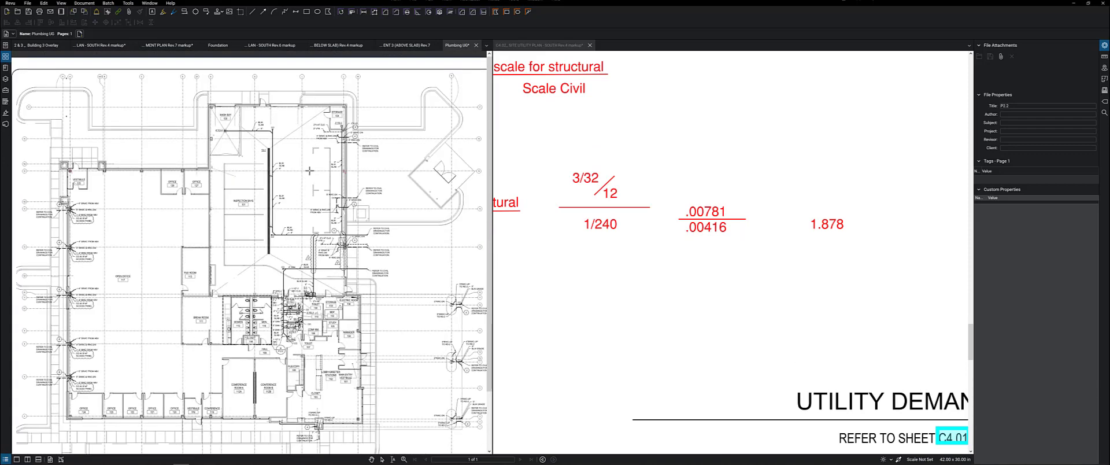
drag(312, 423, 309, 298)
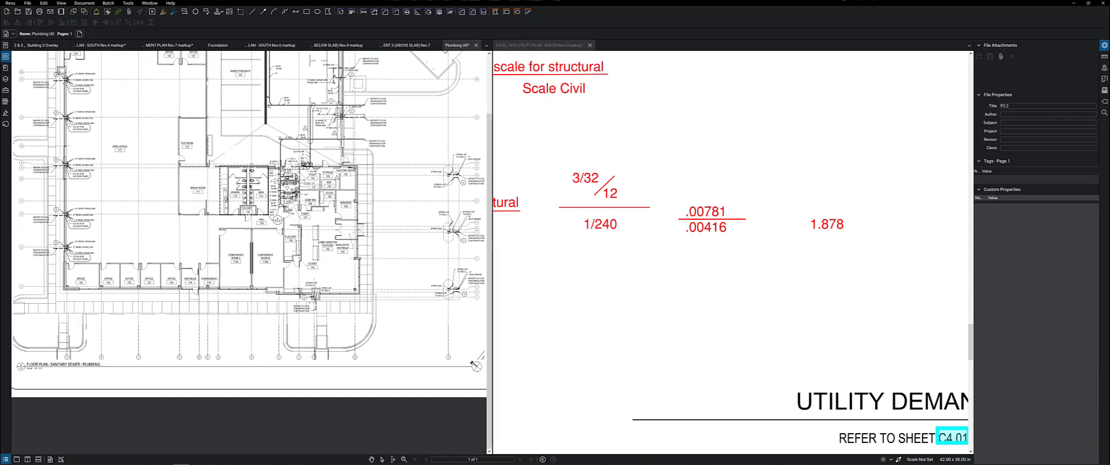
scroll(309, 298, up, 5)
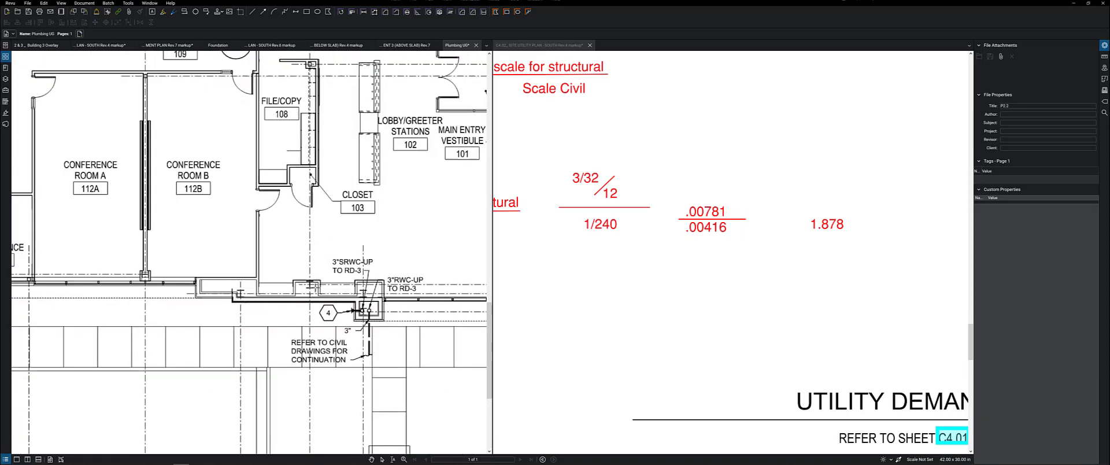
drag(309, 286, 139, 284)
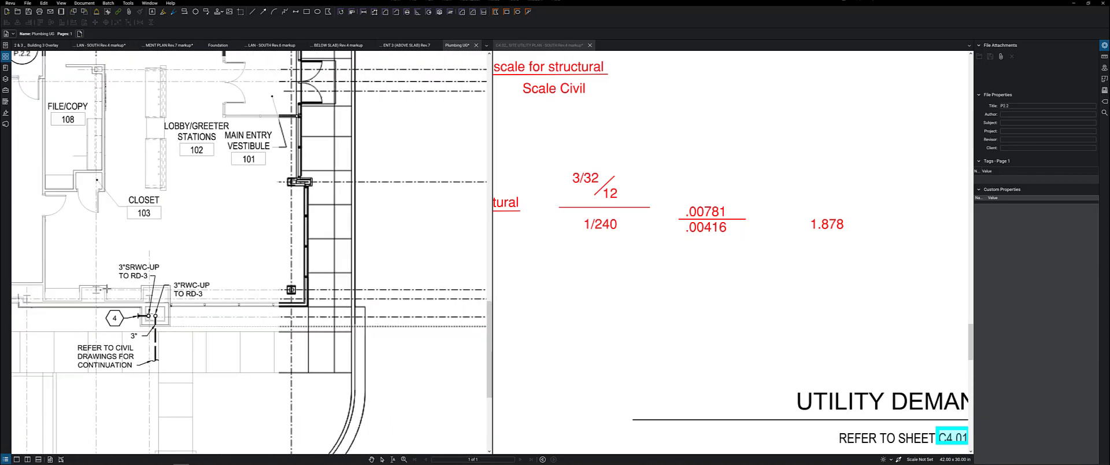
scroll(139, 284, down, 2)
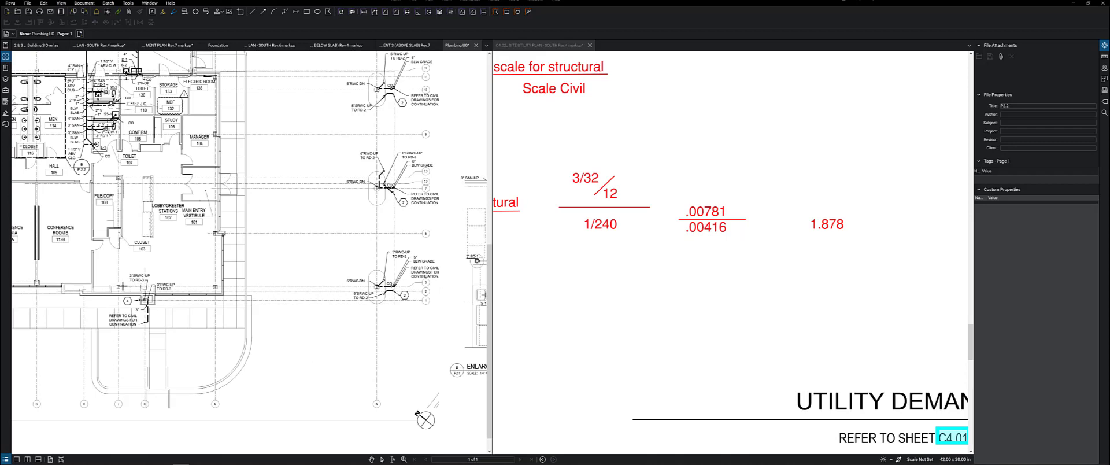
scroll(122, 286, up, 4)
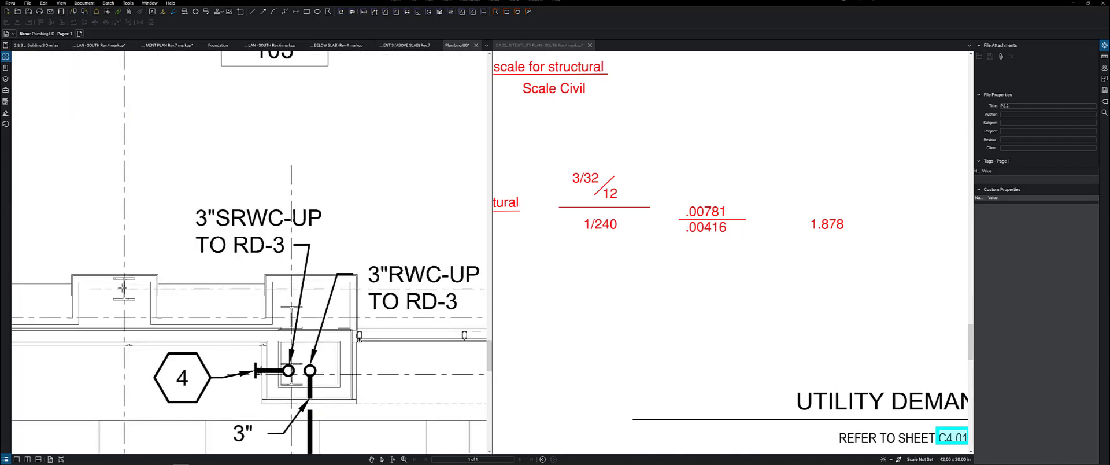
scroll(122, 288, up, 3)
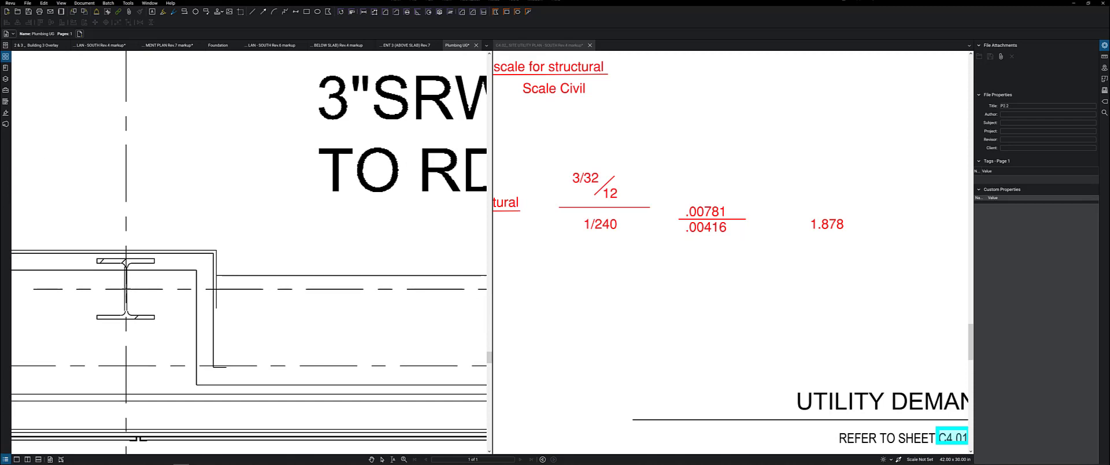
Switch to the Foundation sheet with Ctrl+Tab and zoom around the foundation plan.
key(ctrl+Tab)
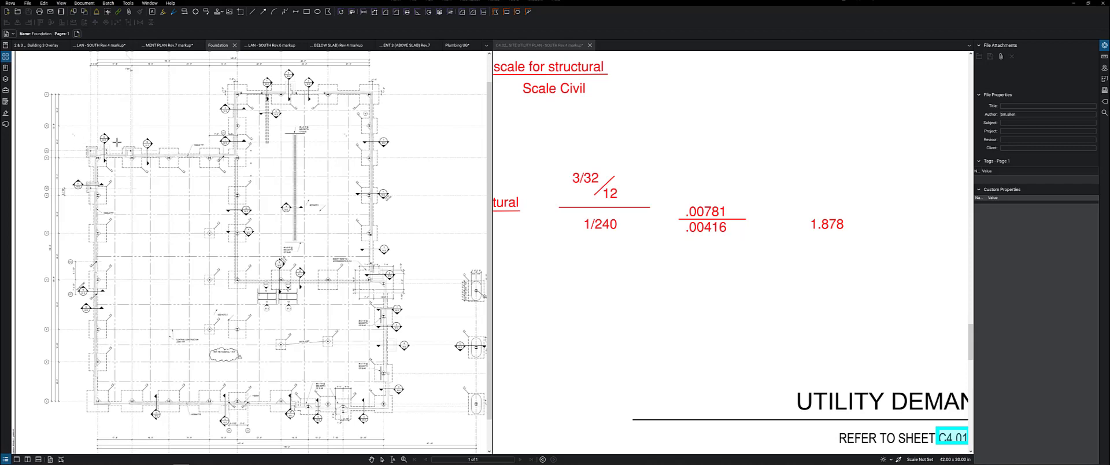
scroll(99, 156, up, 4)
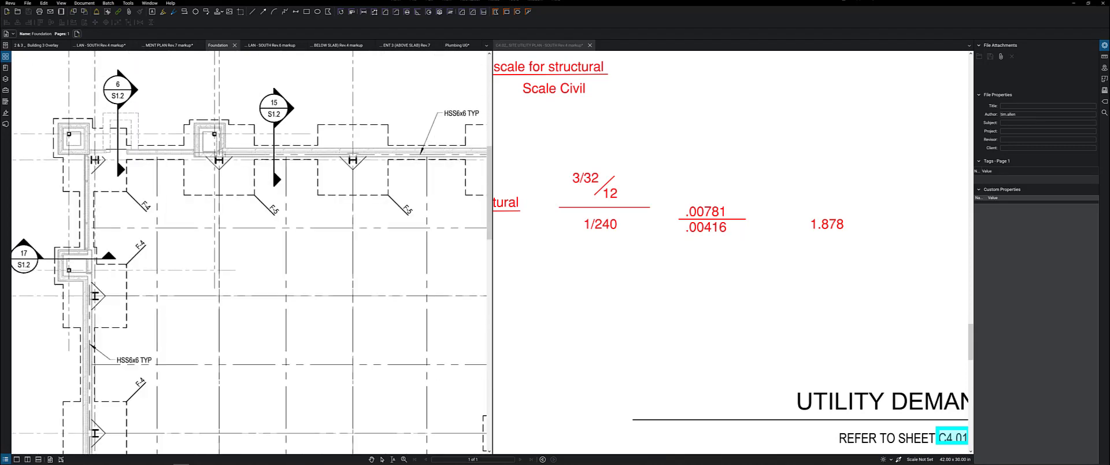
scroll(95, 160, up, 3)
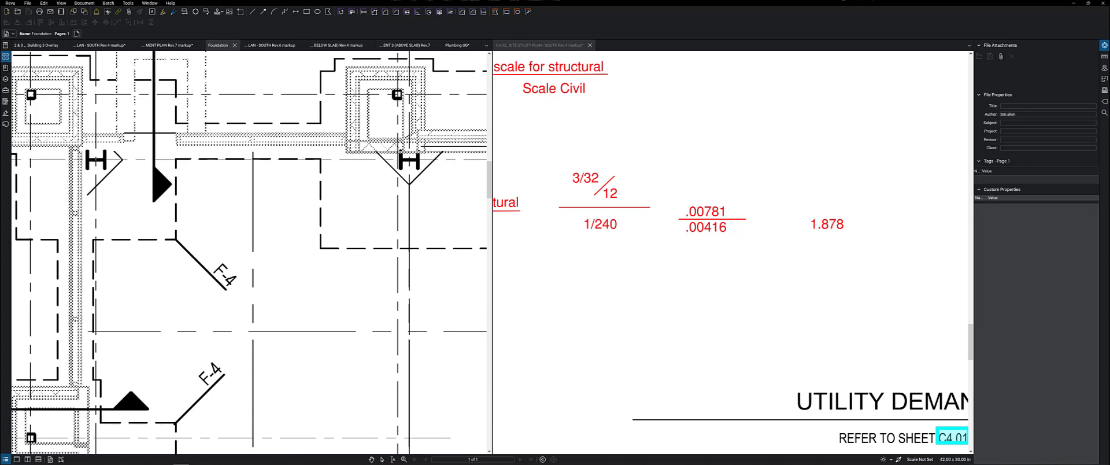
scroll(87, 182, down, 7)
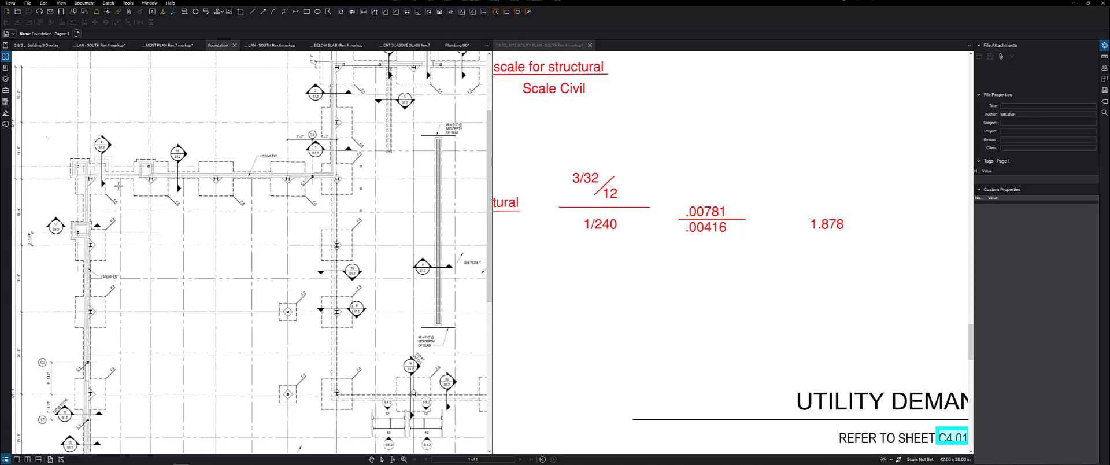
scroll(404, 174, down, 2)
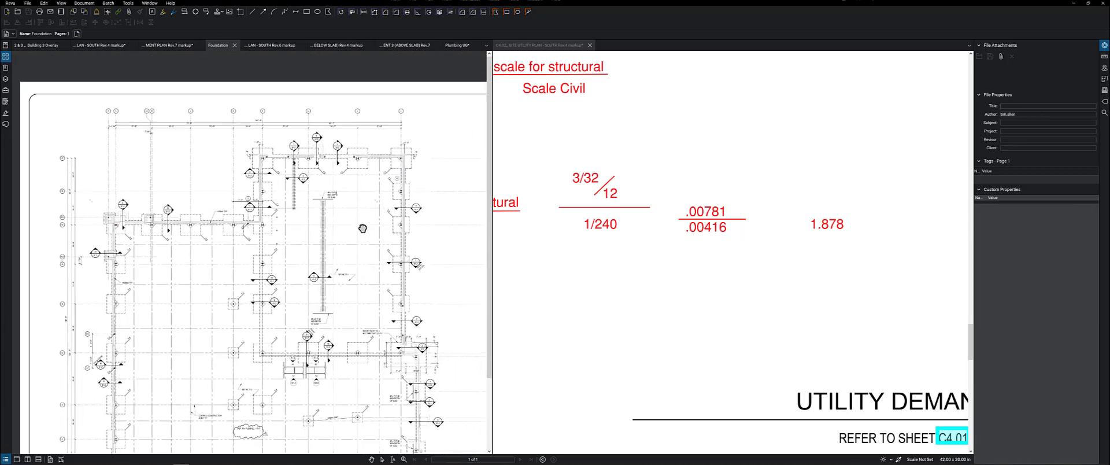
scroll(371, 228, up, 2)
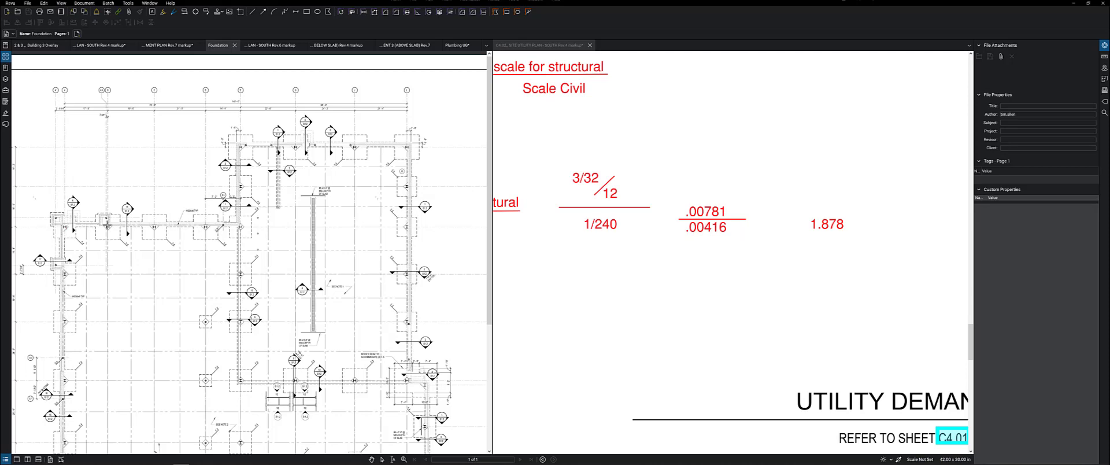
scroll(415, 225, up, 7)
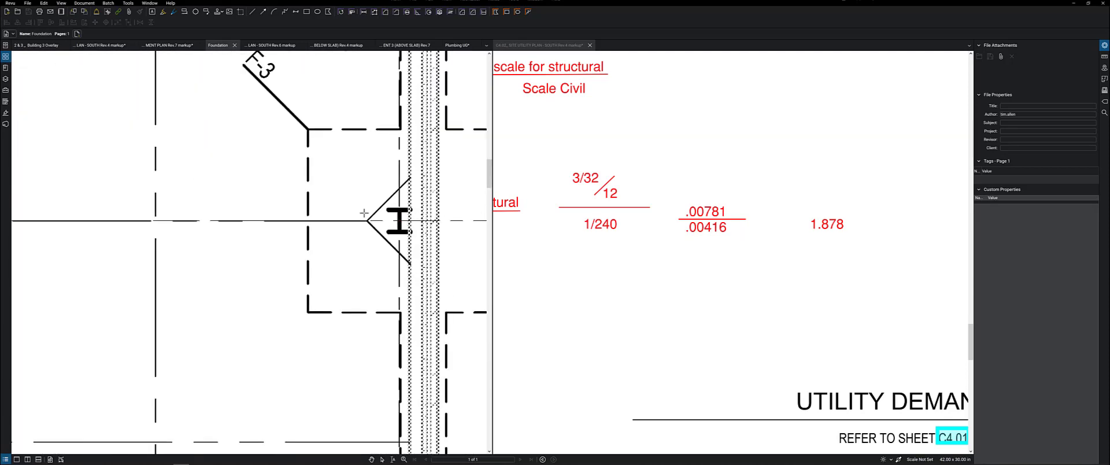
scroll(364, 213, down, 7)
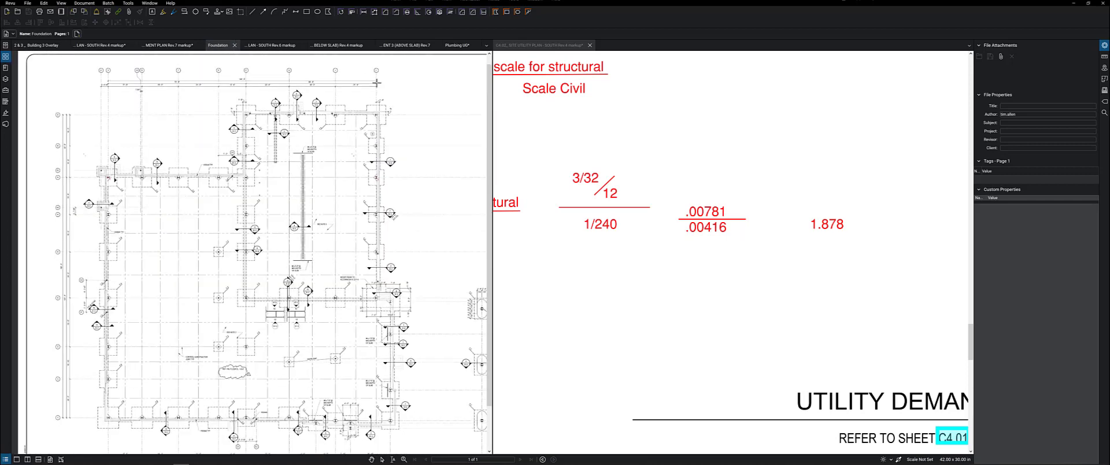
scroll(364, 351, up, 5)
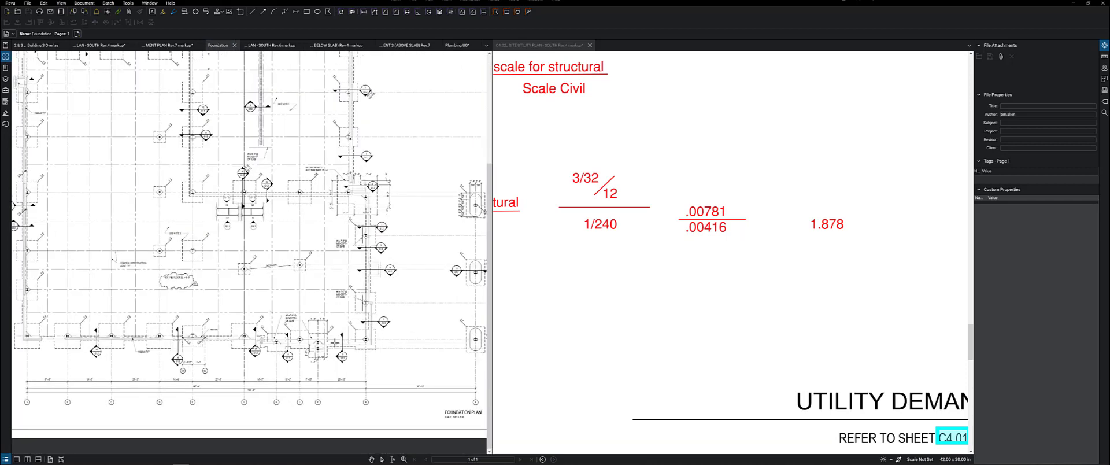
scroll(280, 345, right, 1)
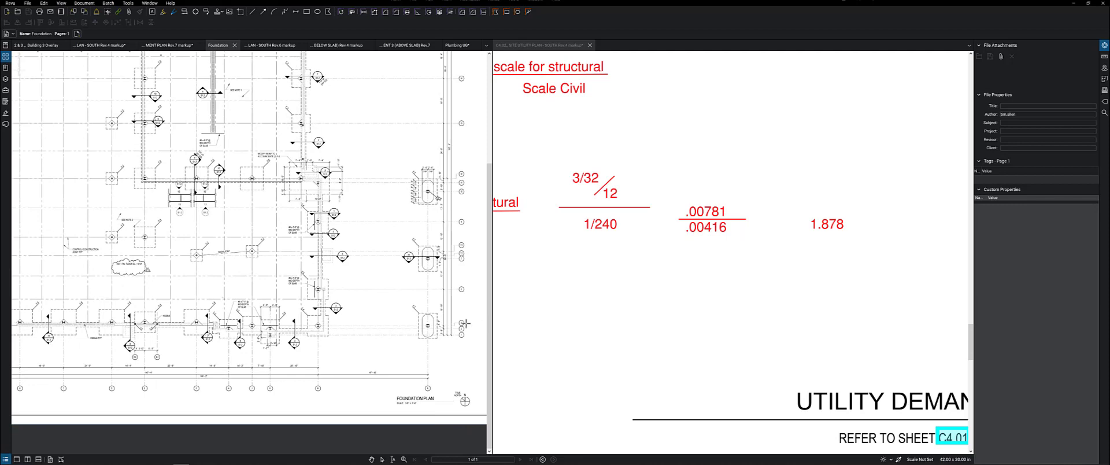
scroll(446, 325, up, 1)
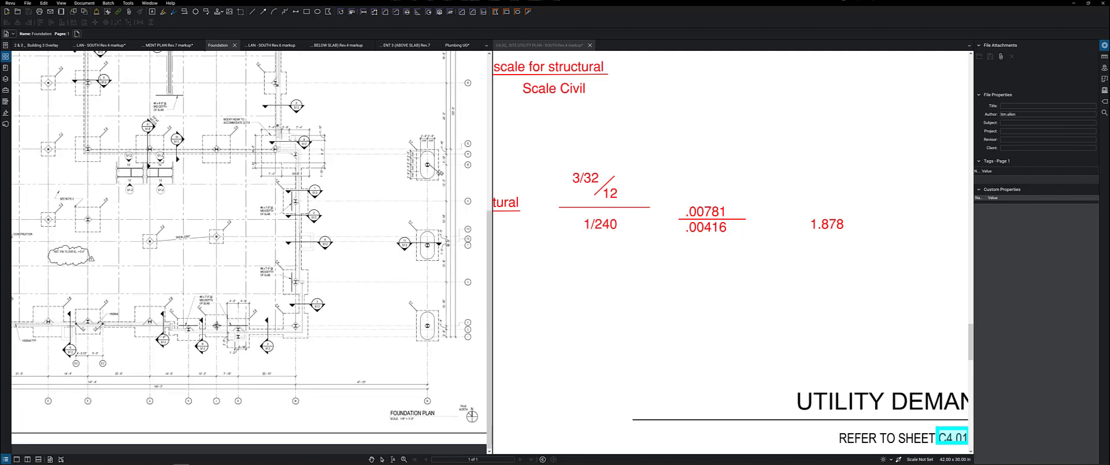
scroll(216, 326, up, 6)
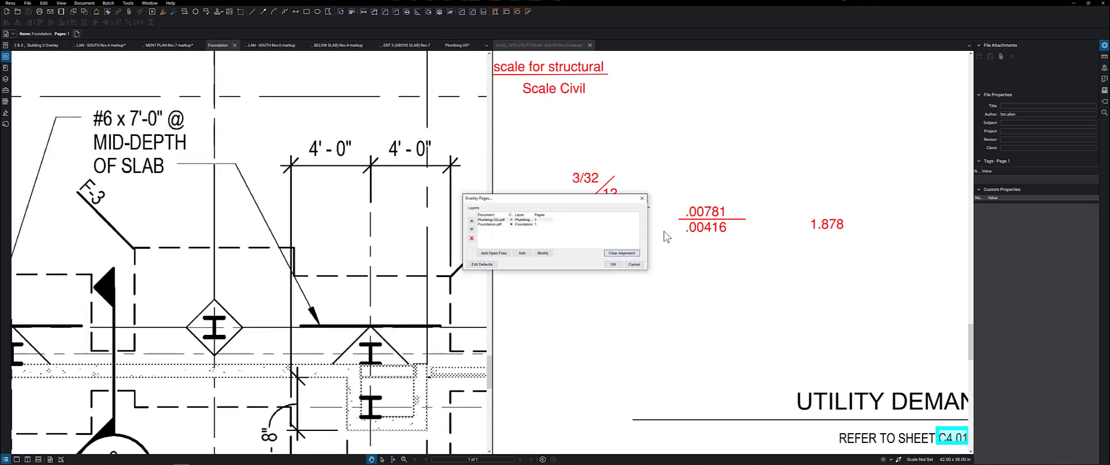
Generate the red foundation over green plumbing overlay and inspect the pipes at column piers.
click(612, 265)
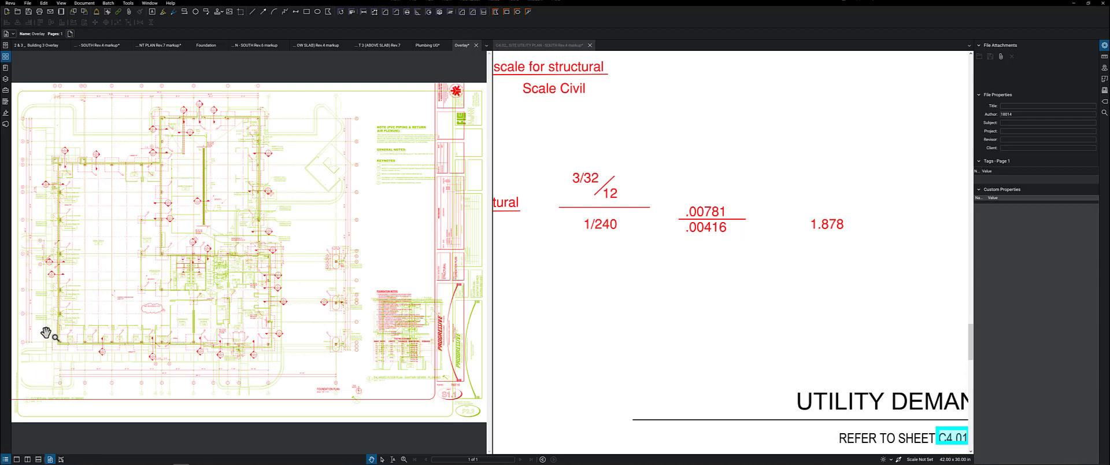
scroll(47, 332, up, 5)
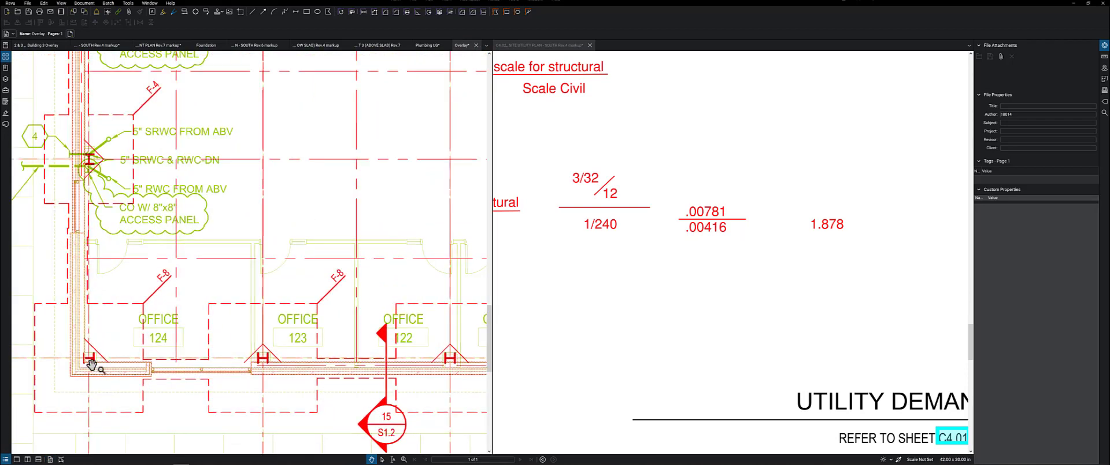
scroll(84, 364, down, 3)
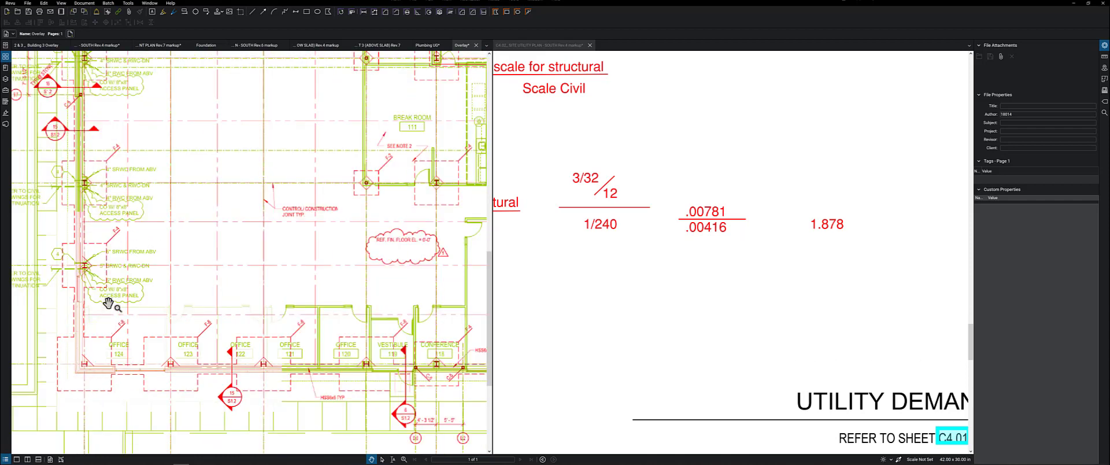
scroll(86, 263, up, 4)
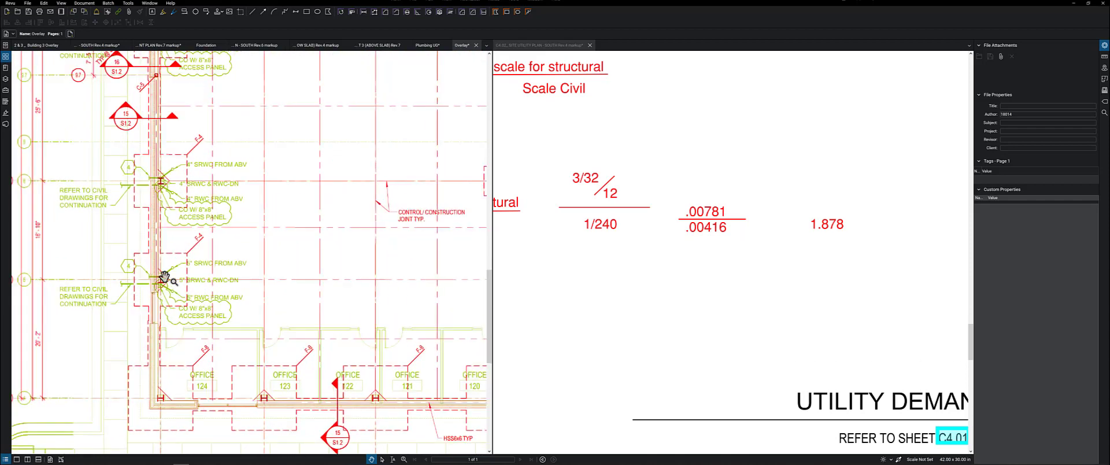
scroll(165, 278, up, 2)
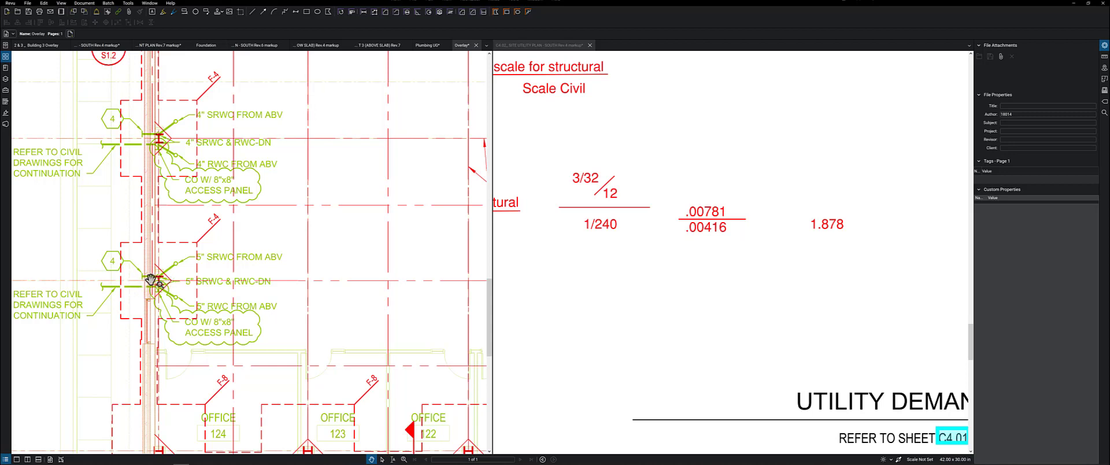
scroll(163, 180, down, 3)
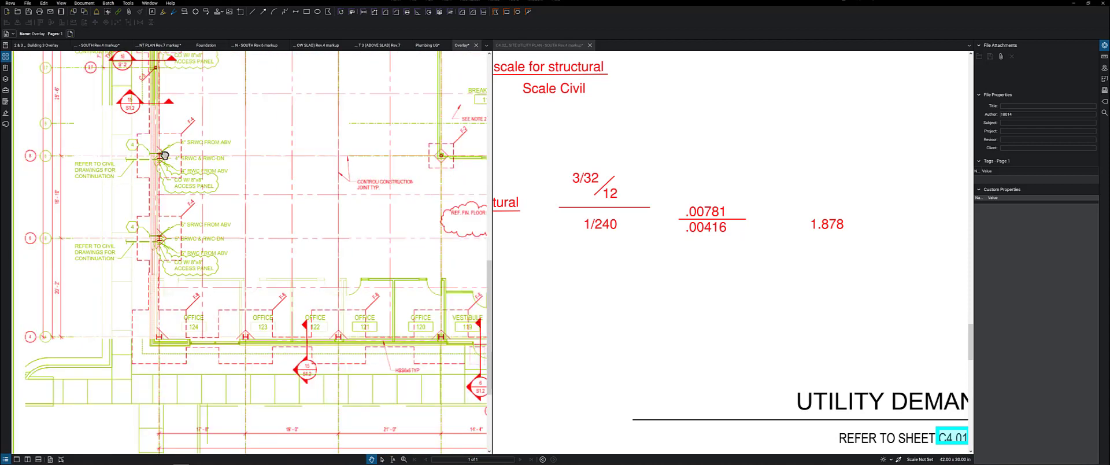
drag(164, 156, 169, 232)
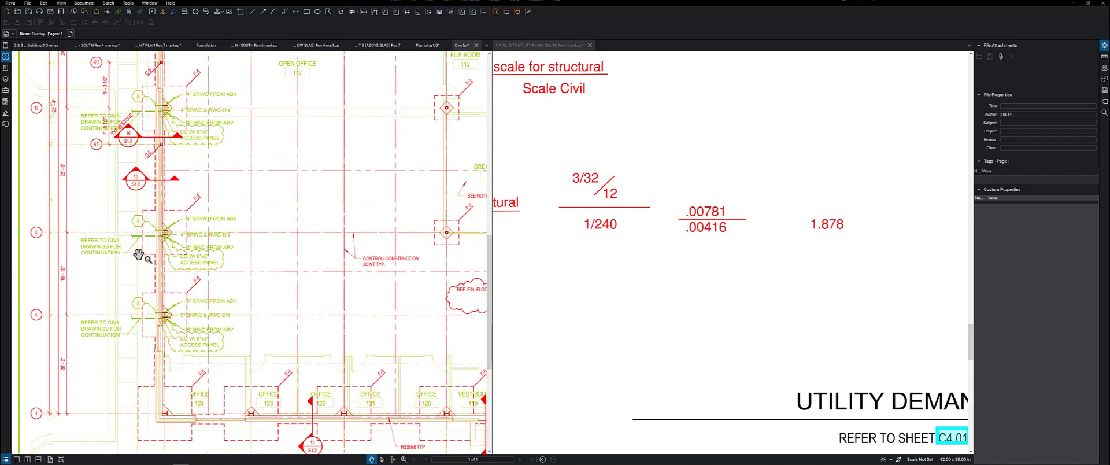
scroll(139, 257, down, 3)
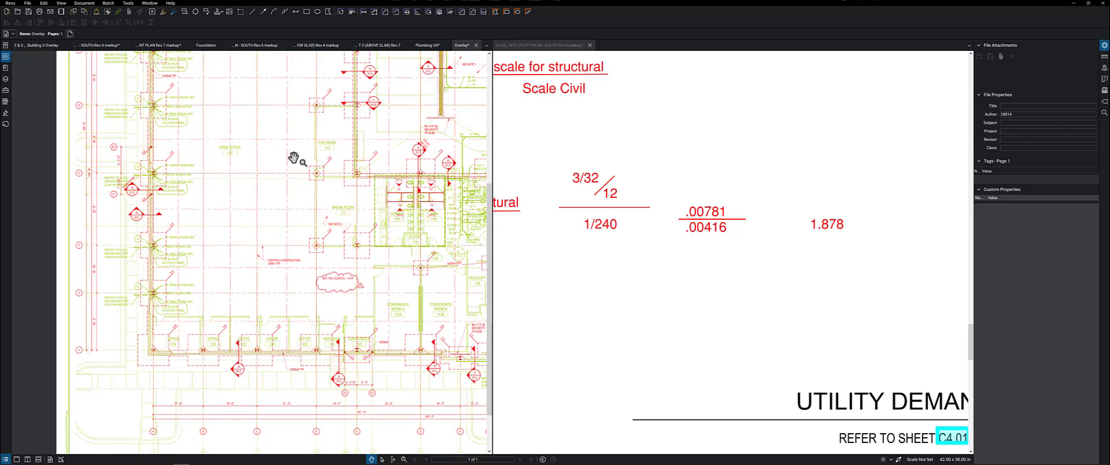
drag(280, 171, 255, 217)
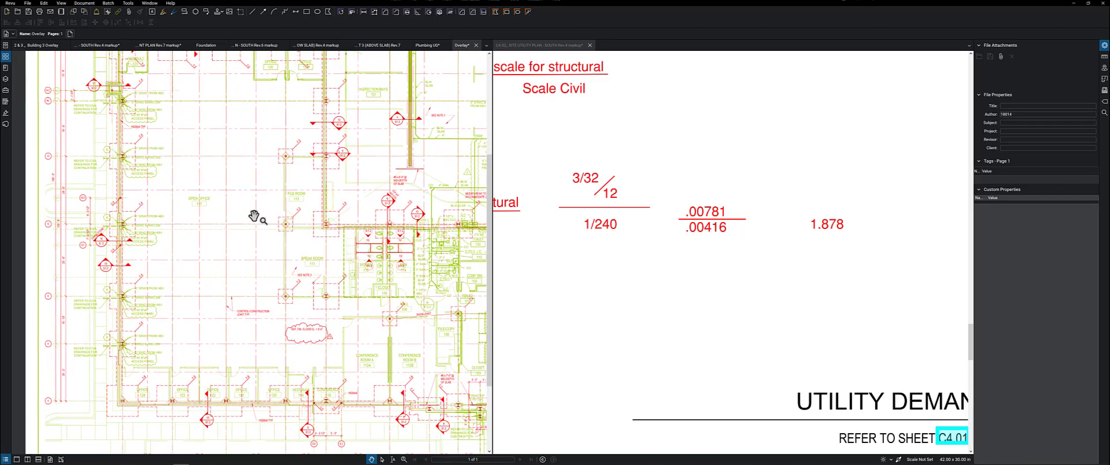